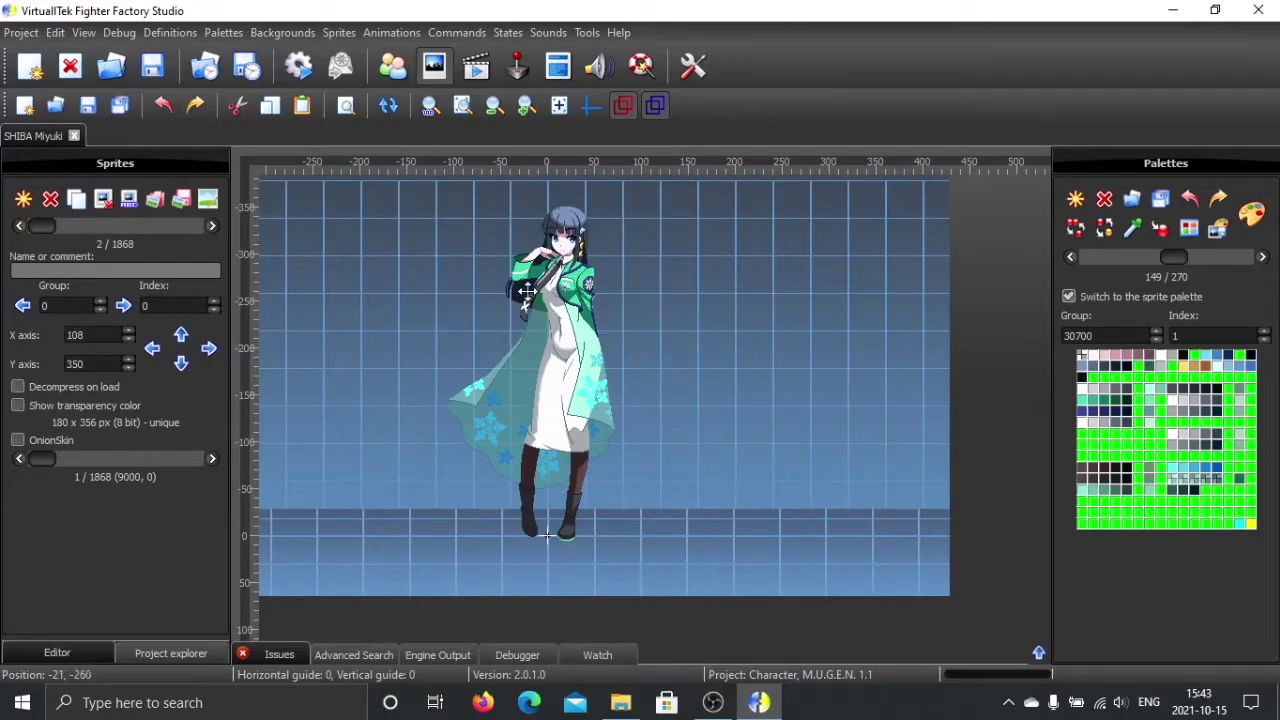
Step forward through SHIBA Miyuki's palettes to the dark blue coat, translucent teal skirt look
left_click(1263, 258)
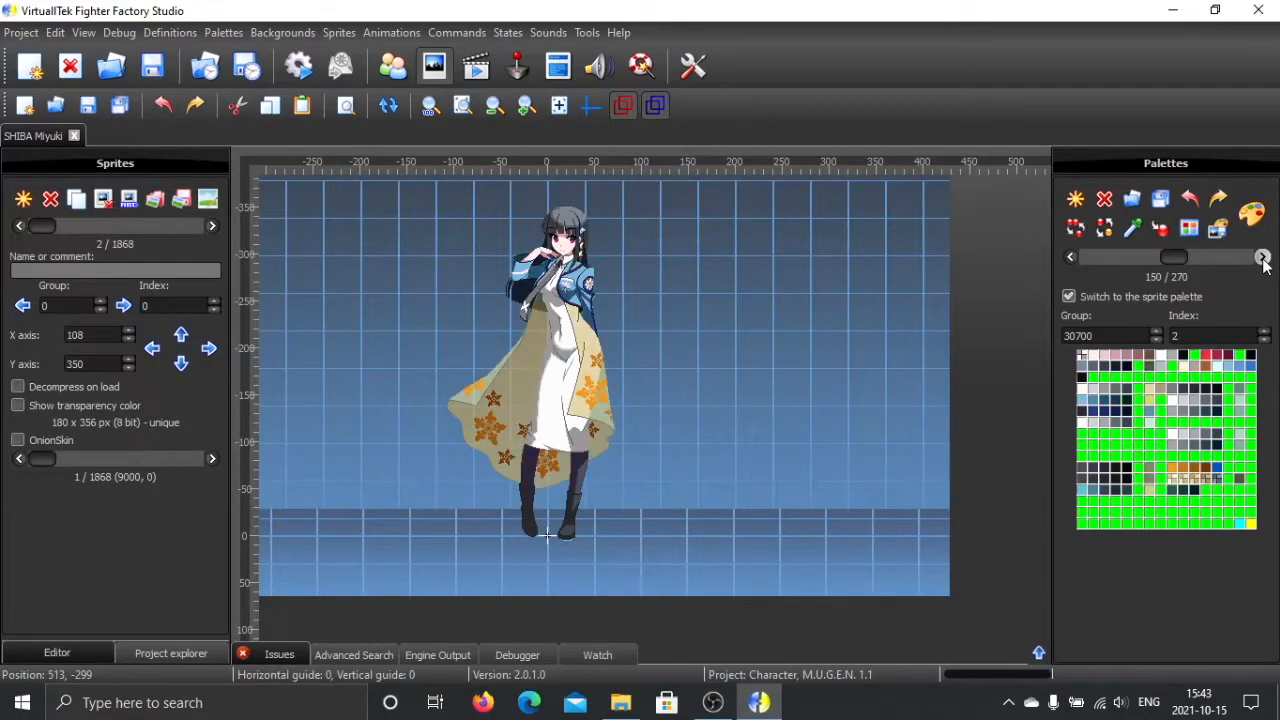
left_click(1263, 258)
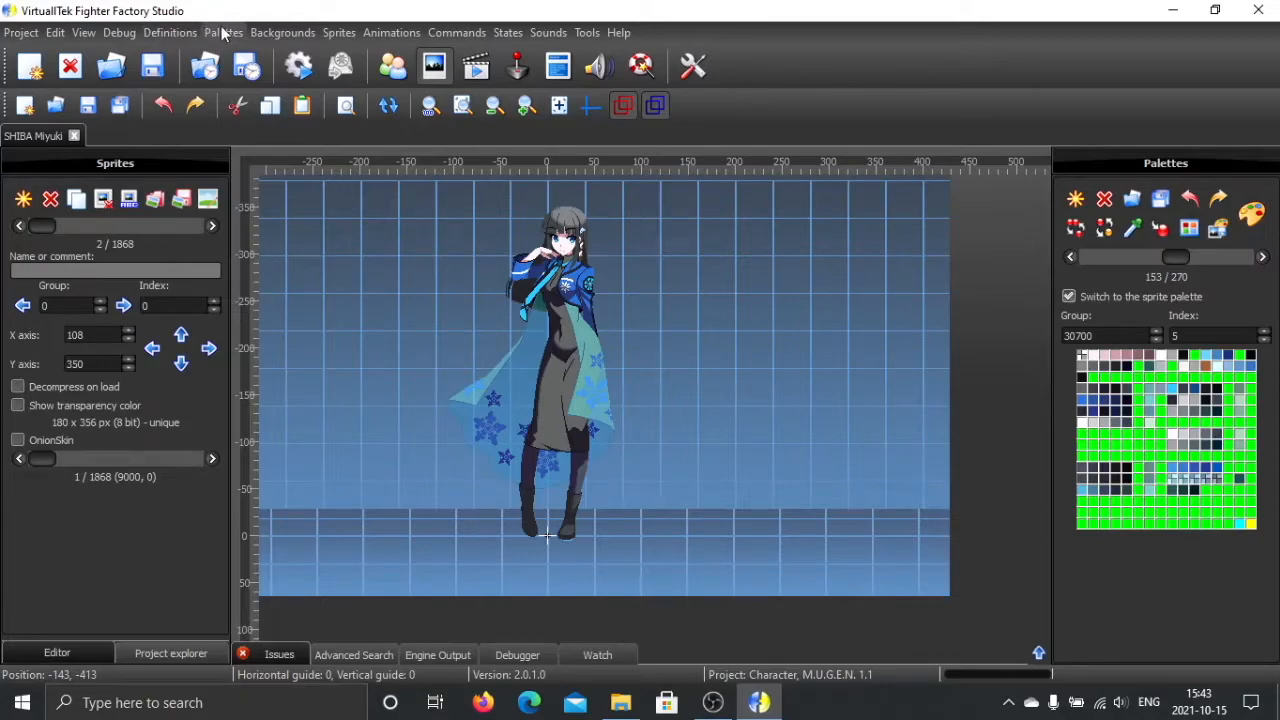
left_click(615, 33)
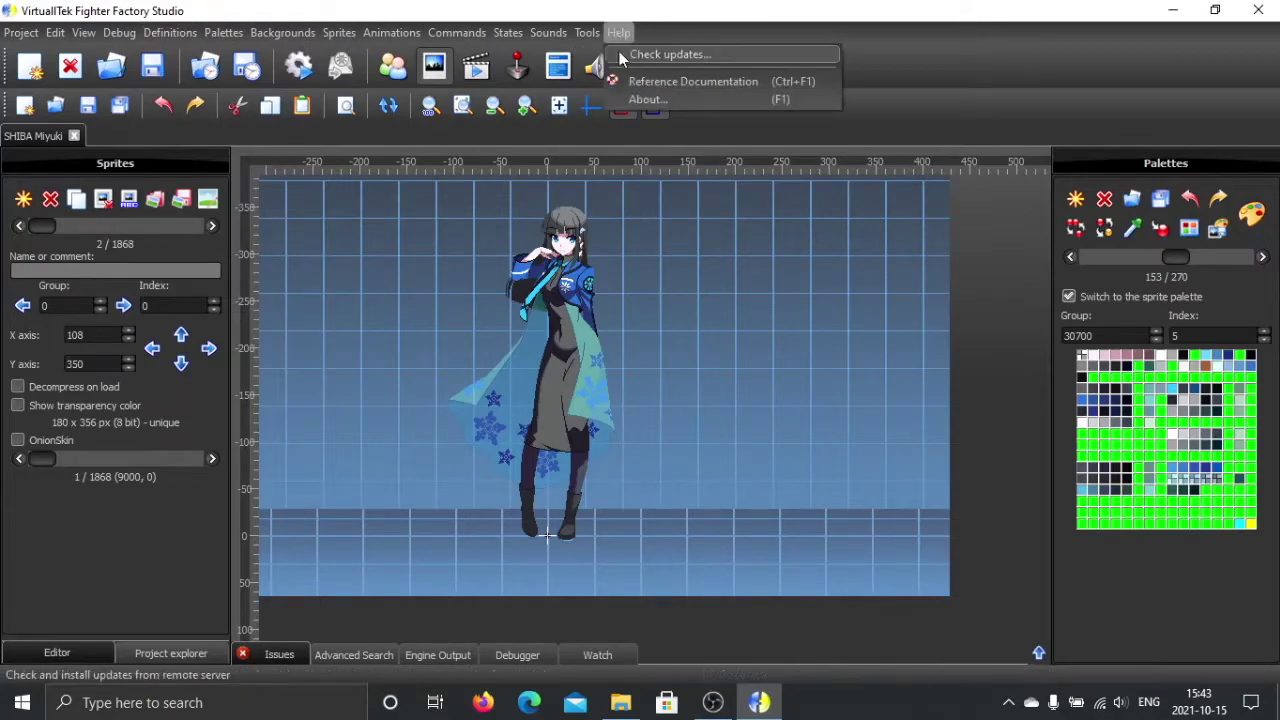
left_click(650, 100)
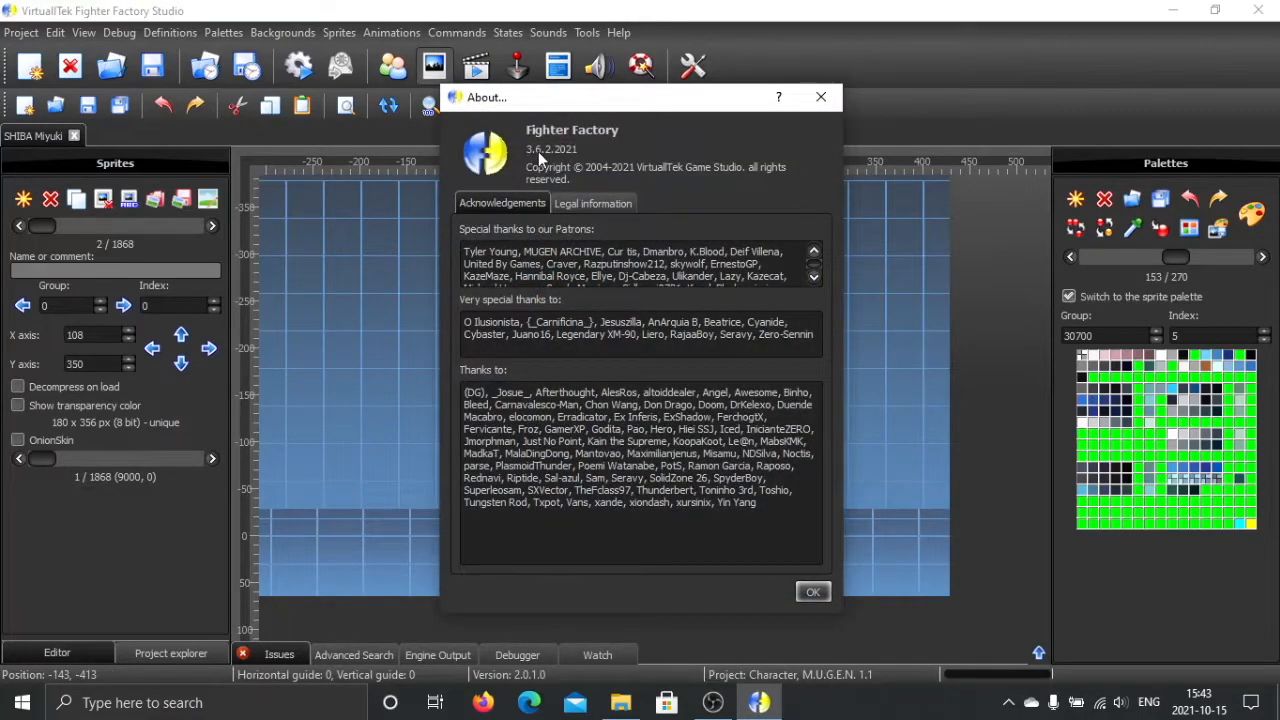
left_click(835, 96)
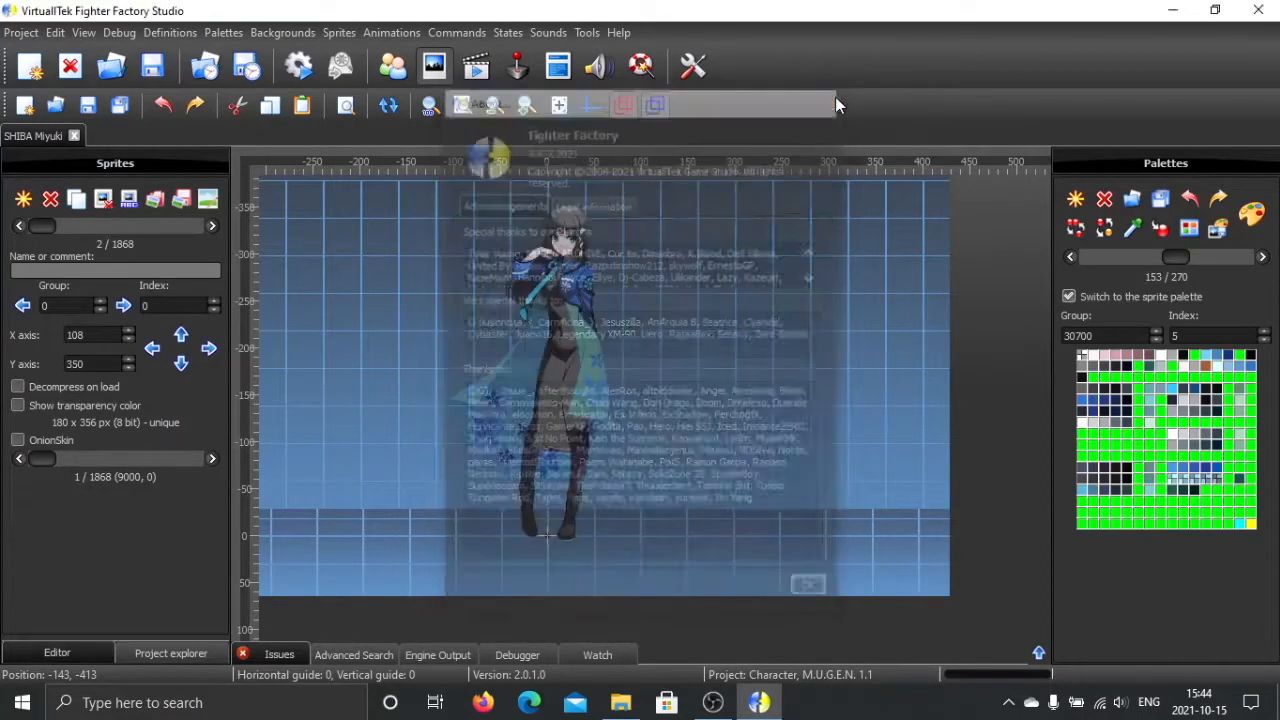
left_click(590, 34)
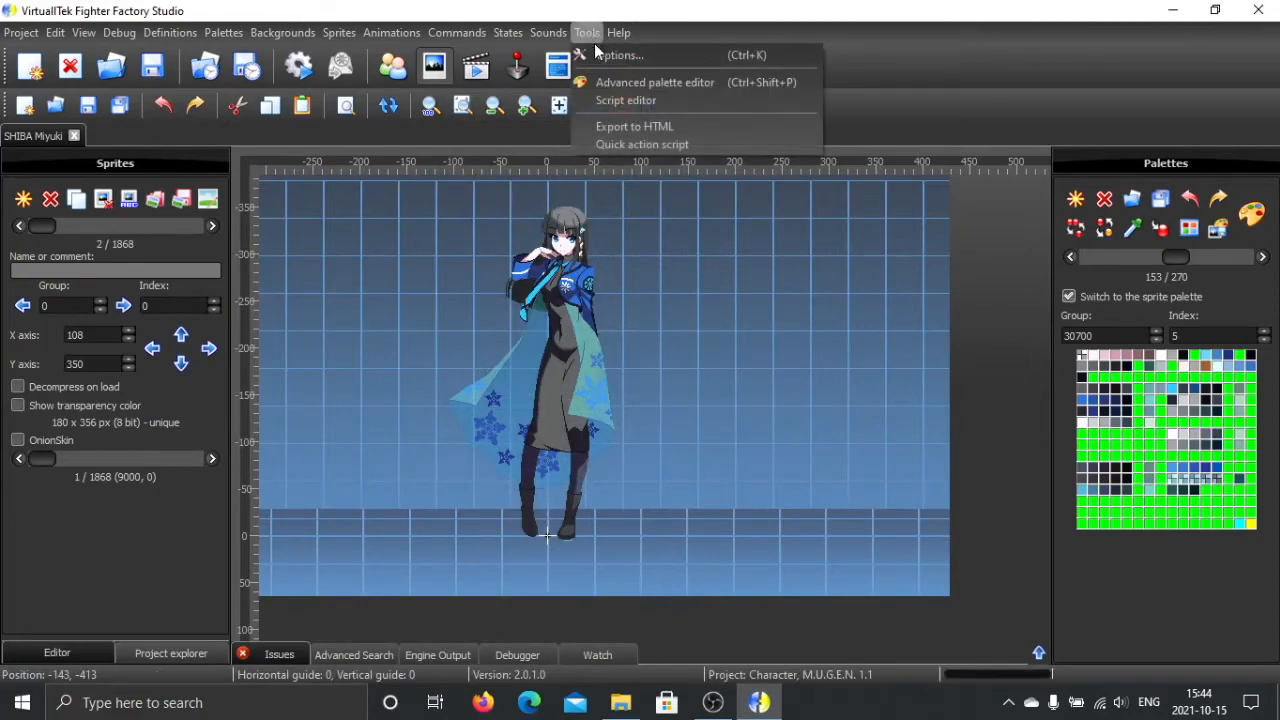
left_click(624, 62)
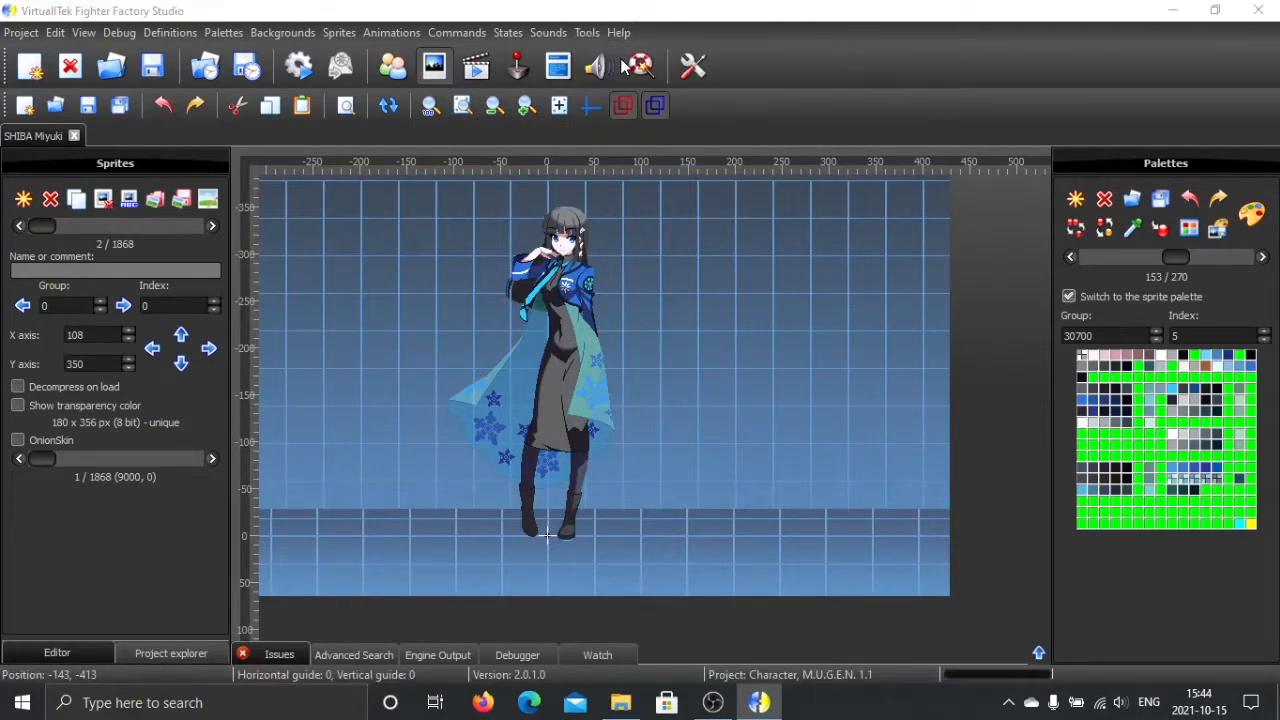
left_click_drag(714, 138, 815, 126)
left_click(761, 155)
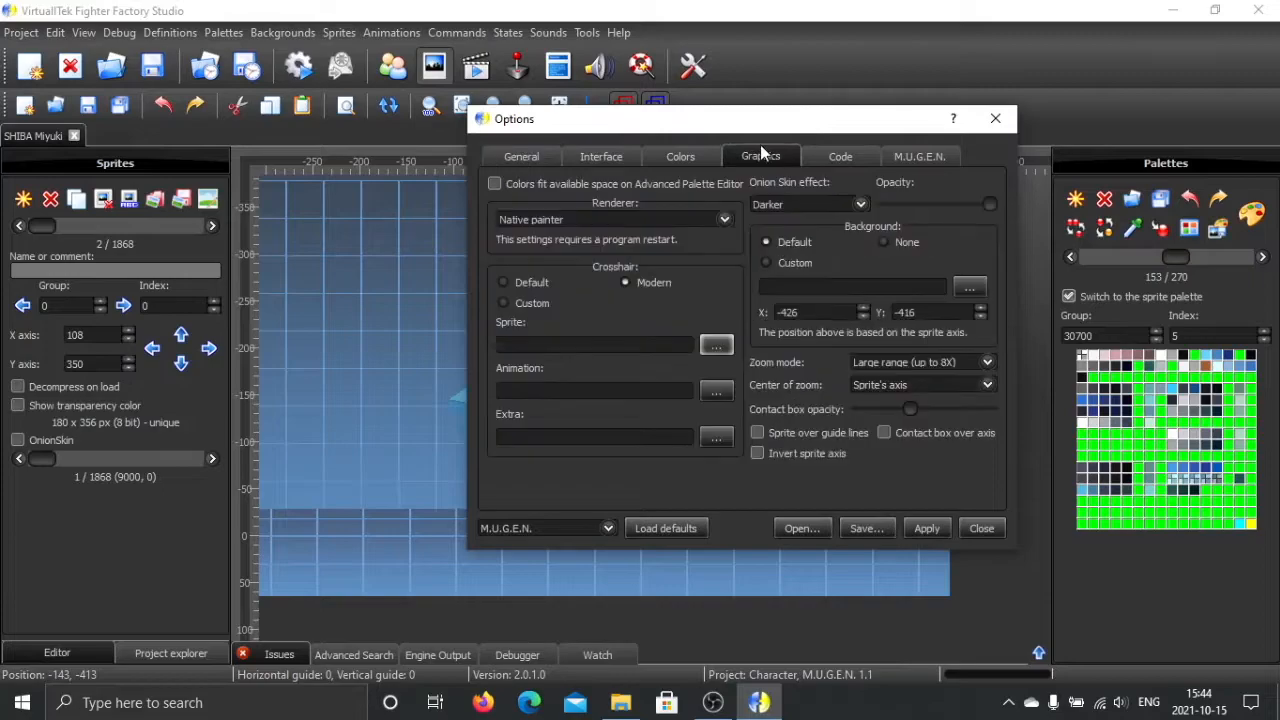
left_click(726, 220)
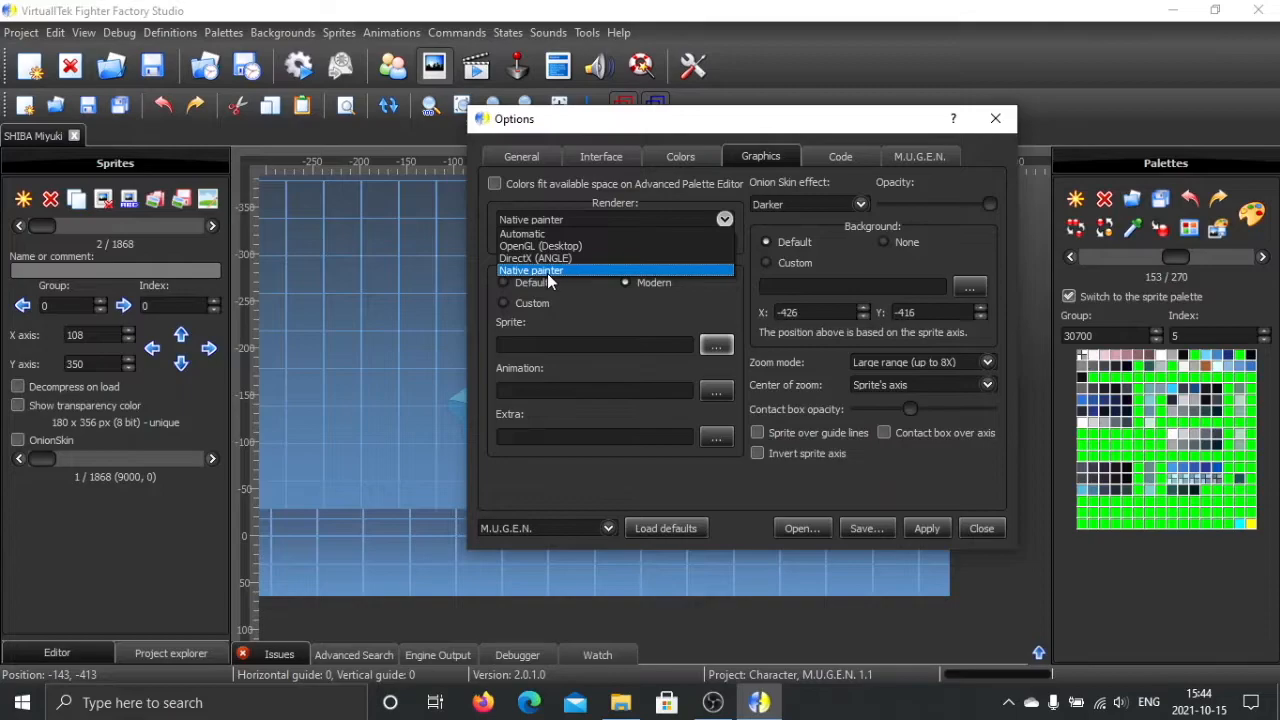
left_click(620, 270)
mouse_move(676, 128)
left_mouse_down()
mouse_move(860, 262)
mouse_move(874, 203)
left_mouse_up()
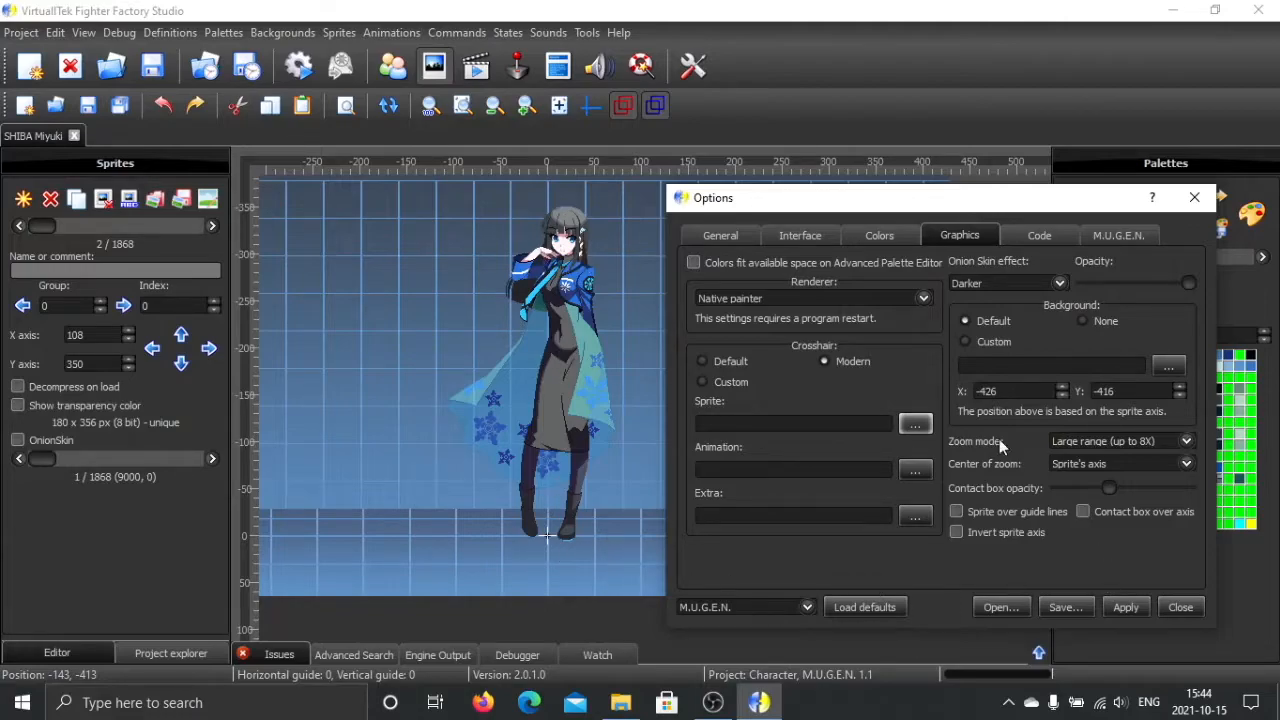
left_click(1181, 607)
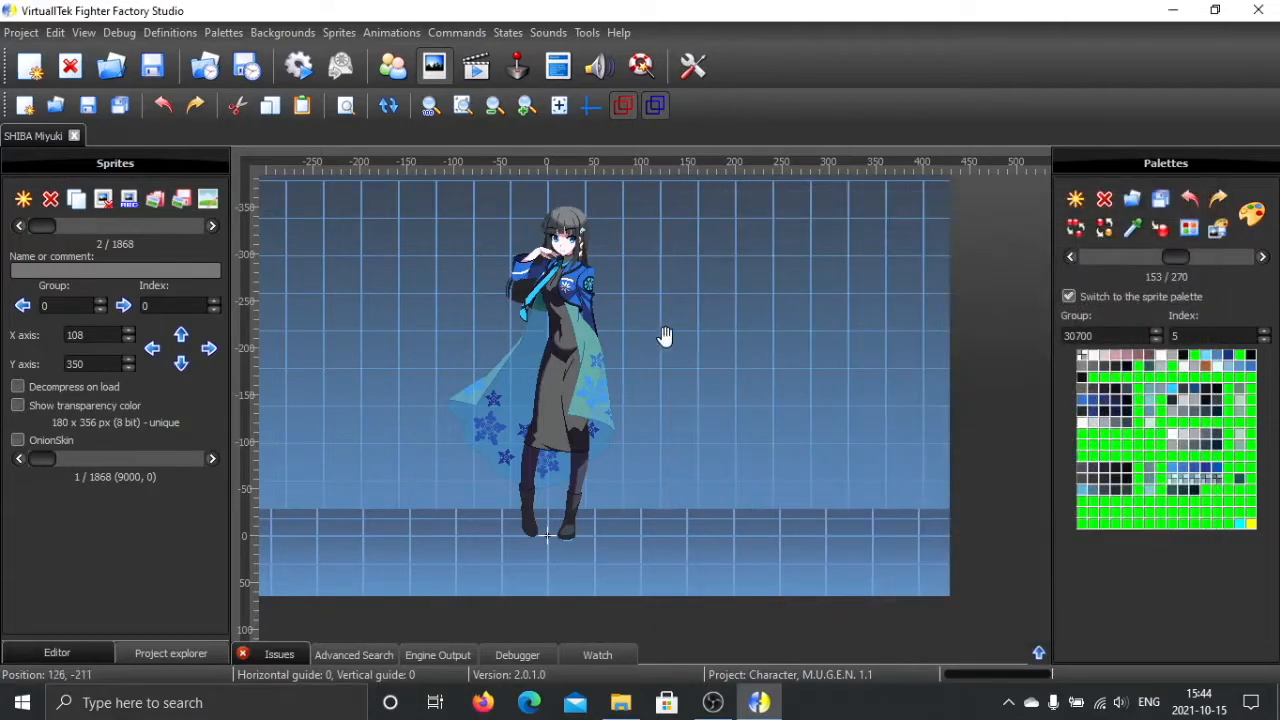
left_click(619, 32)
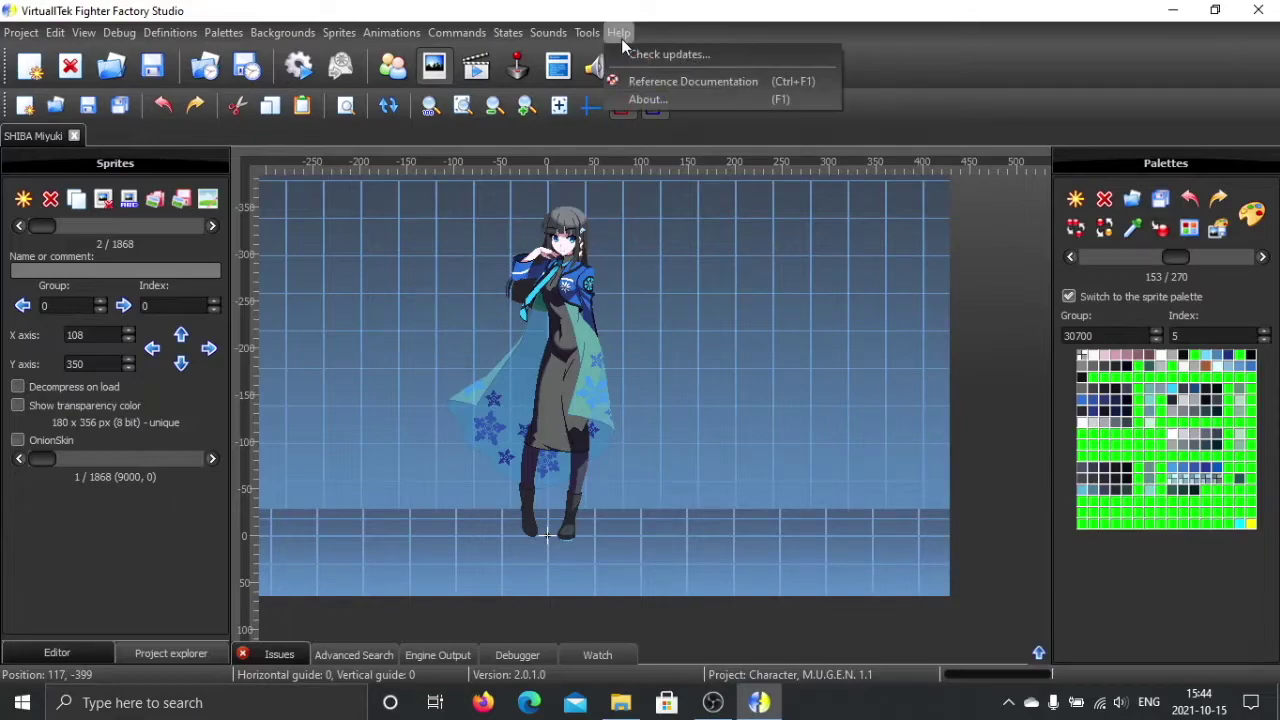
left_click(636, 104)
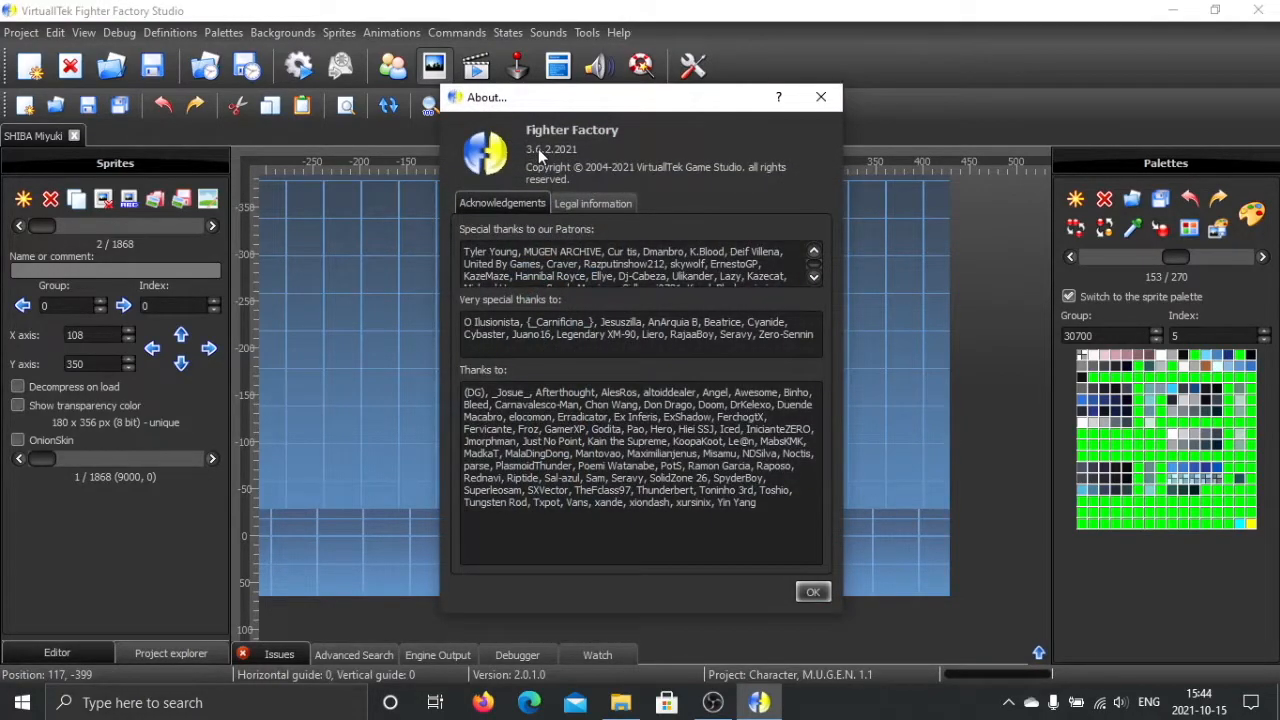
left_click(821, 97)
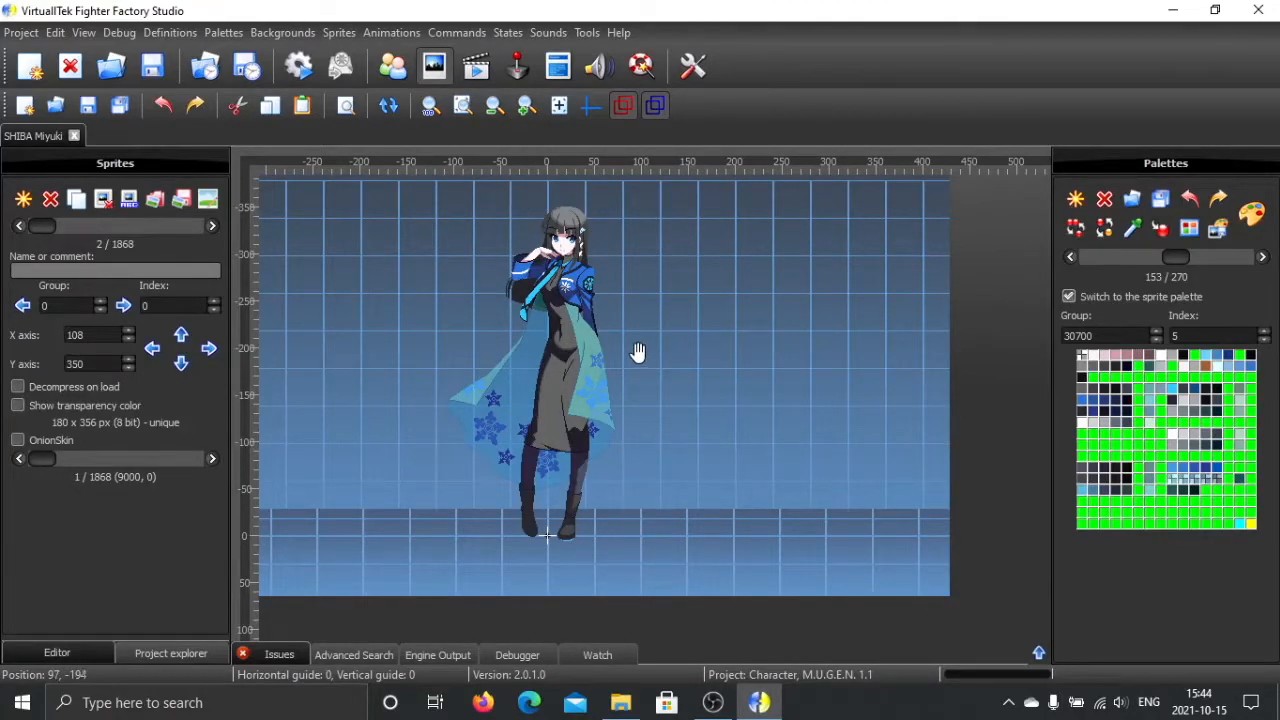
left_click(70, 70)
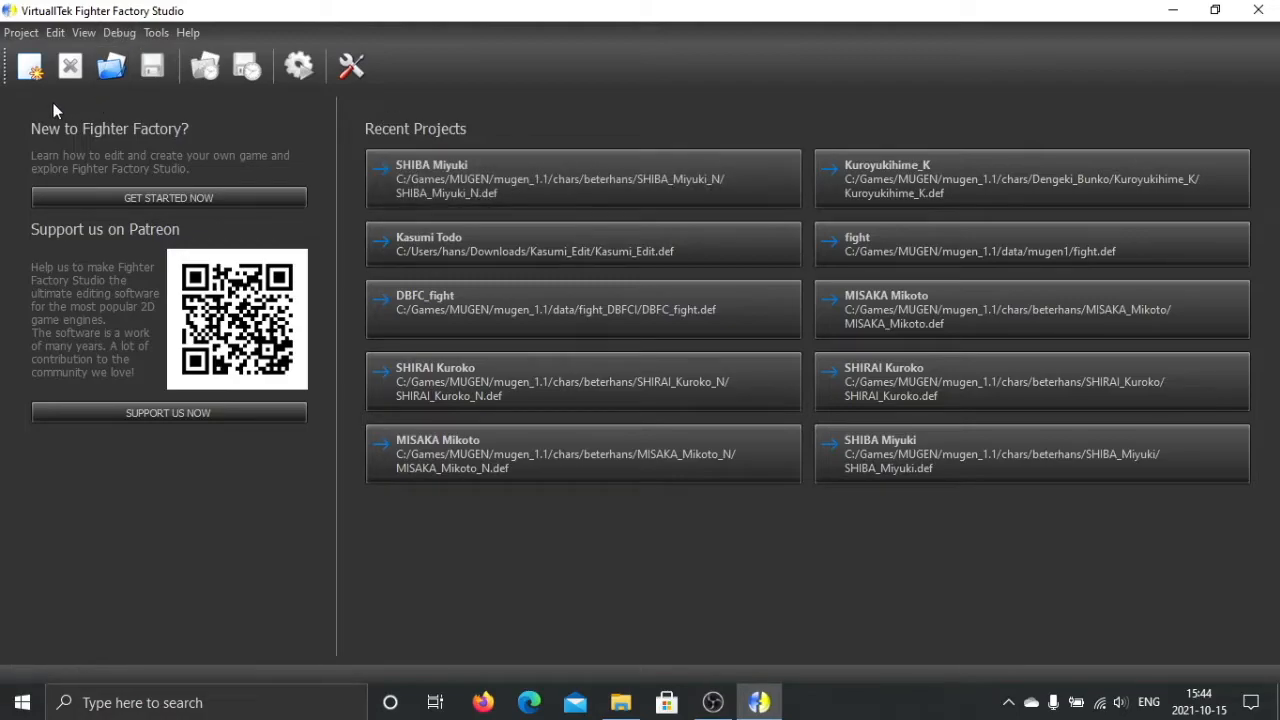
Browse up to the chars folder and into Dengeki_Bunko for the new project
left_click(108, 72)
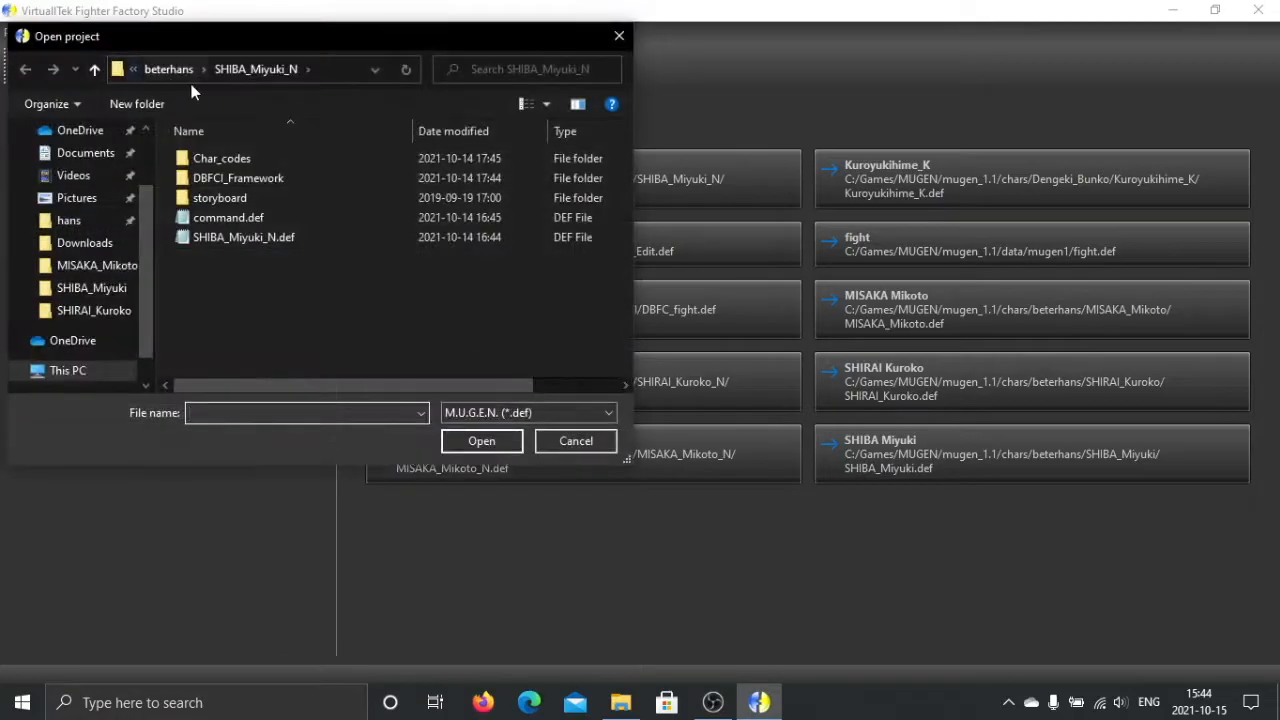
left_click(185, 66)
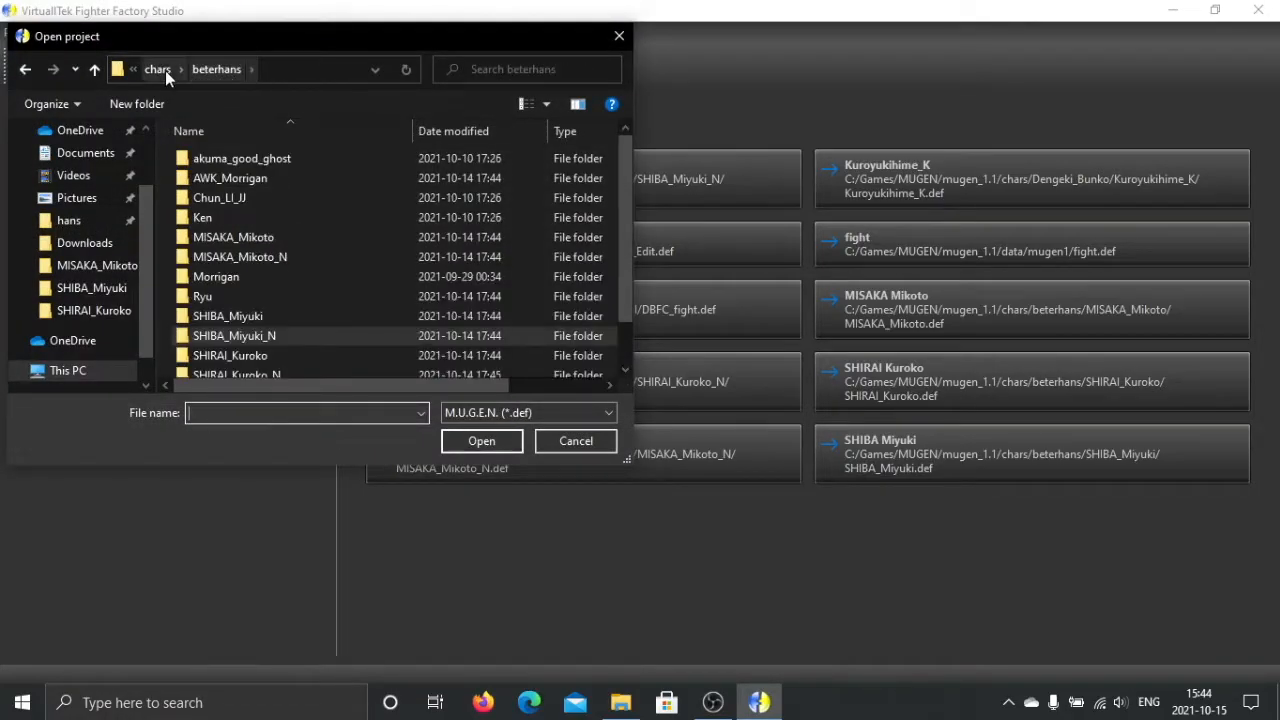
left_click(157, 69)
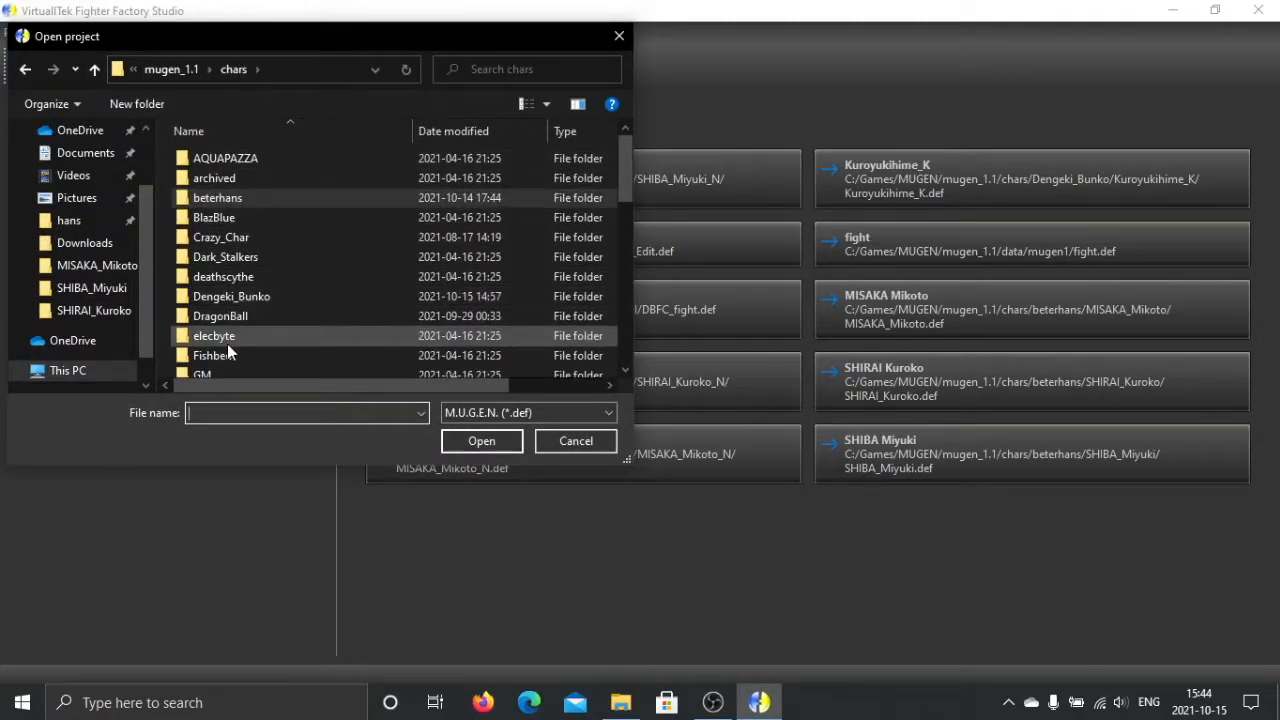
double_click(242, 296)
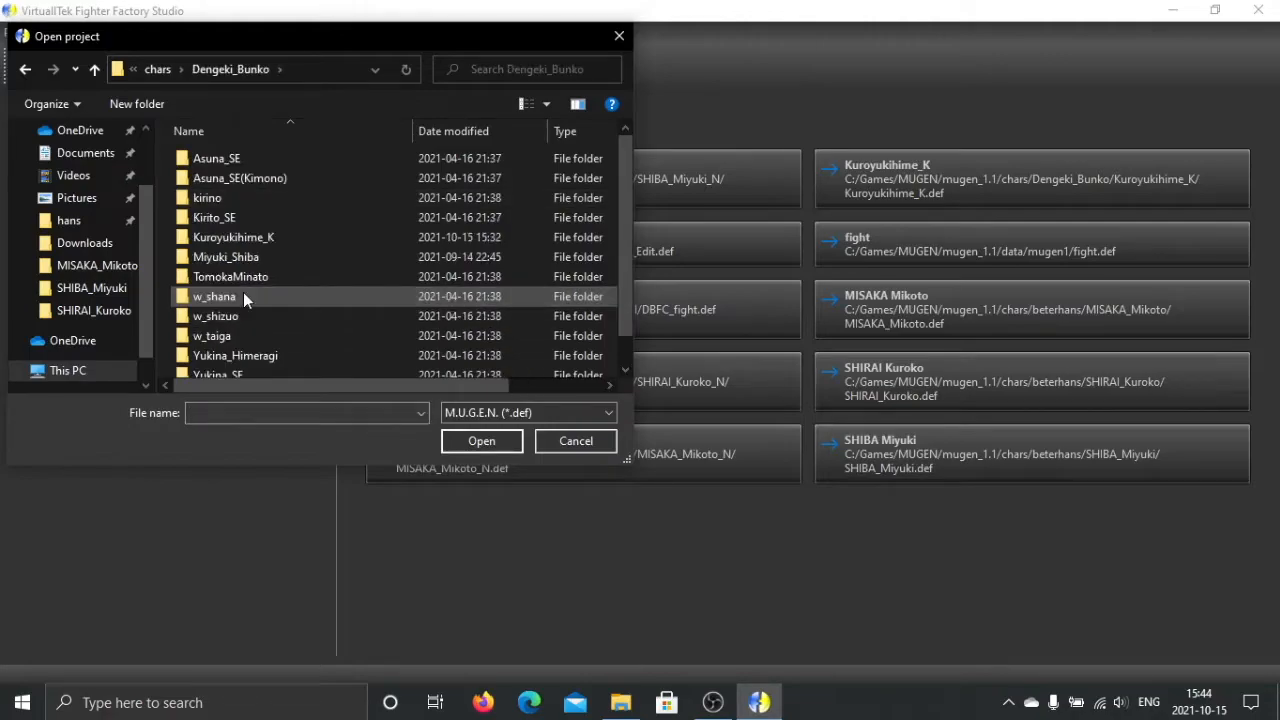
Load Kuroyukihime_K.def from the Kuroyukihime_K folder as the current character project
left_click(225, 242)
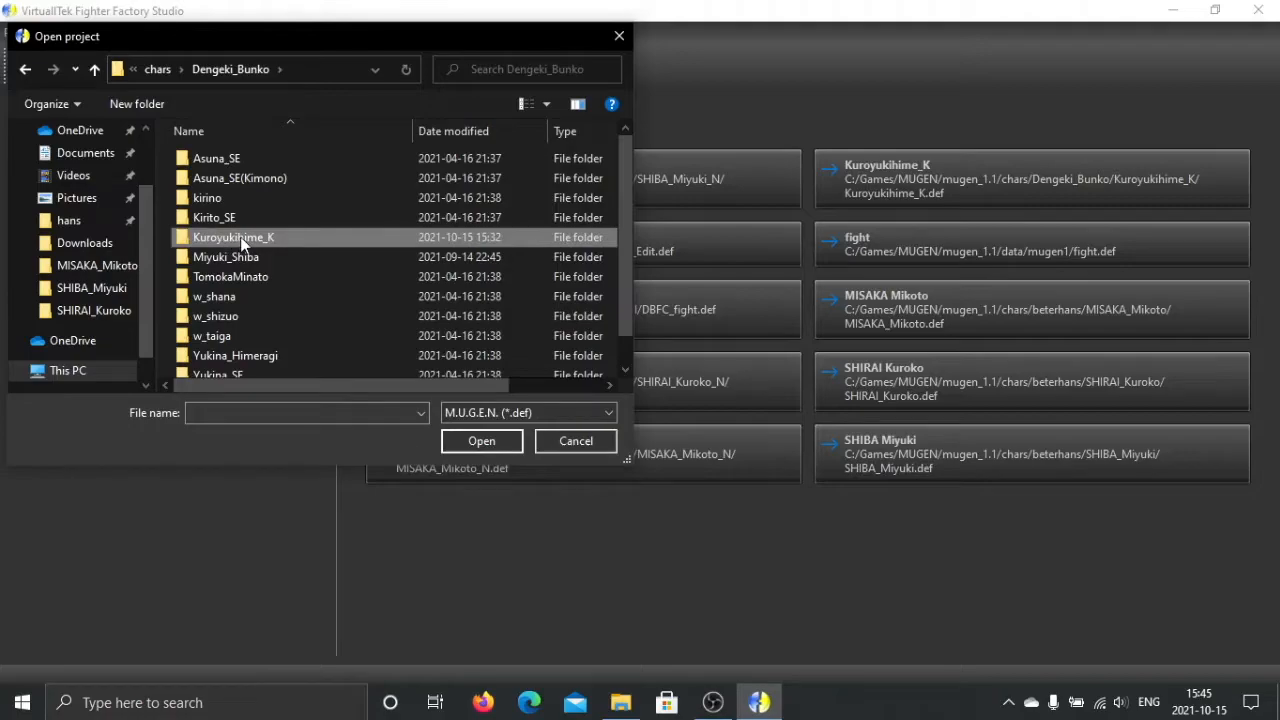
double_click(242, 237)
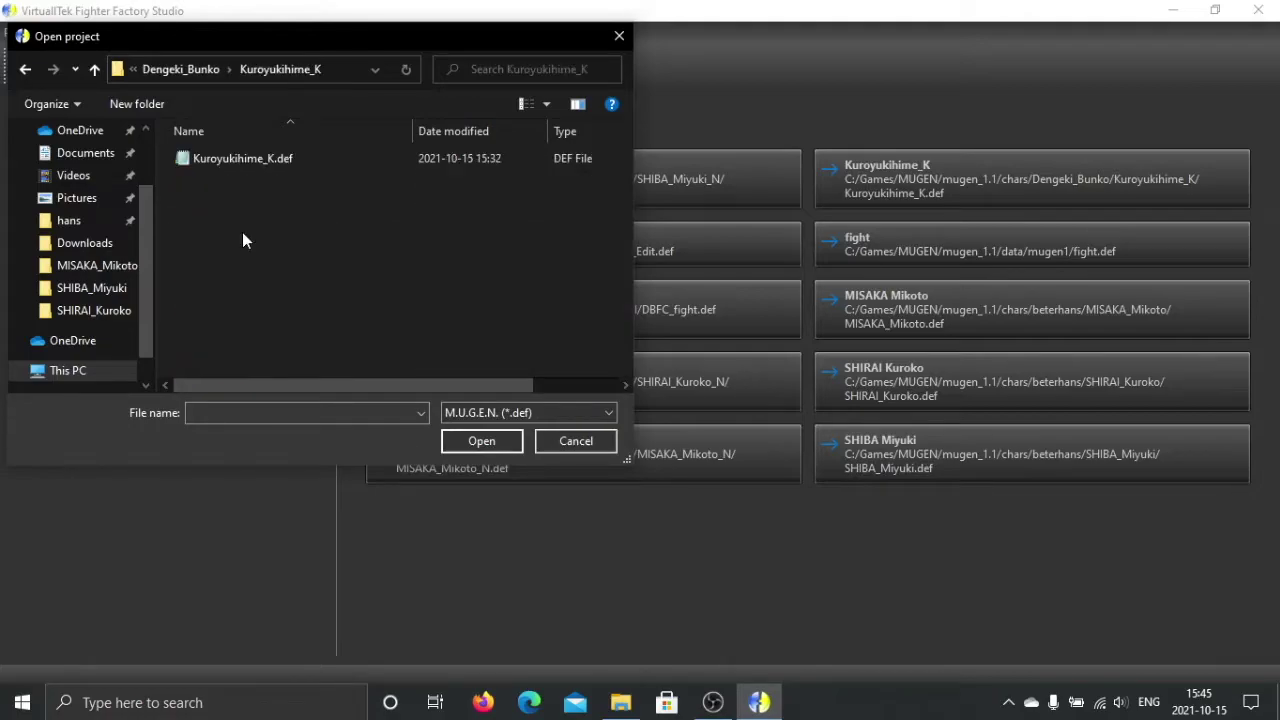
double_click(248, 157)
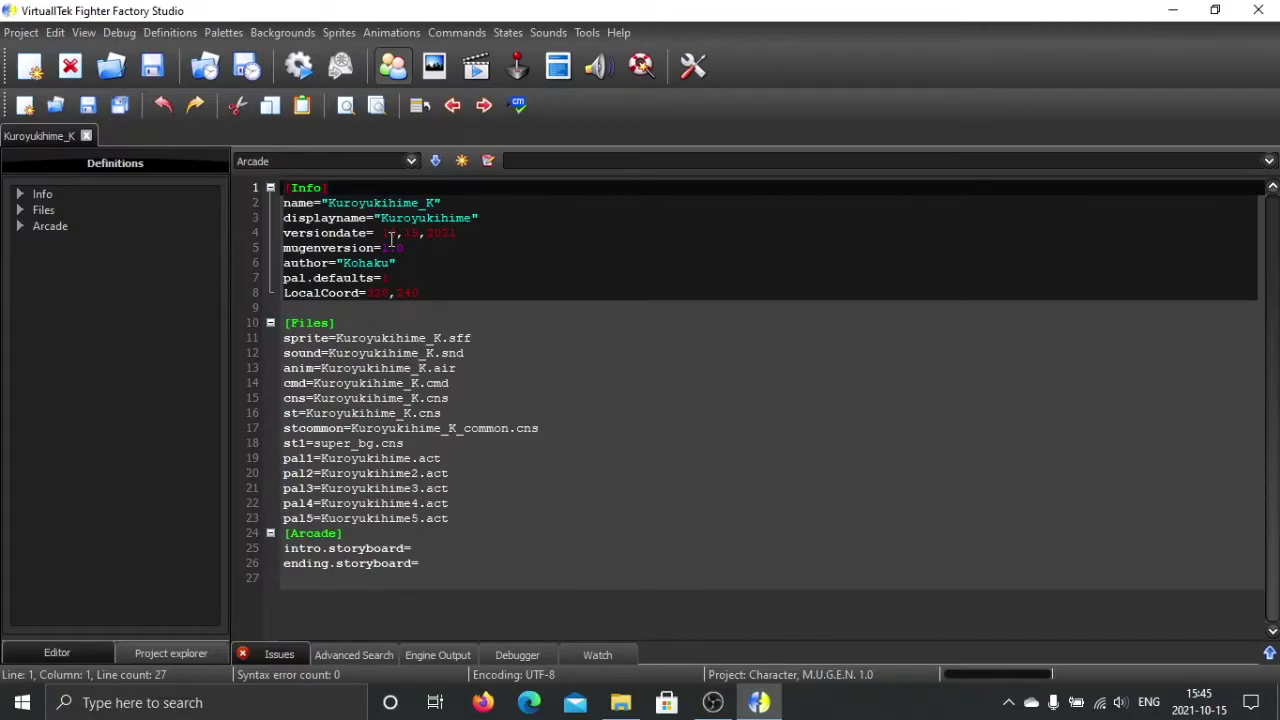
left_click(390, 233)
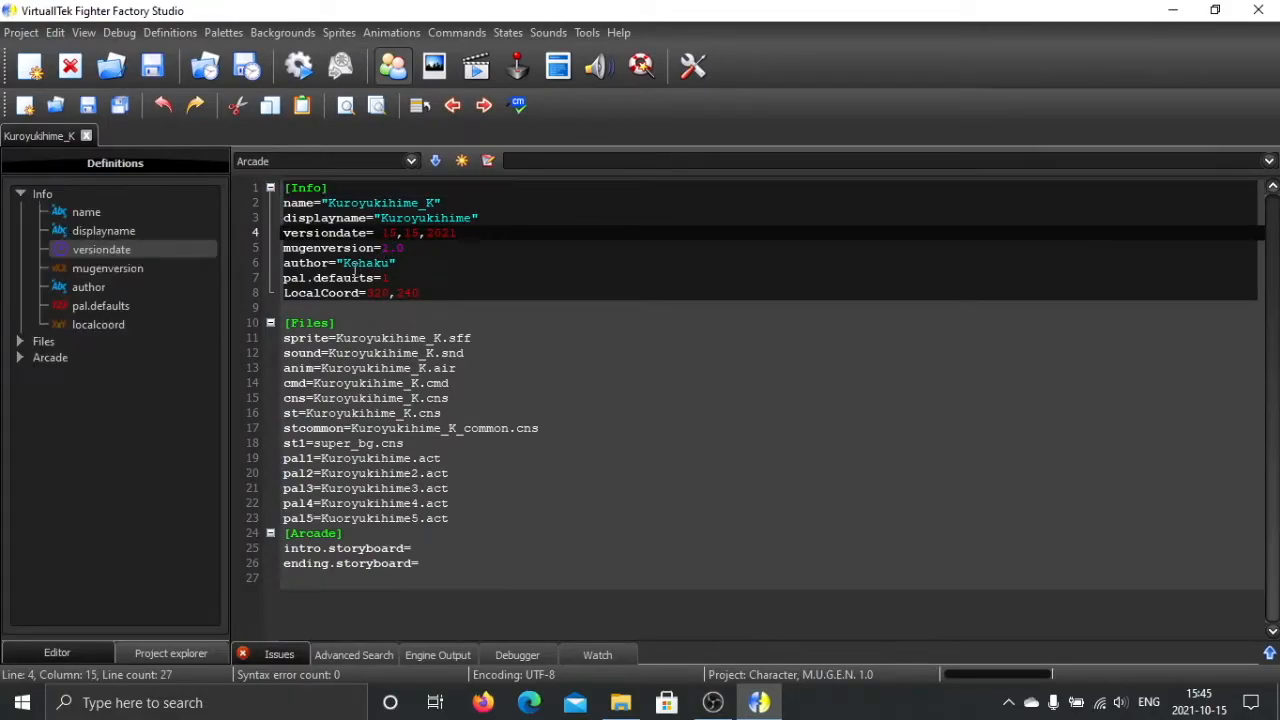
Review the author Kohaku in the Info section, then bring up Kuroyukihime's sprites and palettes
left_click_drag(343, 263, 391, 263)
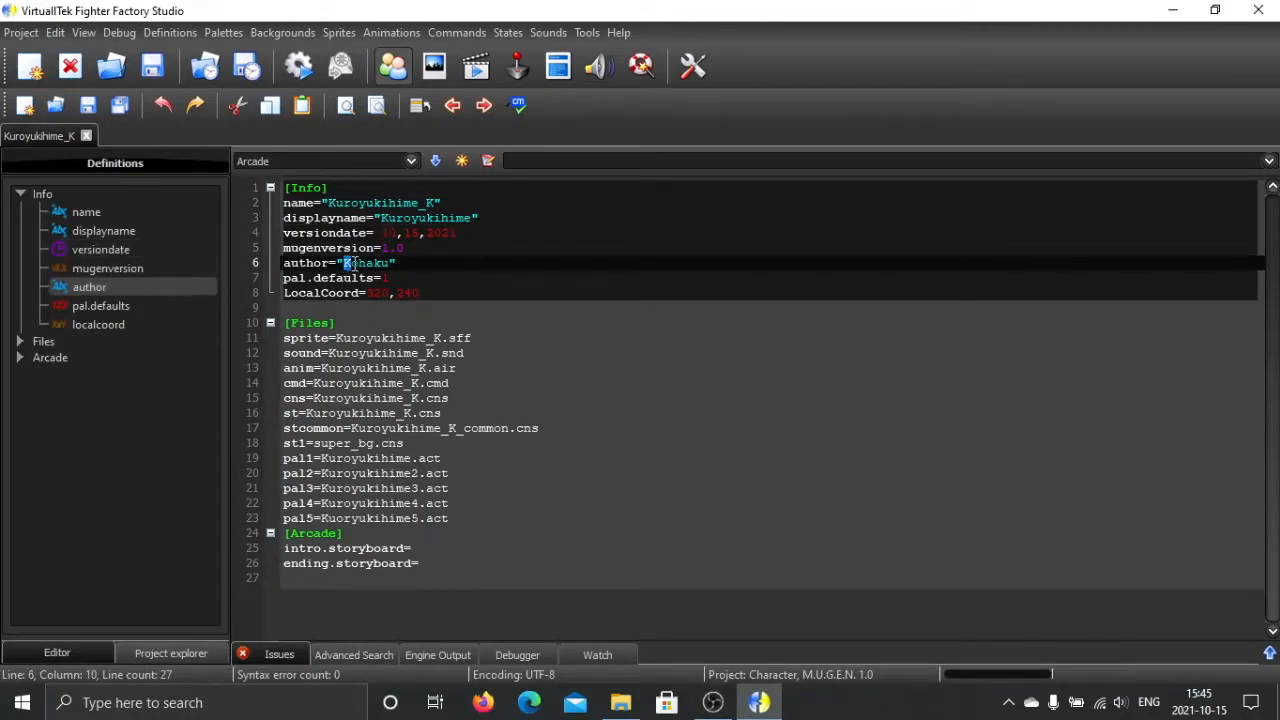
left_click(392, 264)
left_click(444, 68)
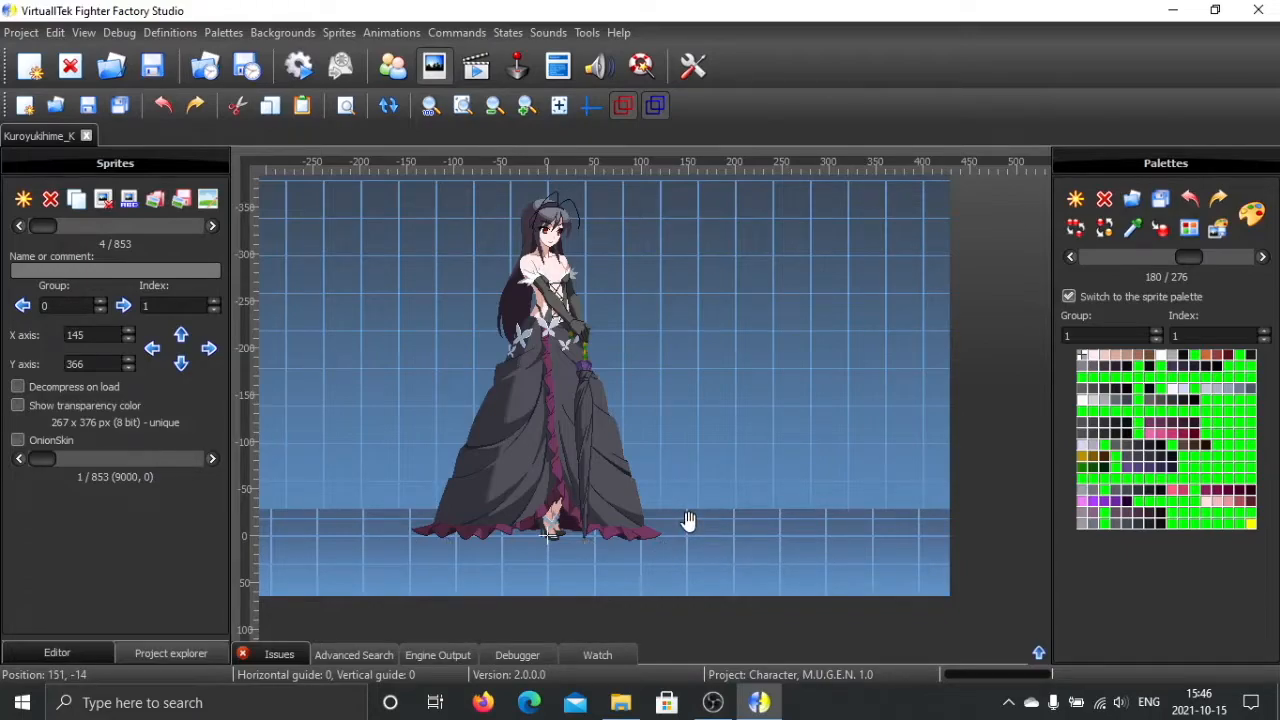
Step through Kuroyukihime's palettes to index 5, the blonde-hair, blue-dress look
left_click(1262, 257)
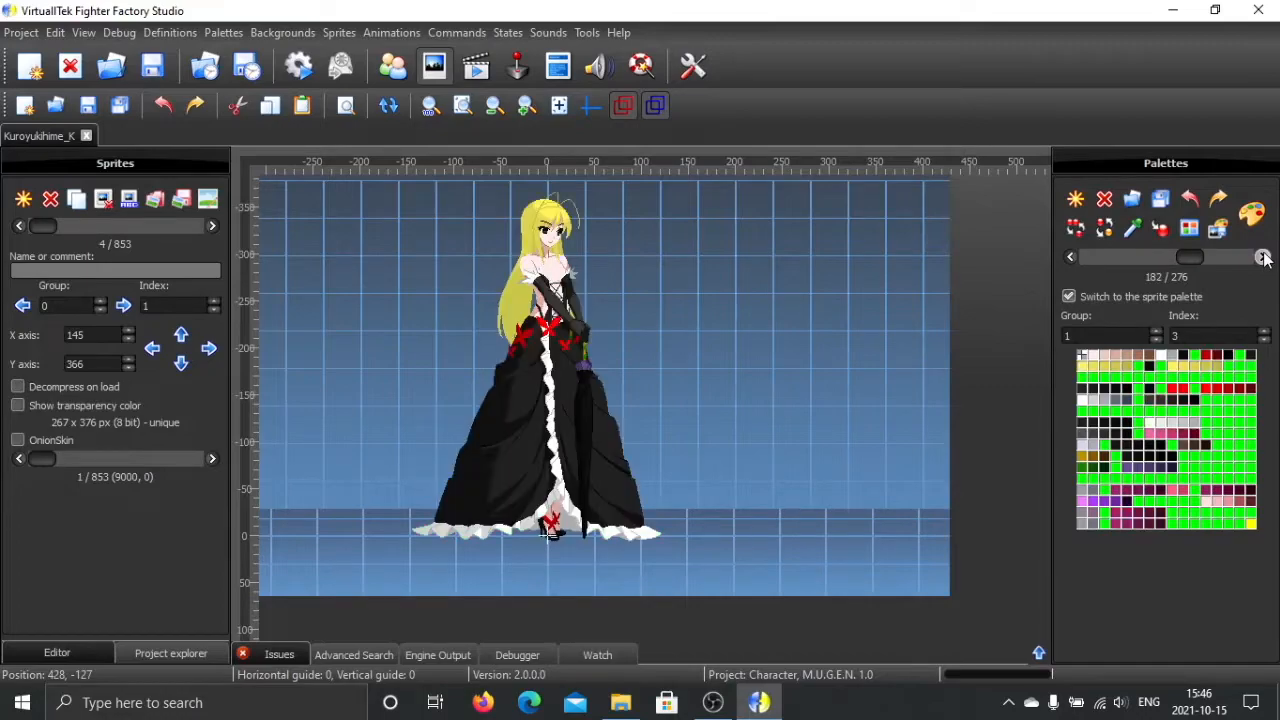
left_click(1262, 257)
left_click(1262, 257)
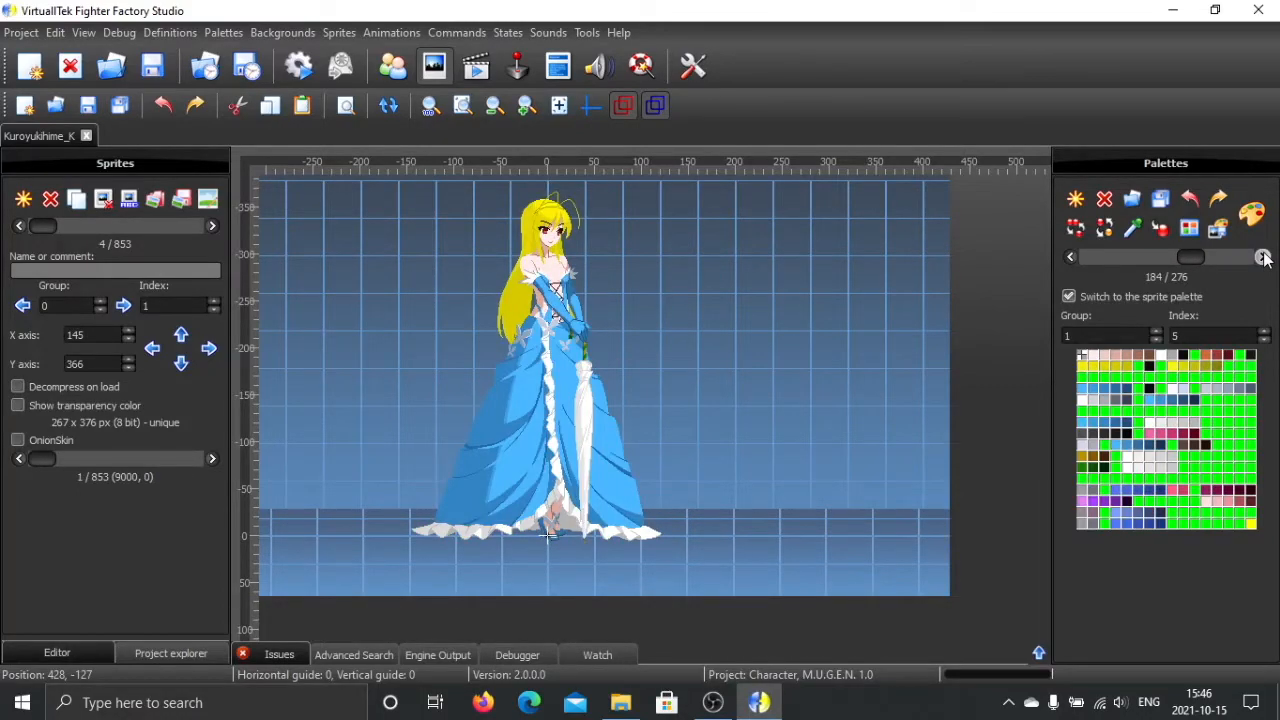
left_click(1069, 258)
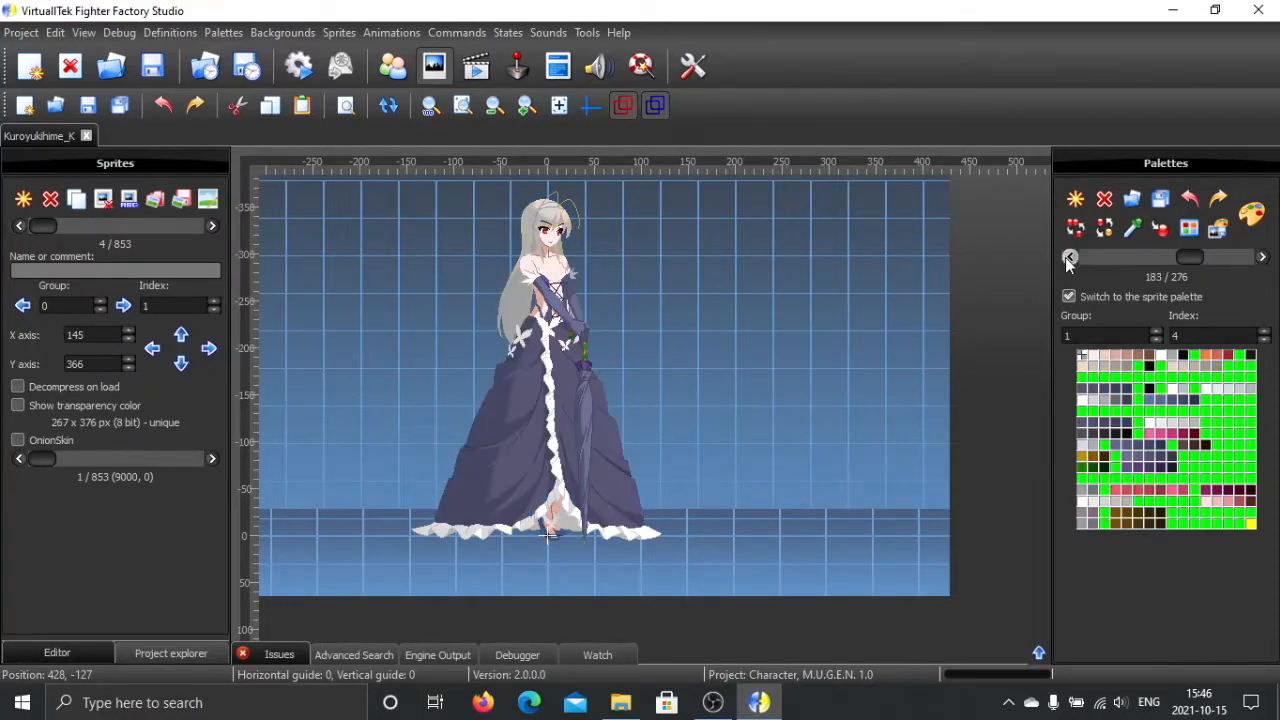
left_click(1262, 257)
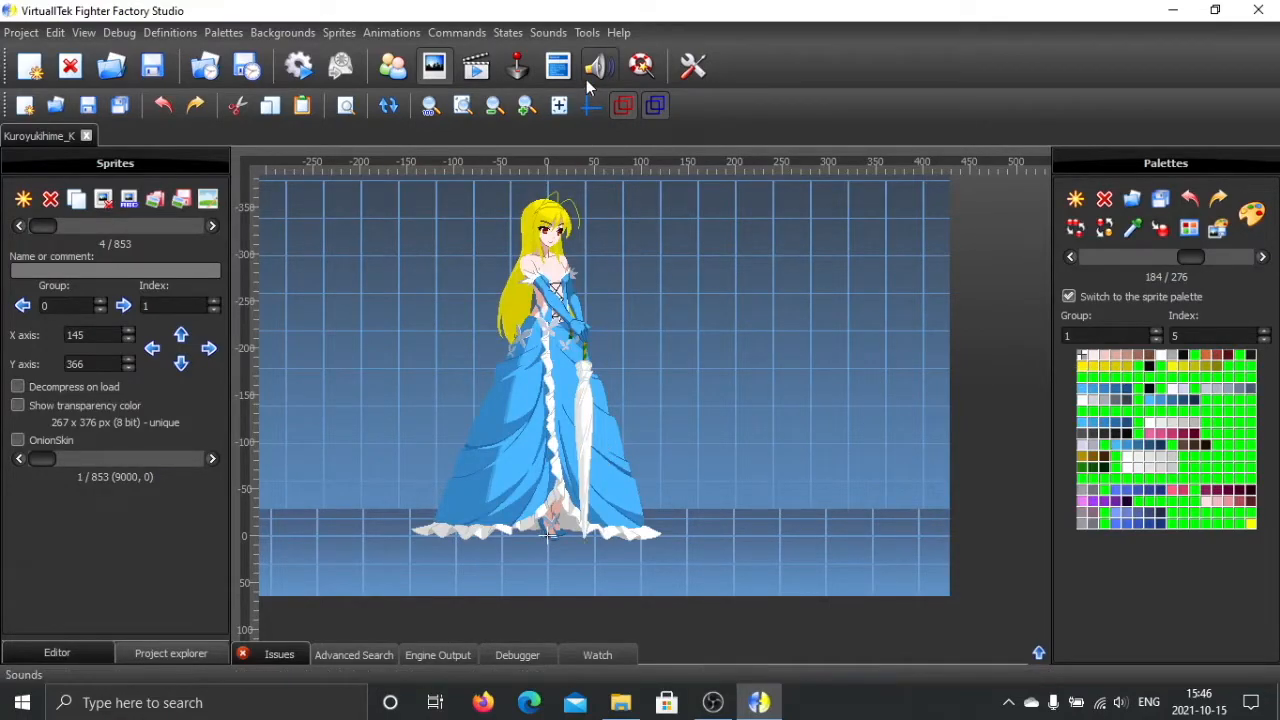
Review the Graphics settings in Tools > Options without changing anything
left_click(588, 33)
left_click(596, 33)
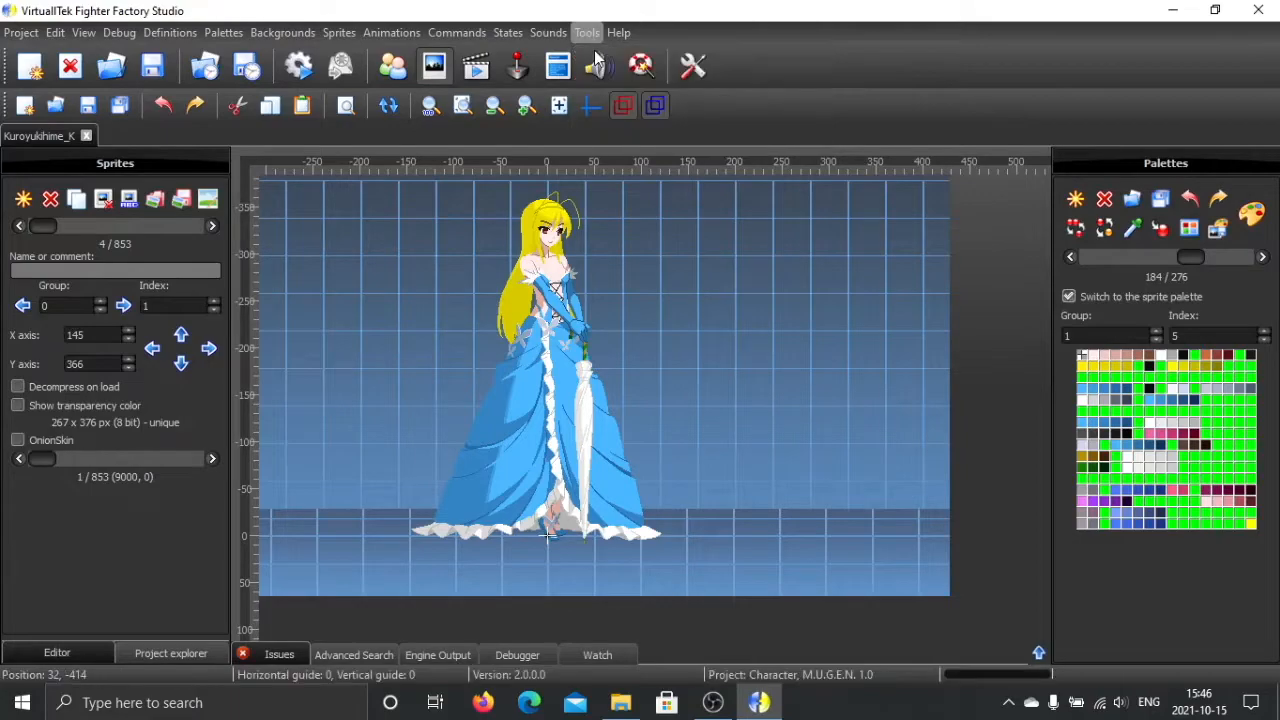
left_click(659, 168)
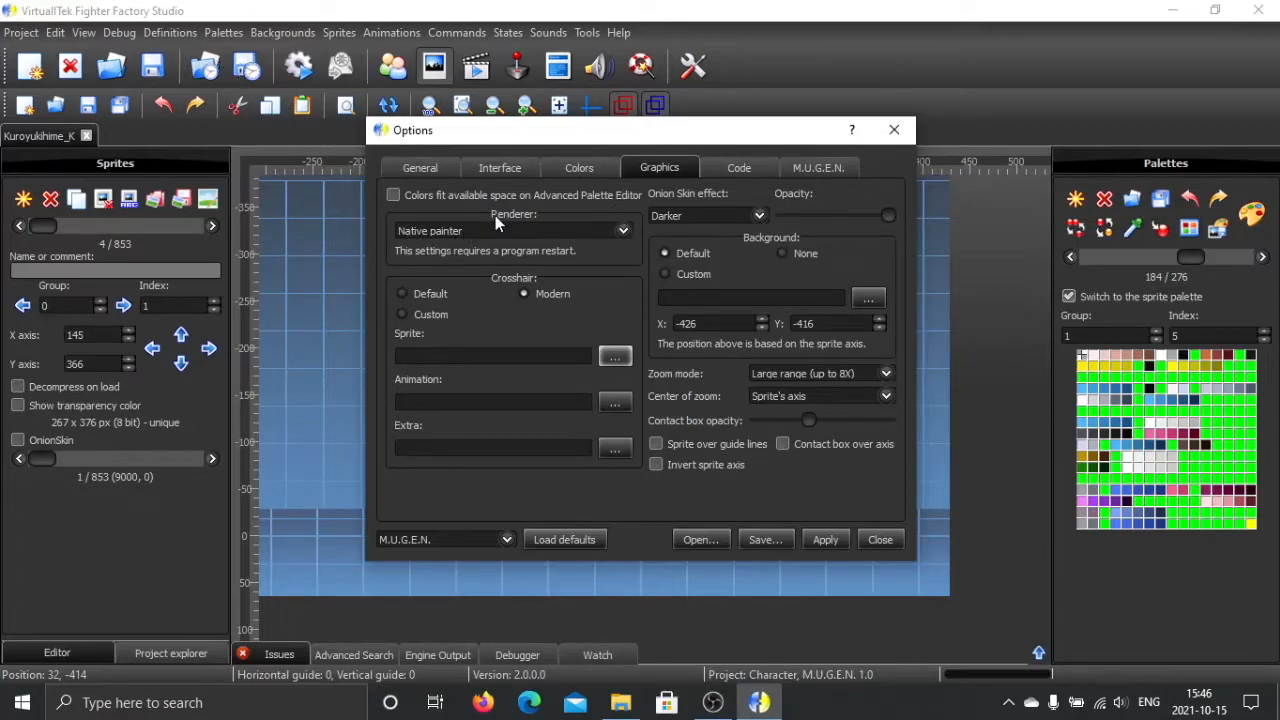
left_click(905, 129)
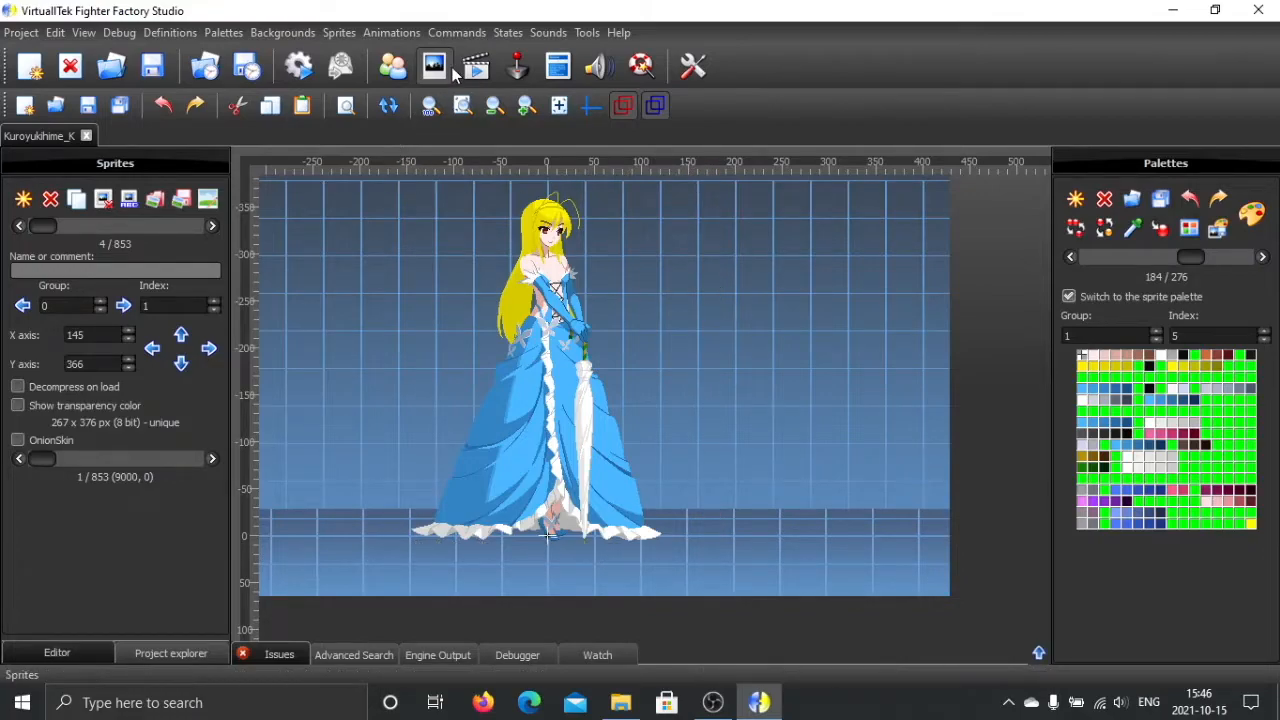
Change mugenversion from 1.0 to 1.1 on line 5 of the definitions and save the file
left_click(475, 68)
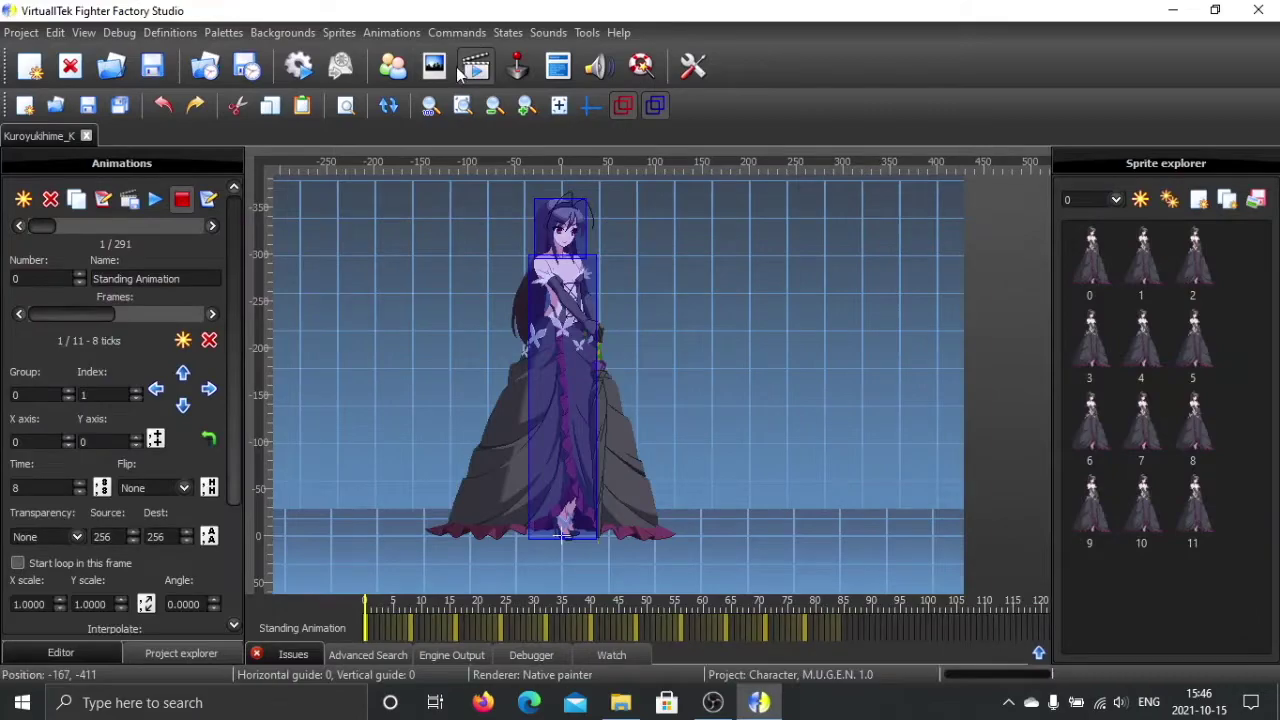
left_click(395, 77)
left_click(432, 291)
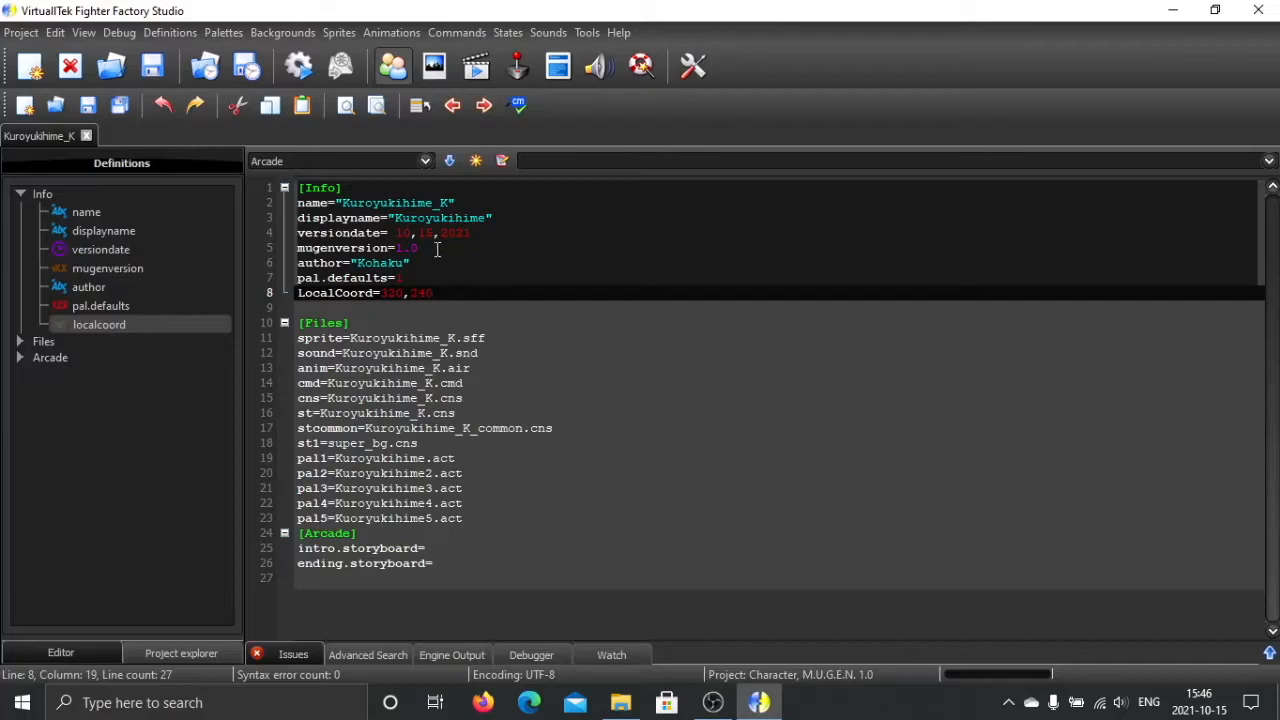
left_click(437, 249)
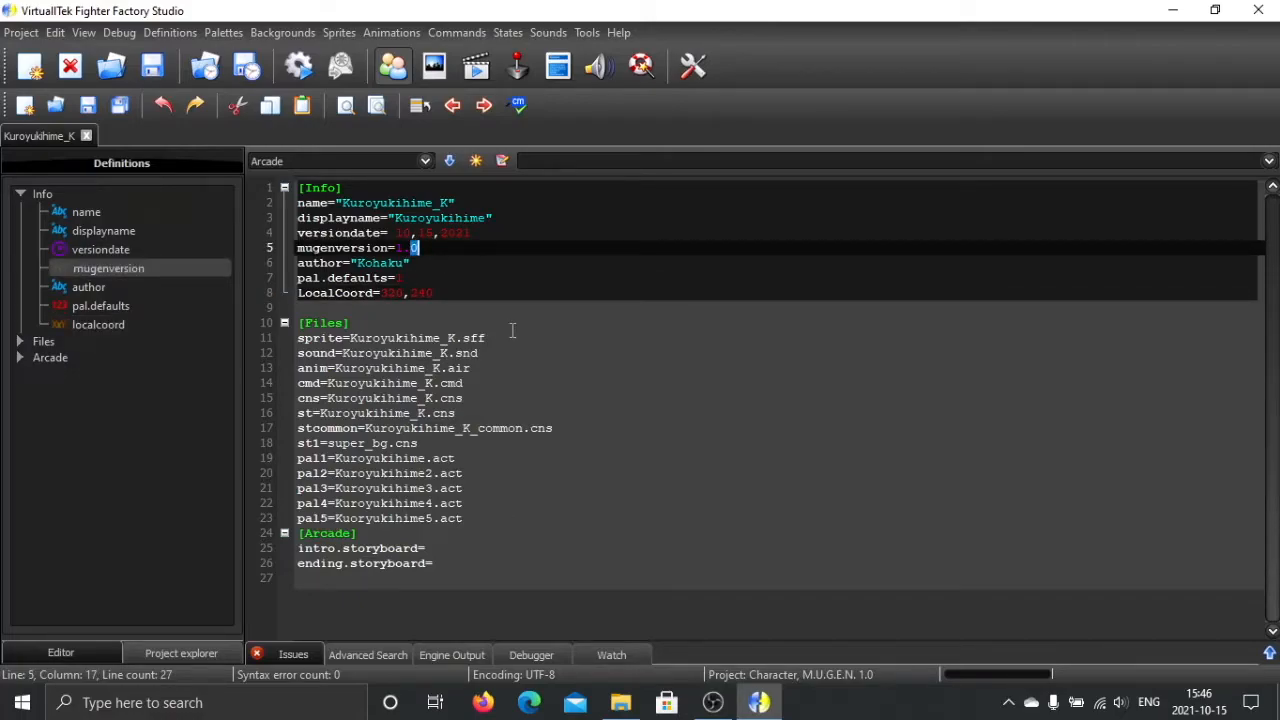
type("1")
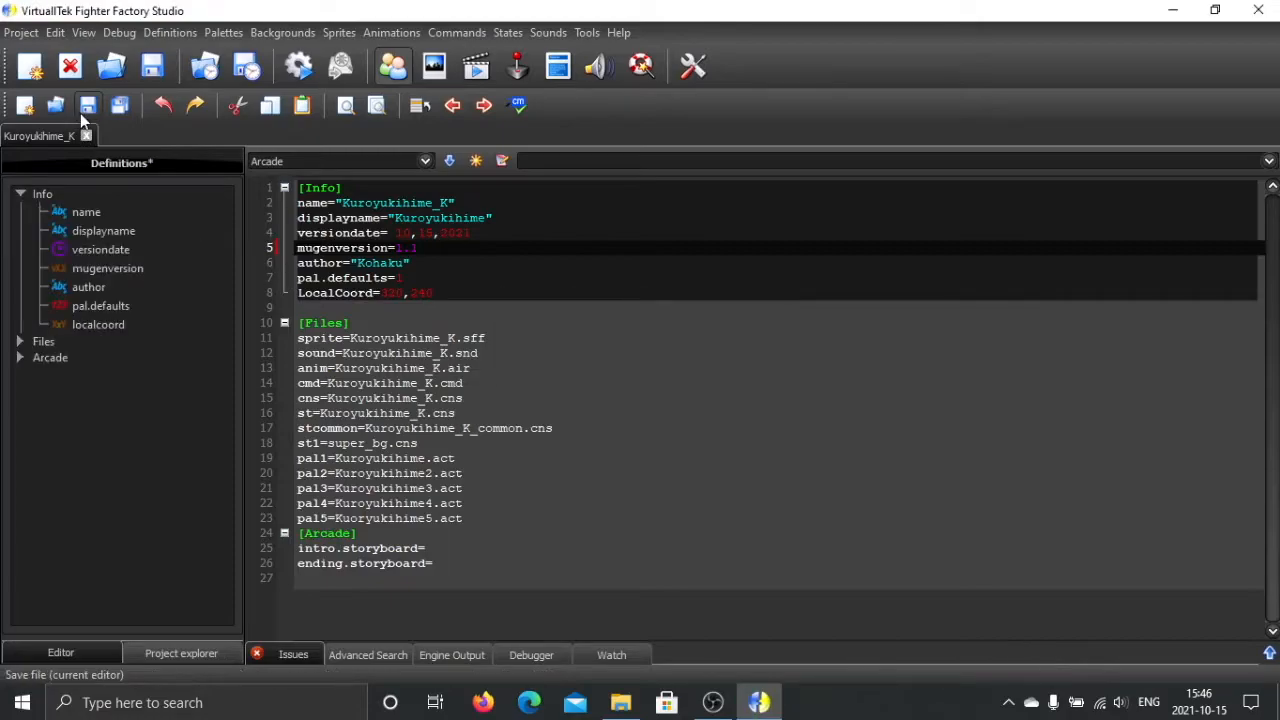
left_click(85, 112)
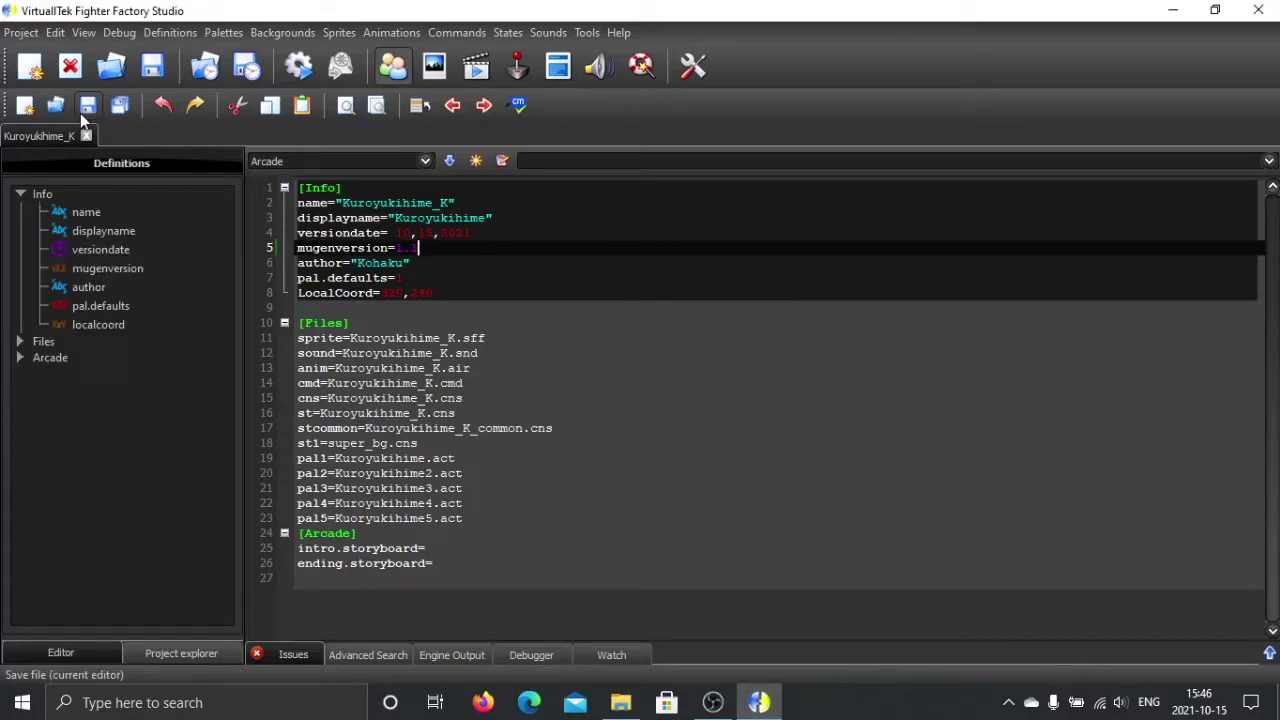
Check the author, LocalCoord and 1.1 version lines, then return to the sprite editor
left_click(423, 262)
left_click(427, 255)
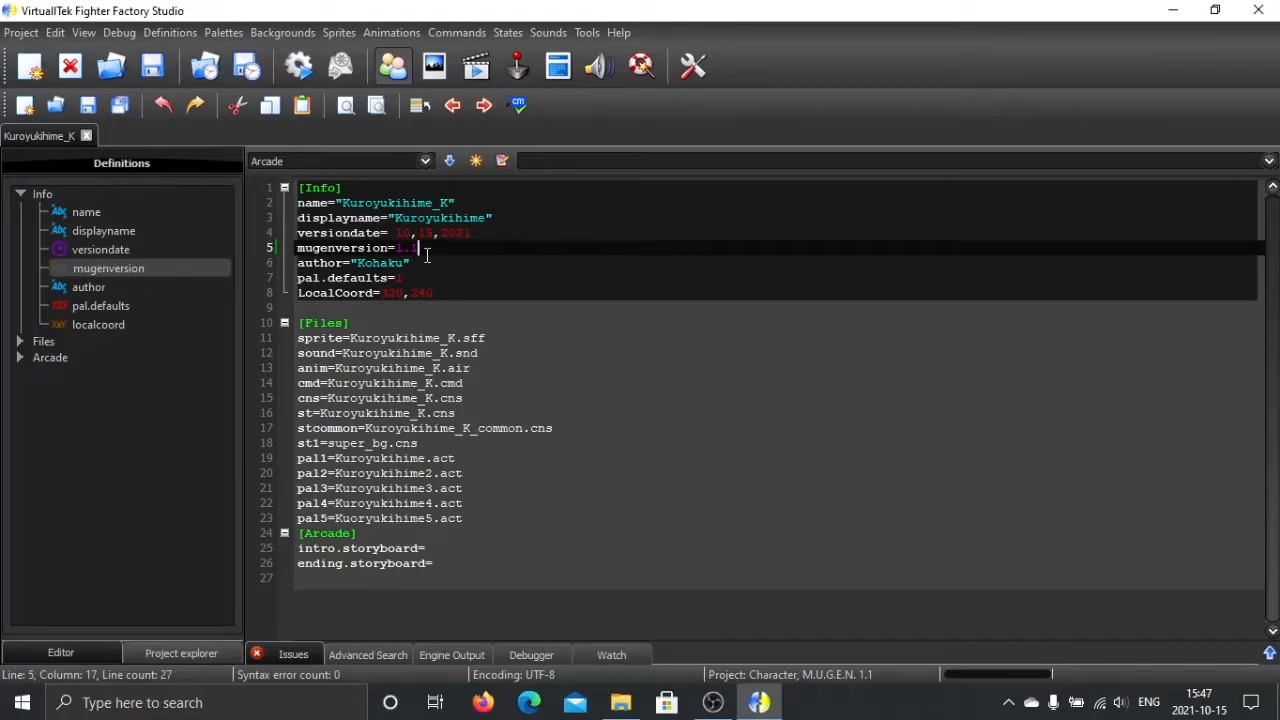
left_click(424, 264)
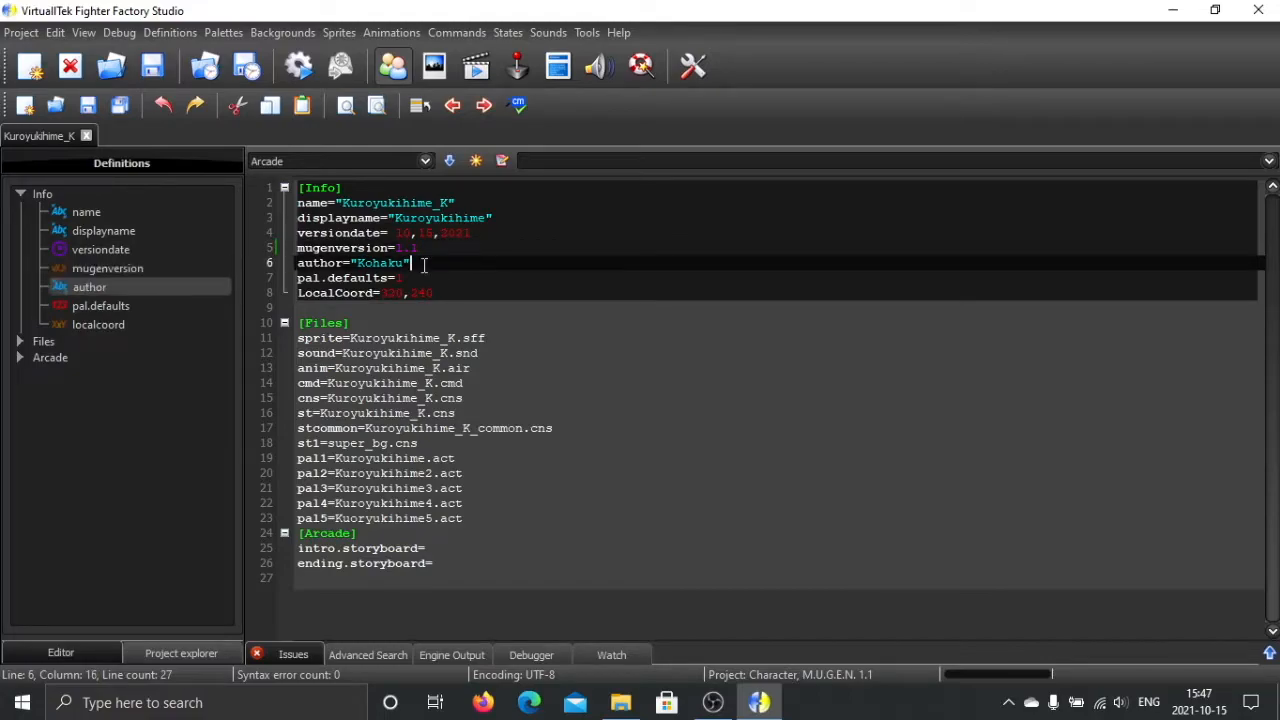
left_click(419, 279)
left_click(436, 293)
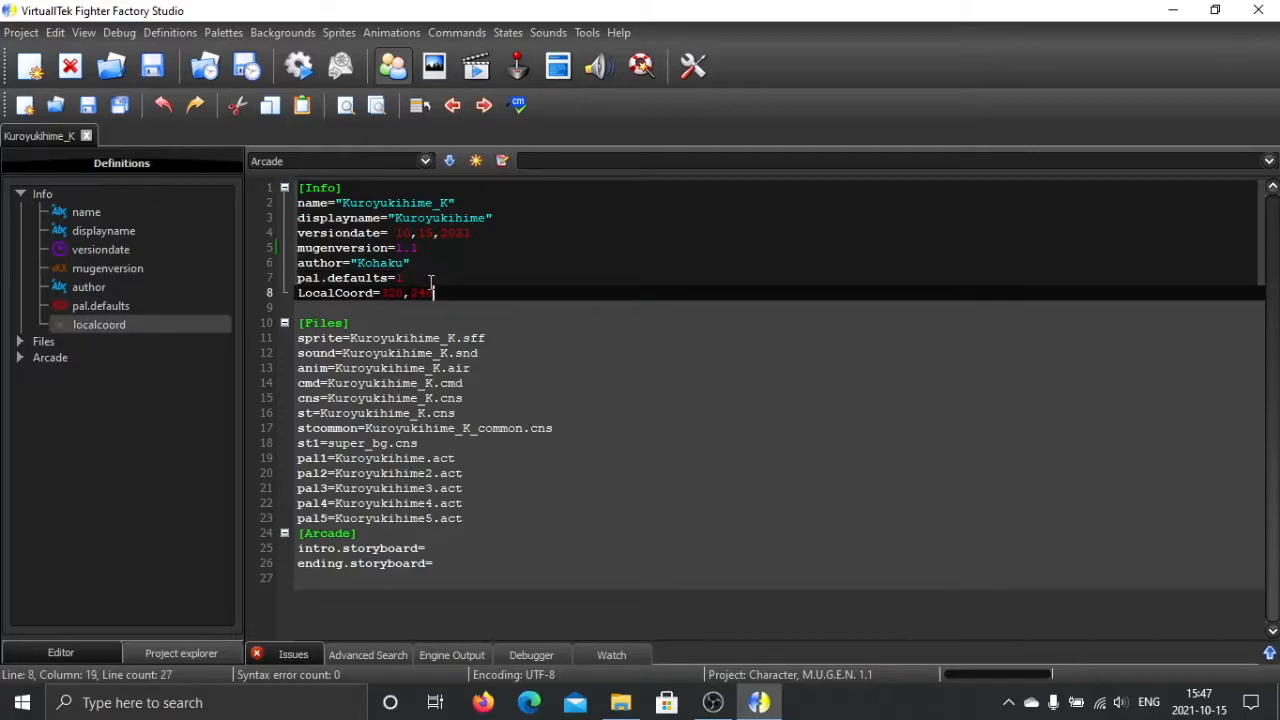
left_click(423, 249)
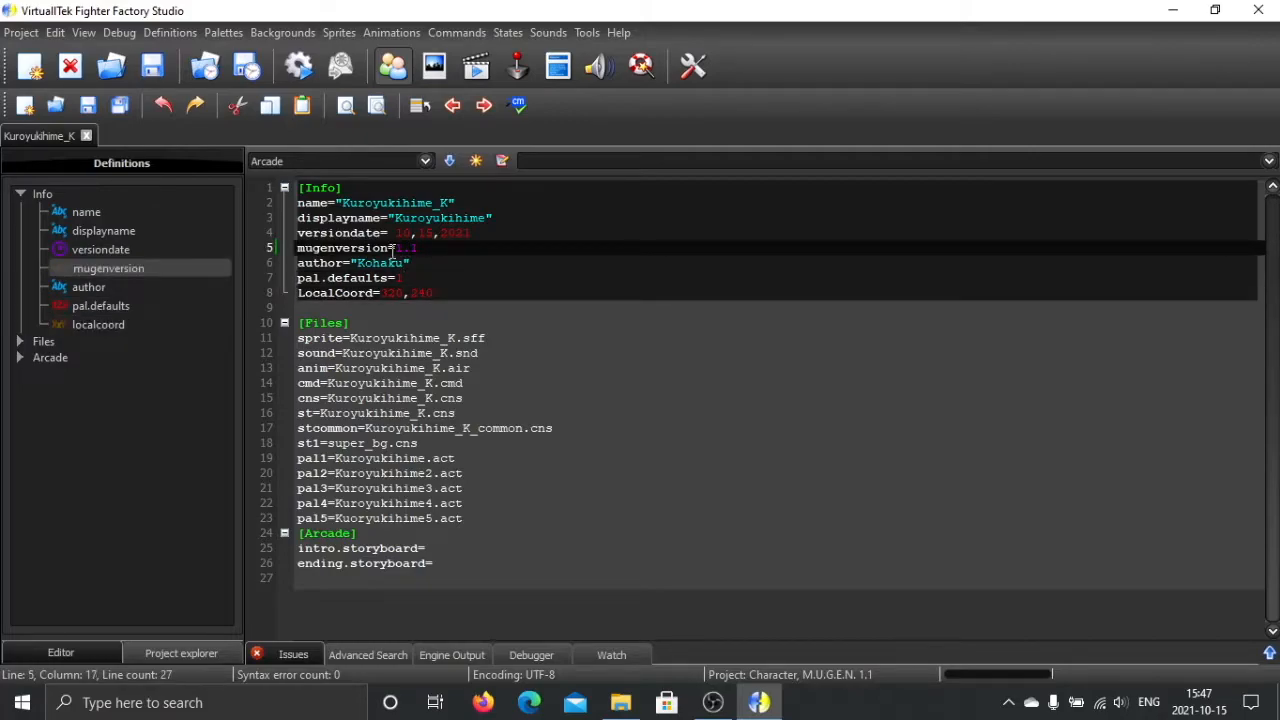
double_click(414, 249)
left_click(445, 249)
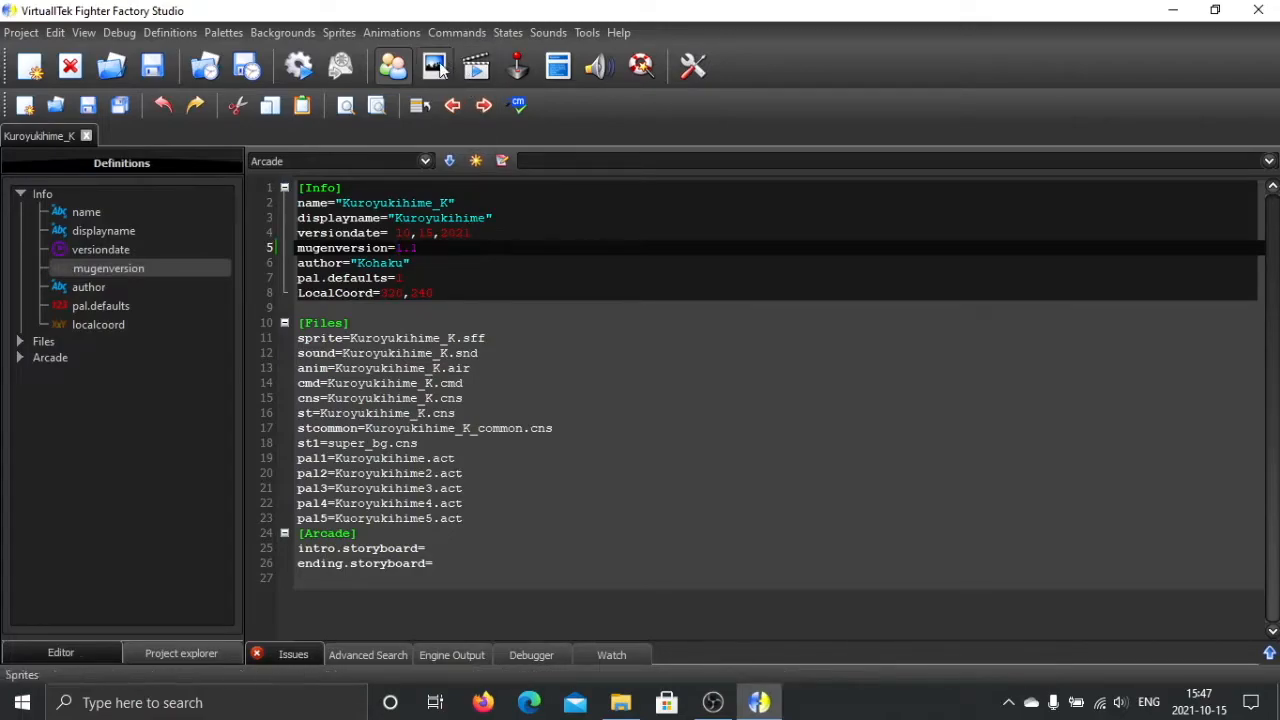
left_click(434, 66)
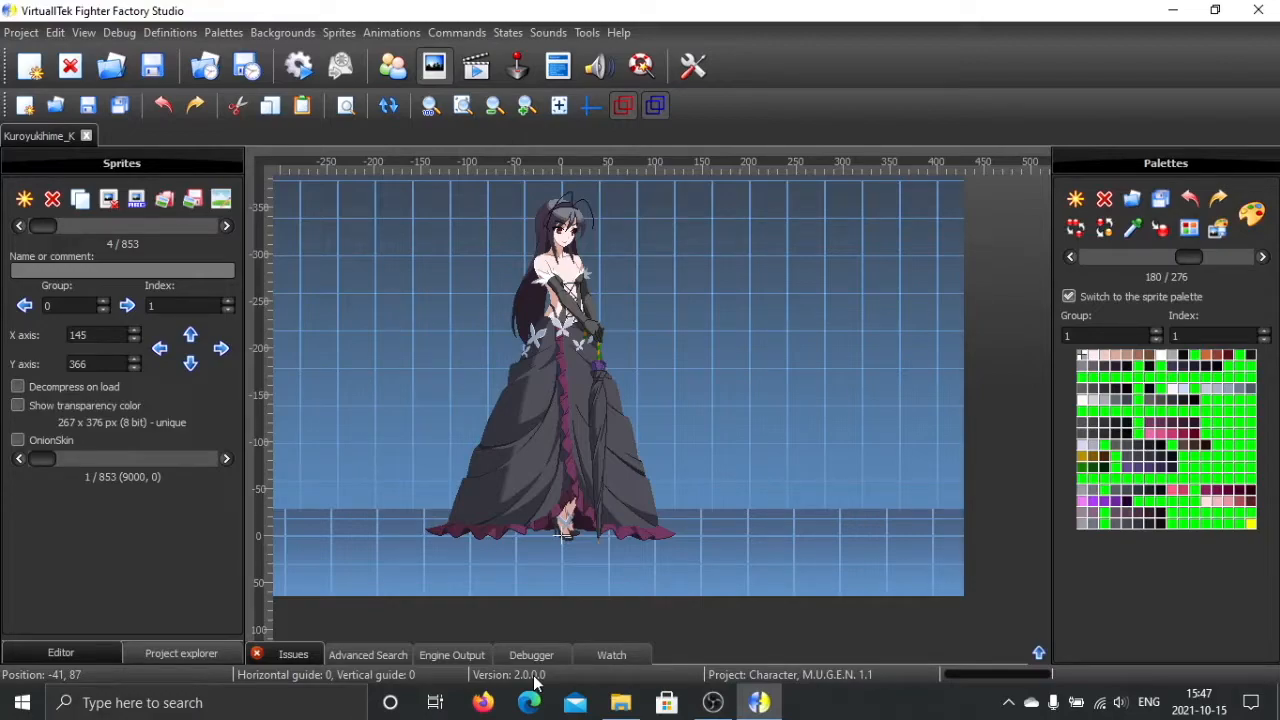
Save Kuroyukihime's sprite file in the M.U.G.E.N. 1.1 format, confirming twice
key("ctrl+s")
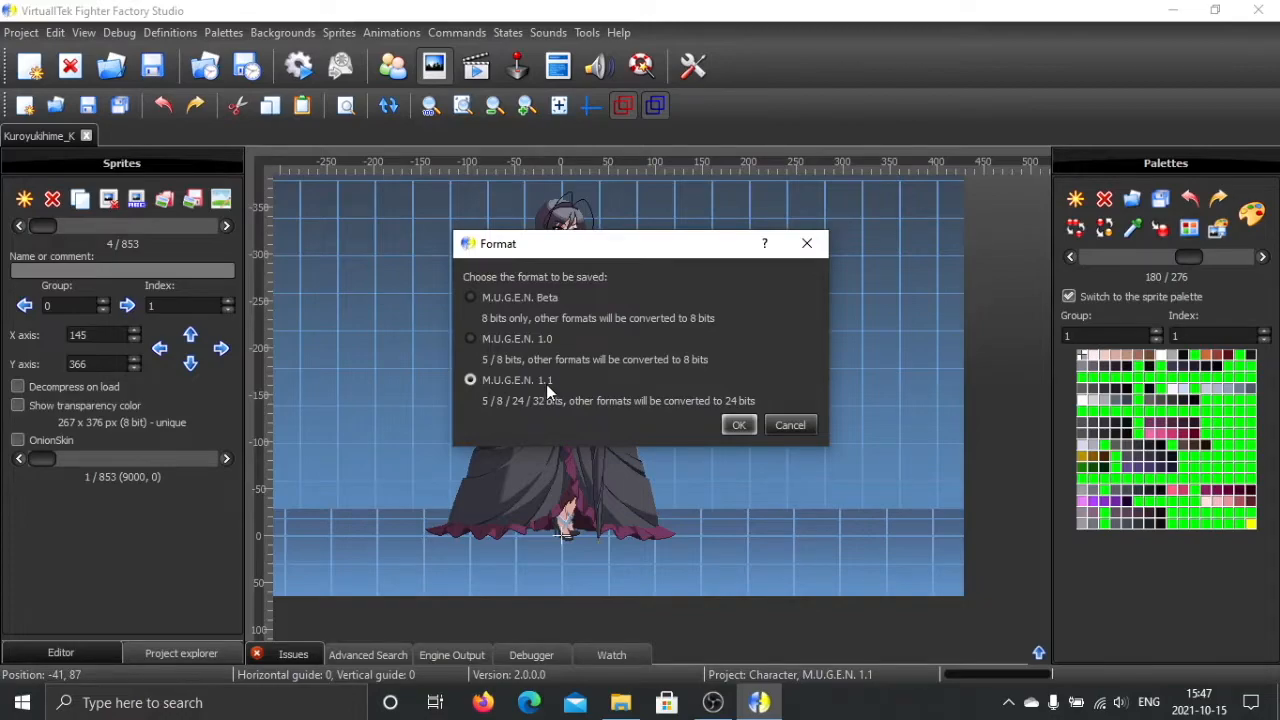
left_click(736, 425)
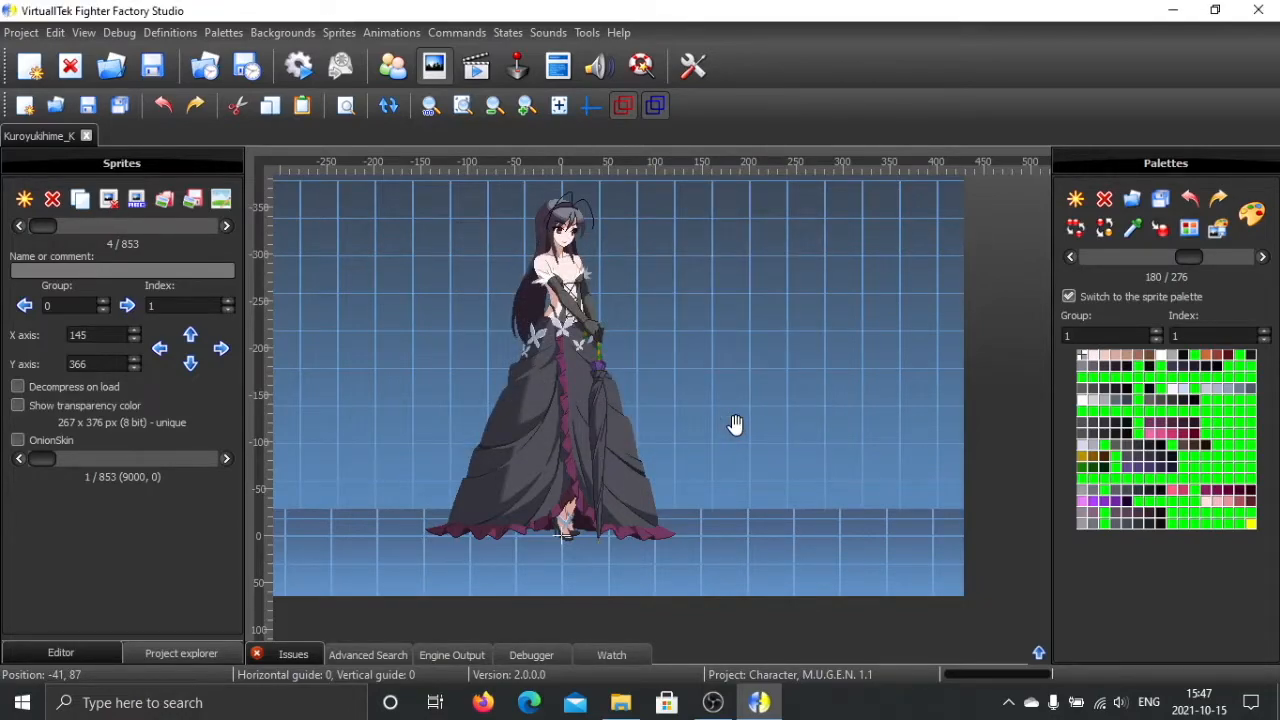
key("ctrl+s")
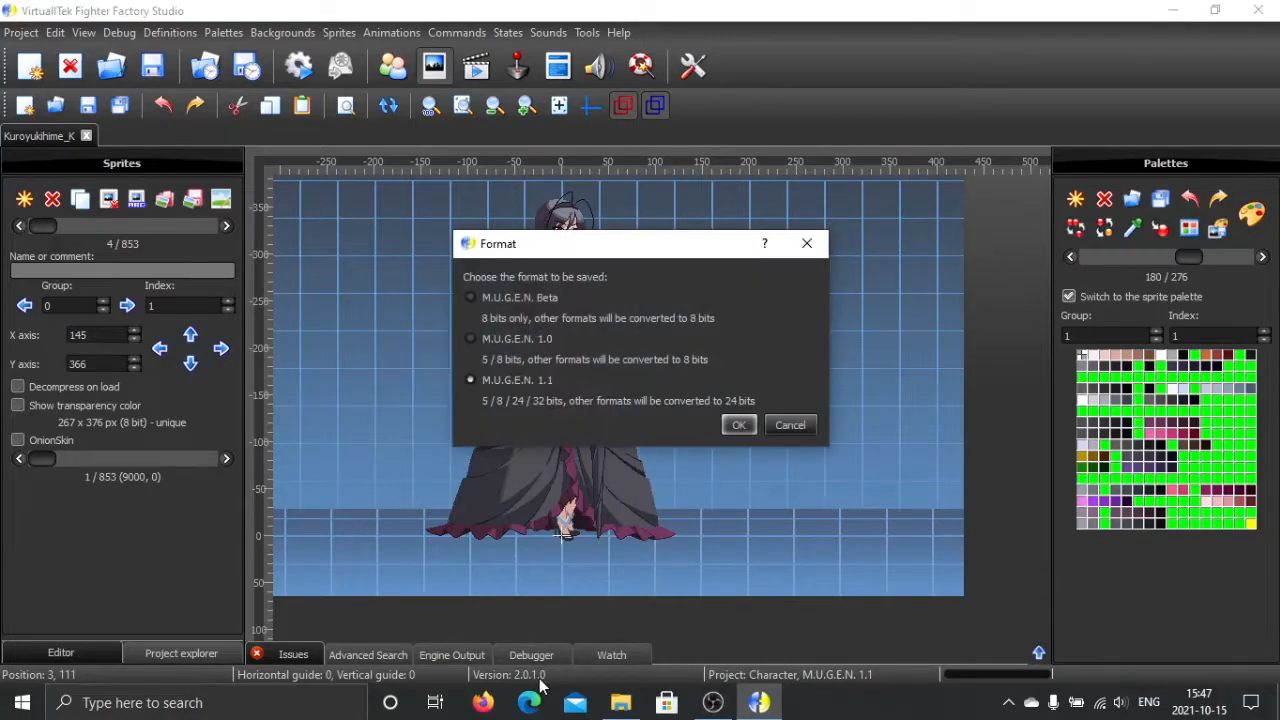
left_click(738, 425)
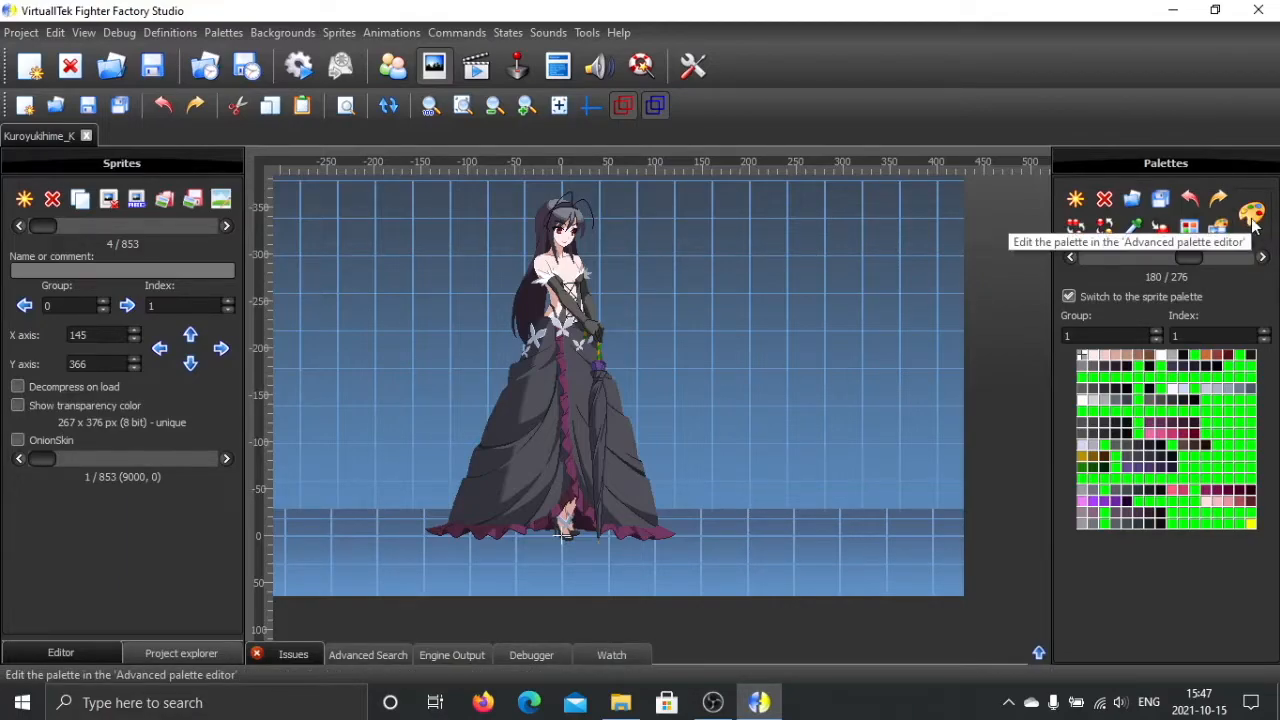
Bring up the advanced palette editor and pick a dress colour to mask
left_click(1256, 224)
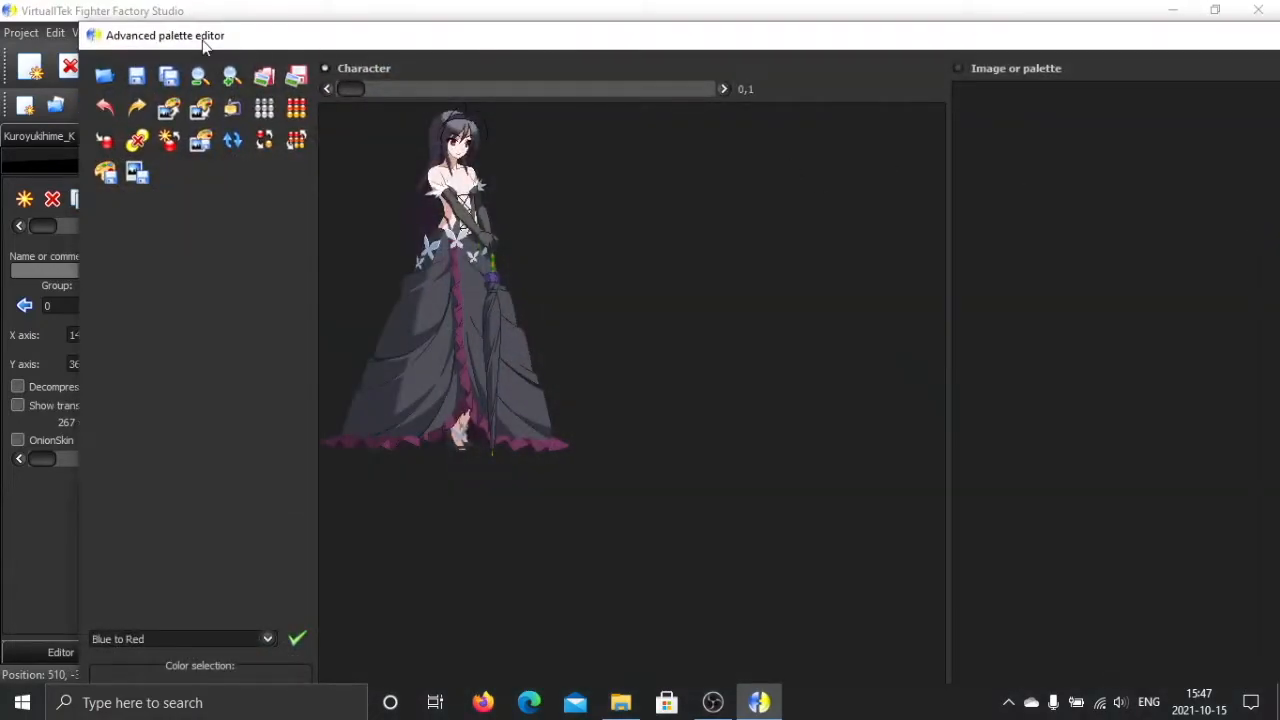
mouse_move(98, 37)
left_mouse_down()
mouse_move(558, 229)
mouse_move(210, 27)
left_mouse_up()
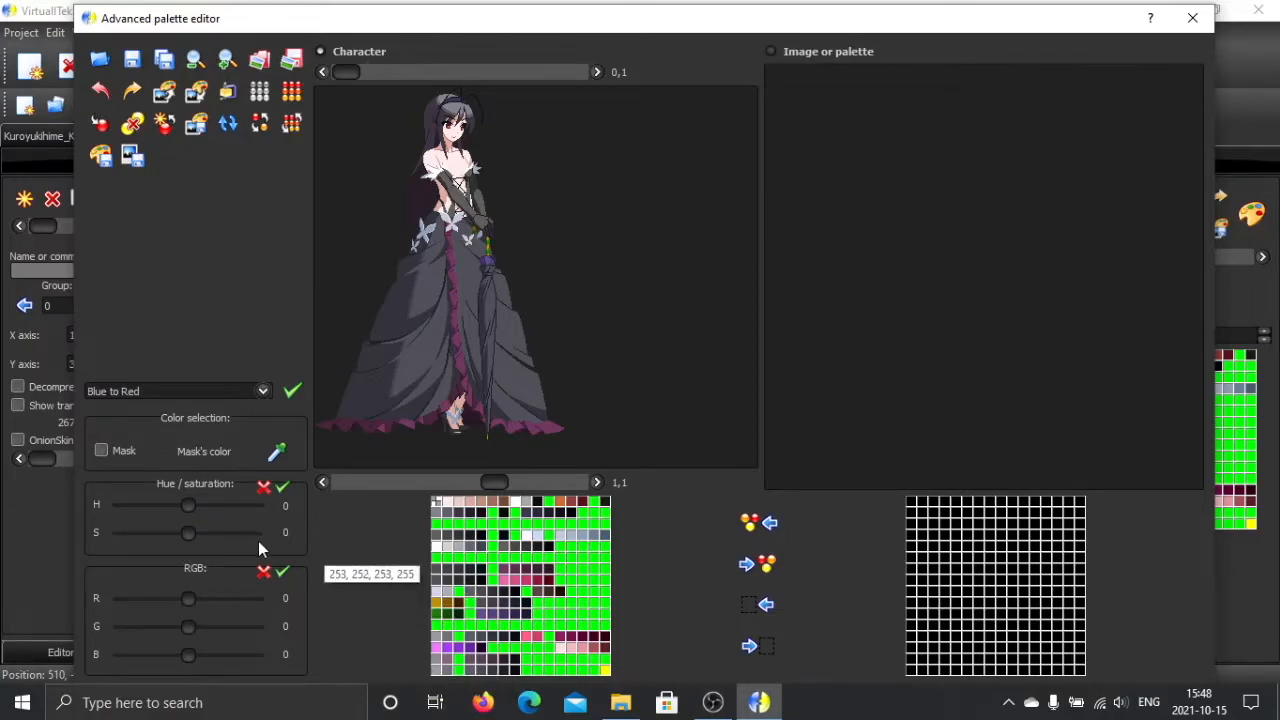
left_click(278, 451)
left_click(361, 402)
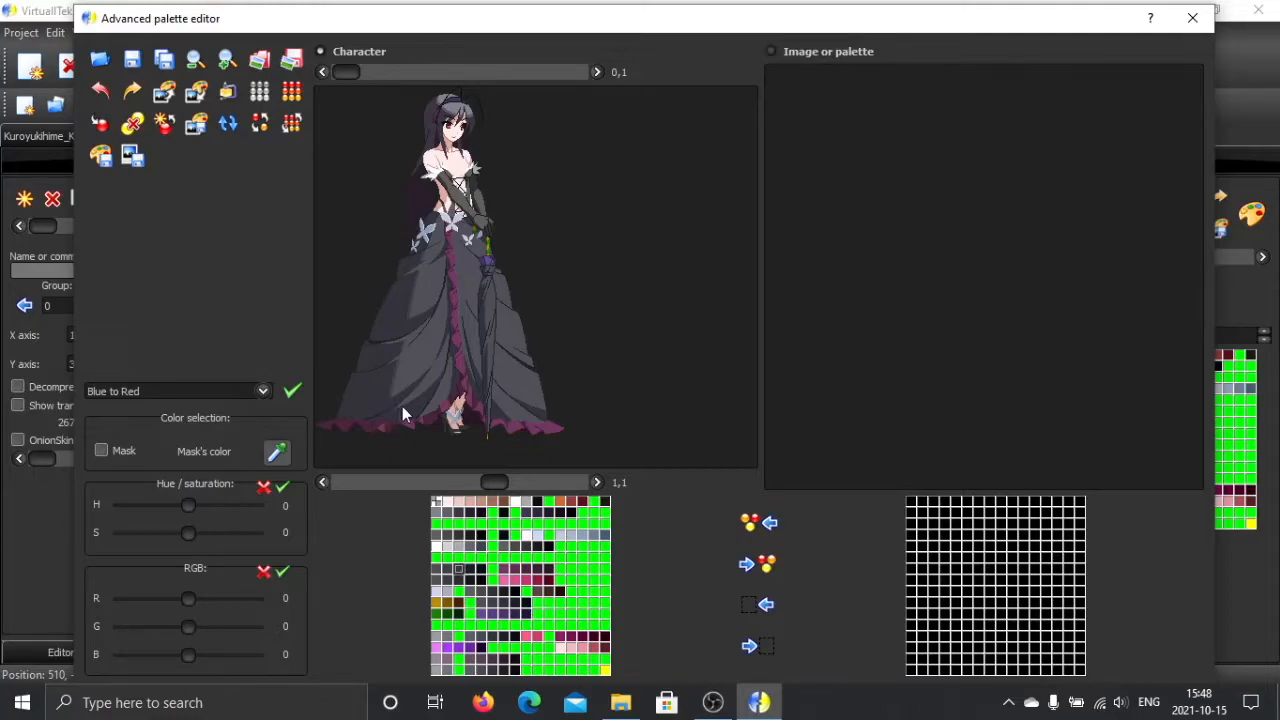
left_click(519, 404)
left_click(278, 452)
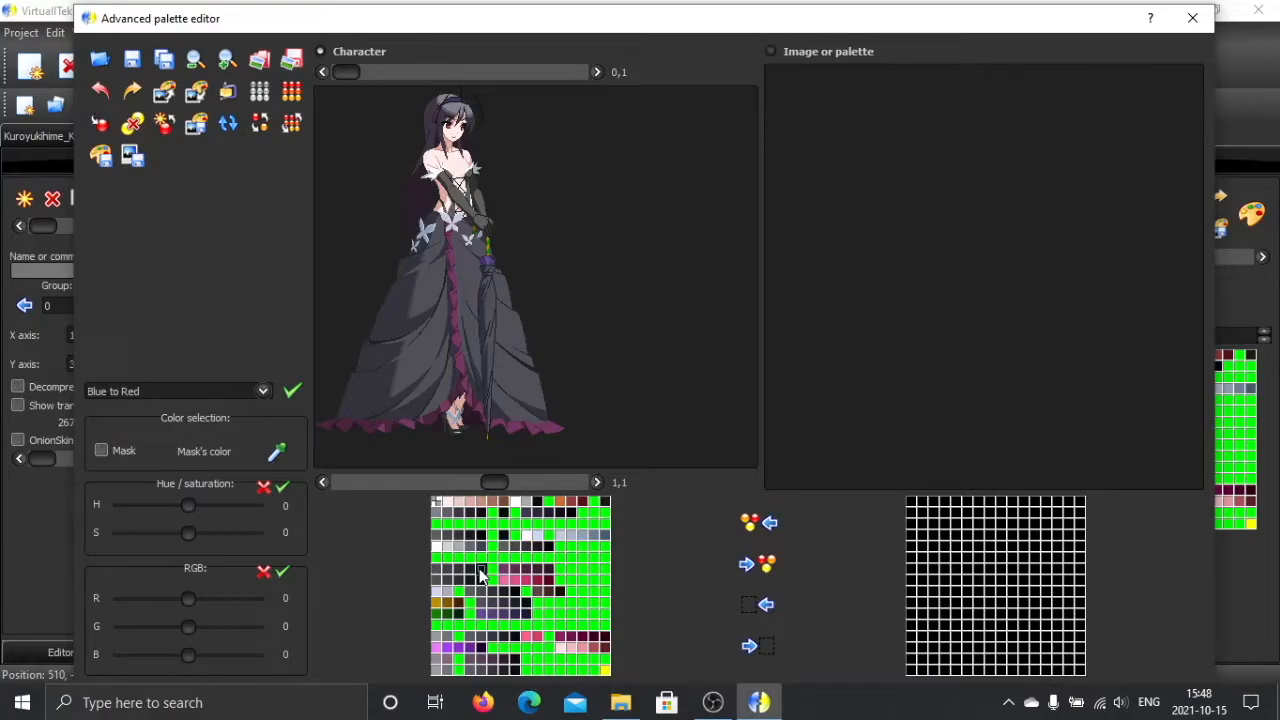
Mask the selected row of dress colours to reveal which palette entries form the gown
left_click_drag(481, 575, 436, 568)
left_click(100, 451)
Give the grey dress colour #505058 an alpha of 128, making it half-transparent
double_click(438, 577)
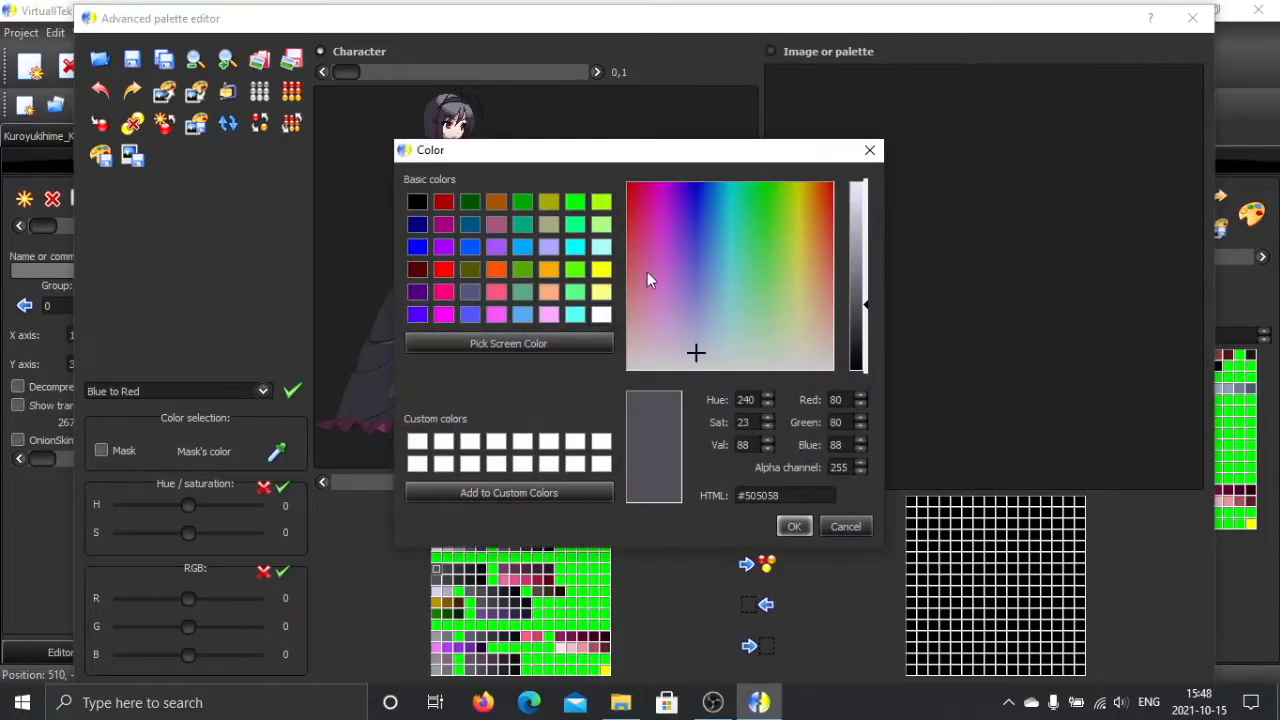
left_click_drag(655, 155, 836, 121)
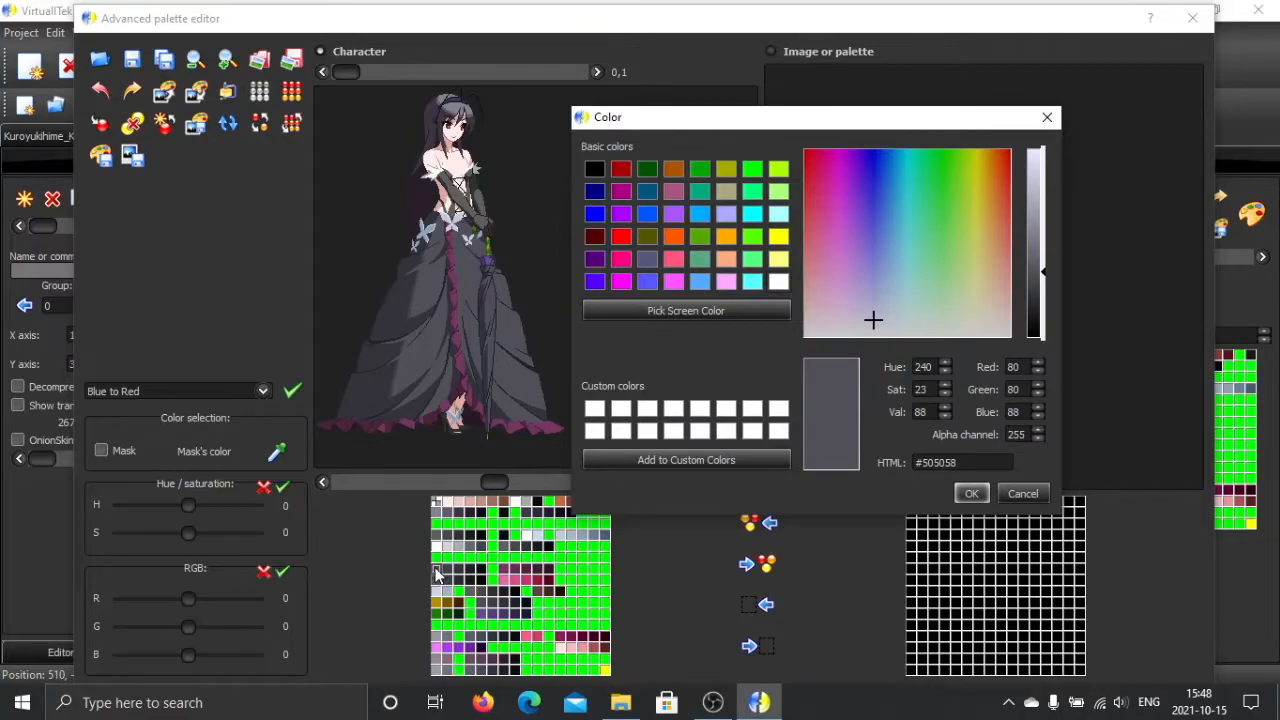
left_click(1022, 390)
left_click(1024, 412)
double_click(1018, 437)
double_click(1021, 435)
left_click(972, 494)
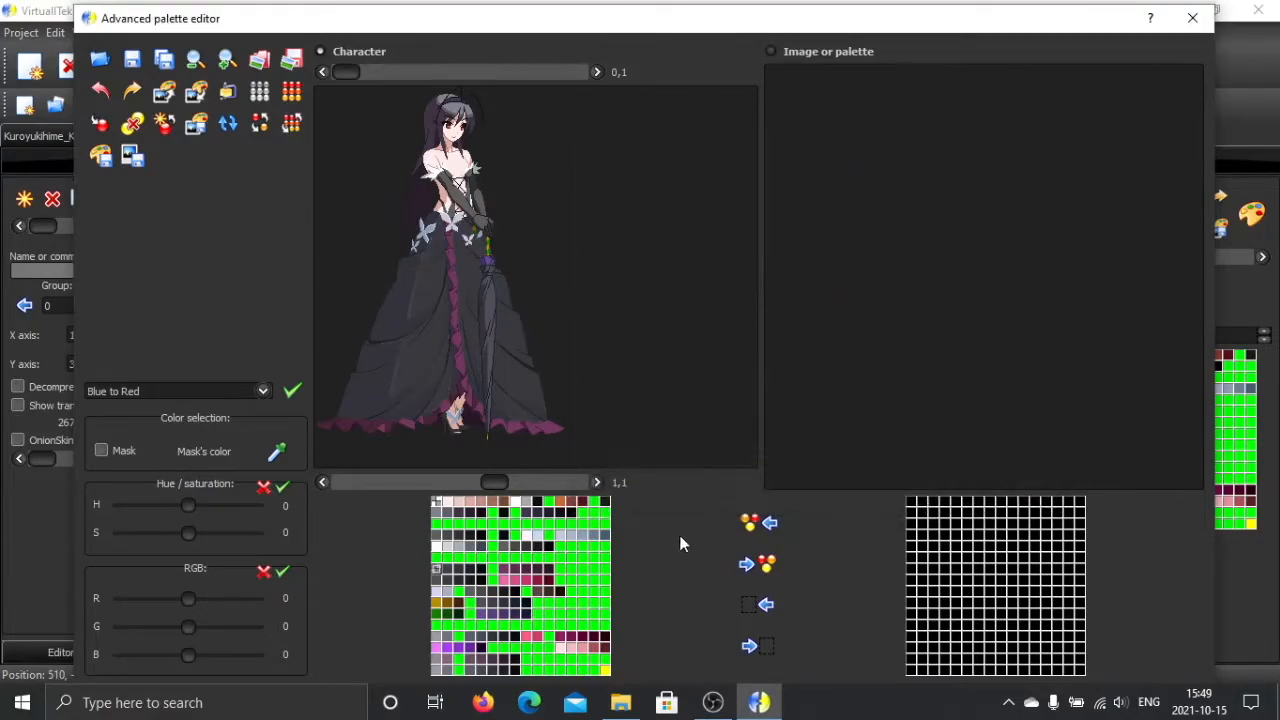
Apply alpha 128 to the remaining dark dress colours, including #33333d, #1b2228 and #041113
double_click(453, 571)
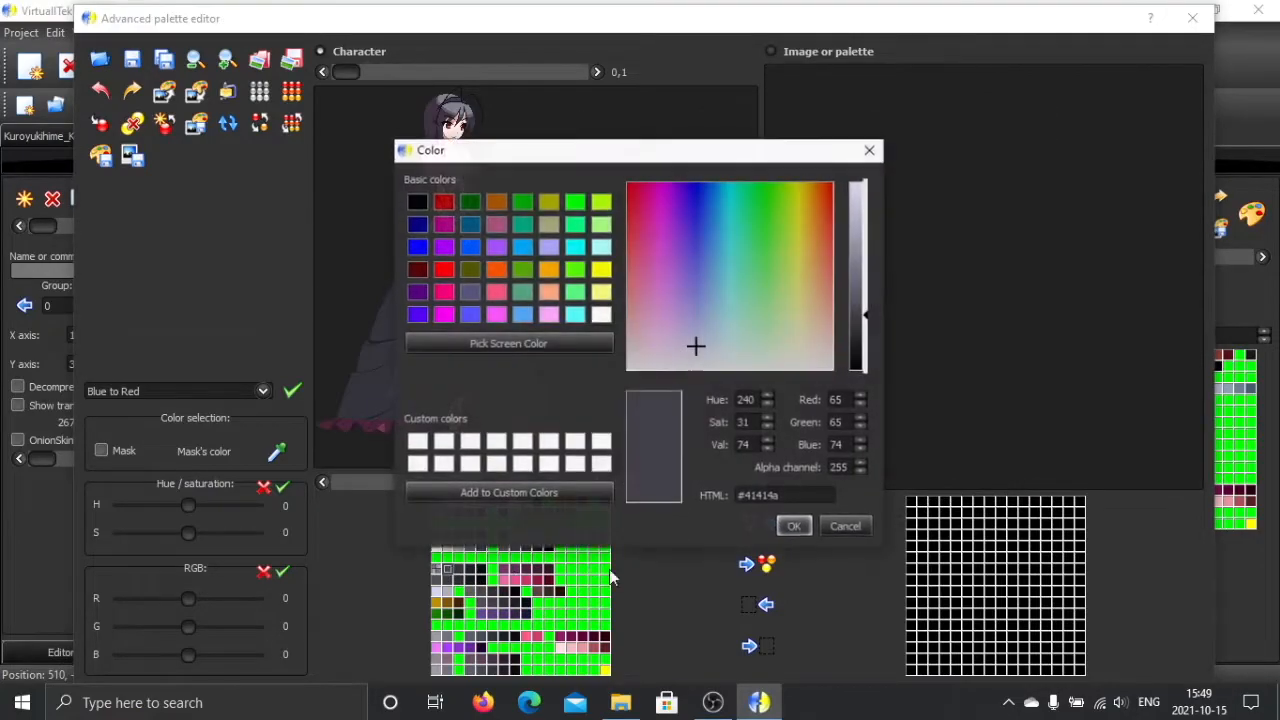
double_click(838, 467)
type("128")
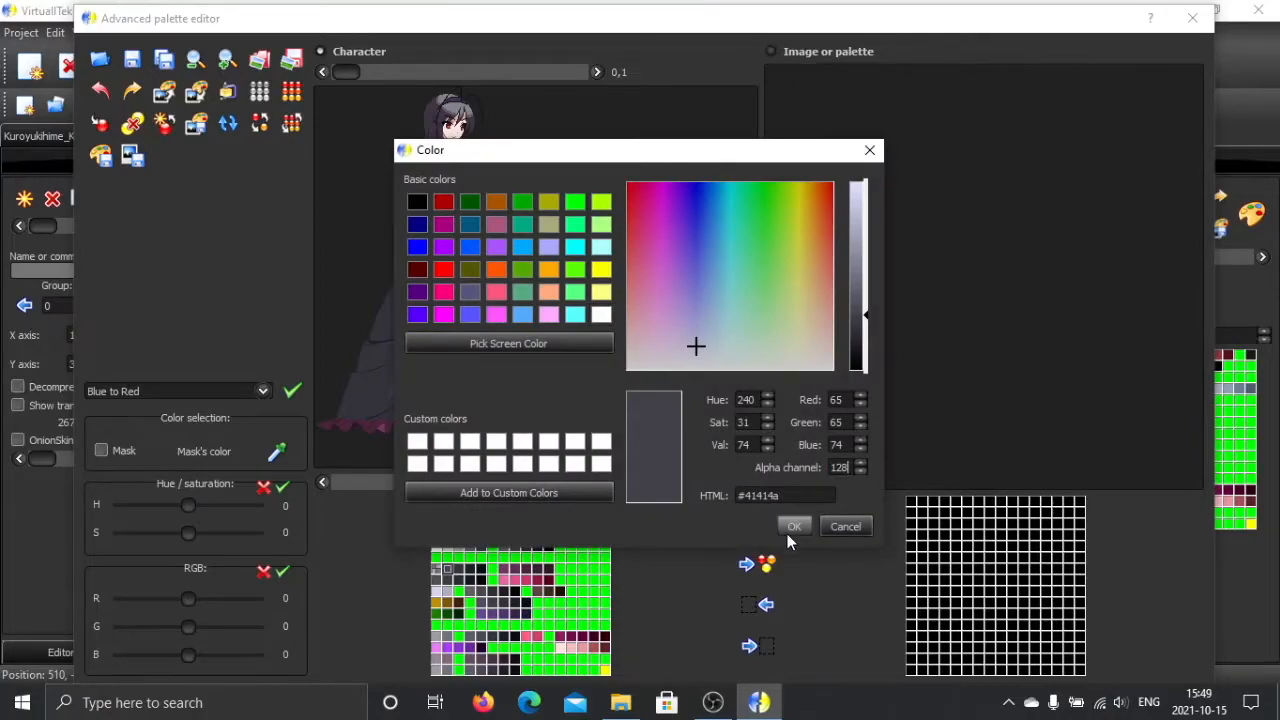
left_click(792, 526)
double_click(463, 578)
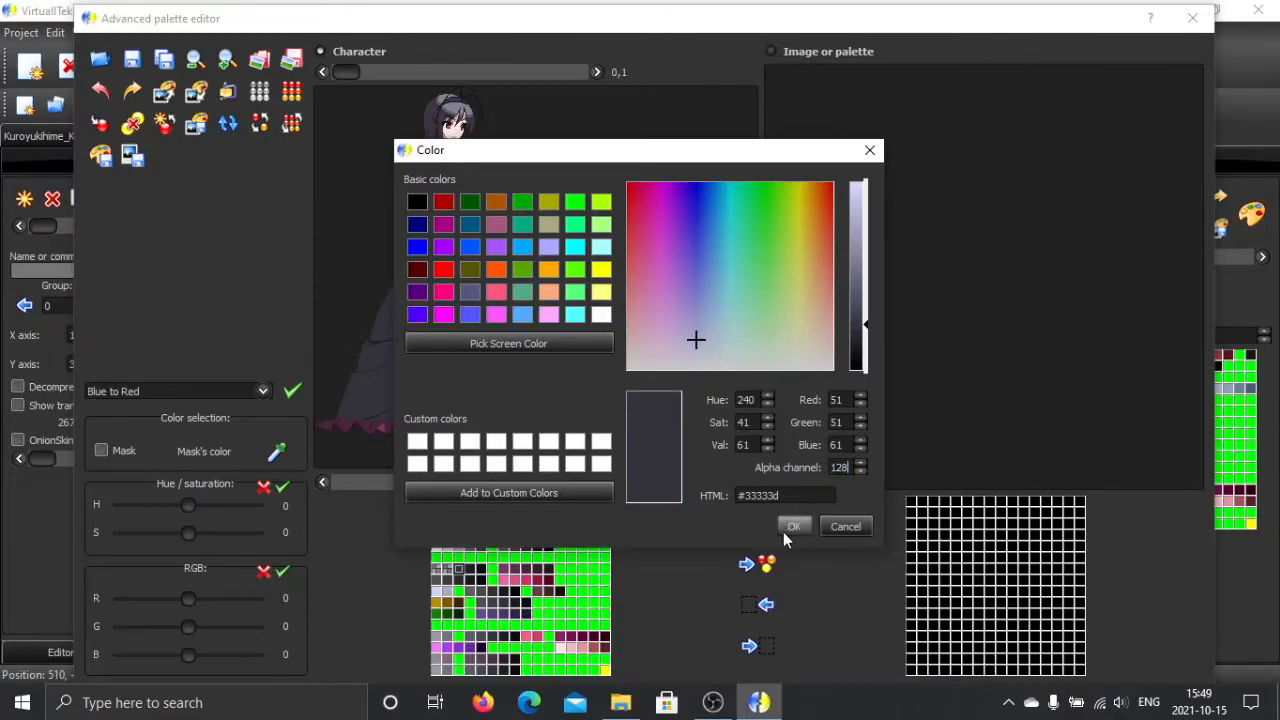
left_click(789, 527)
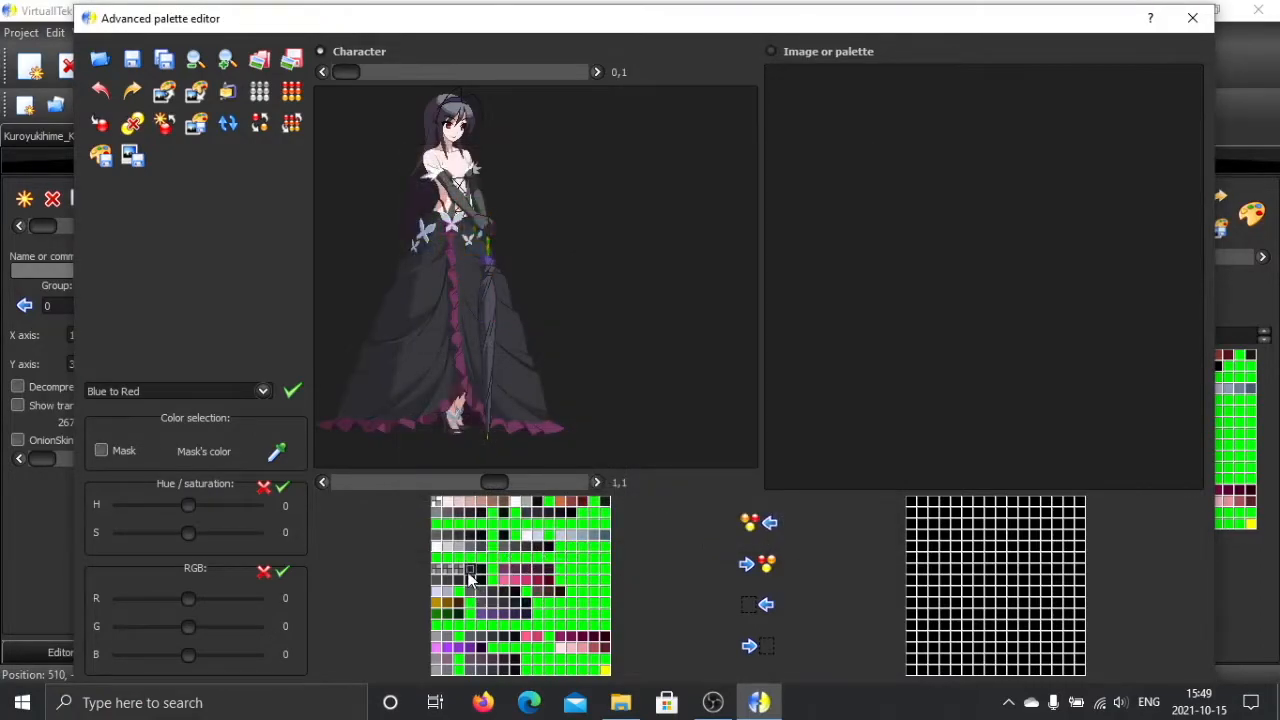
double_click(469, 579)
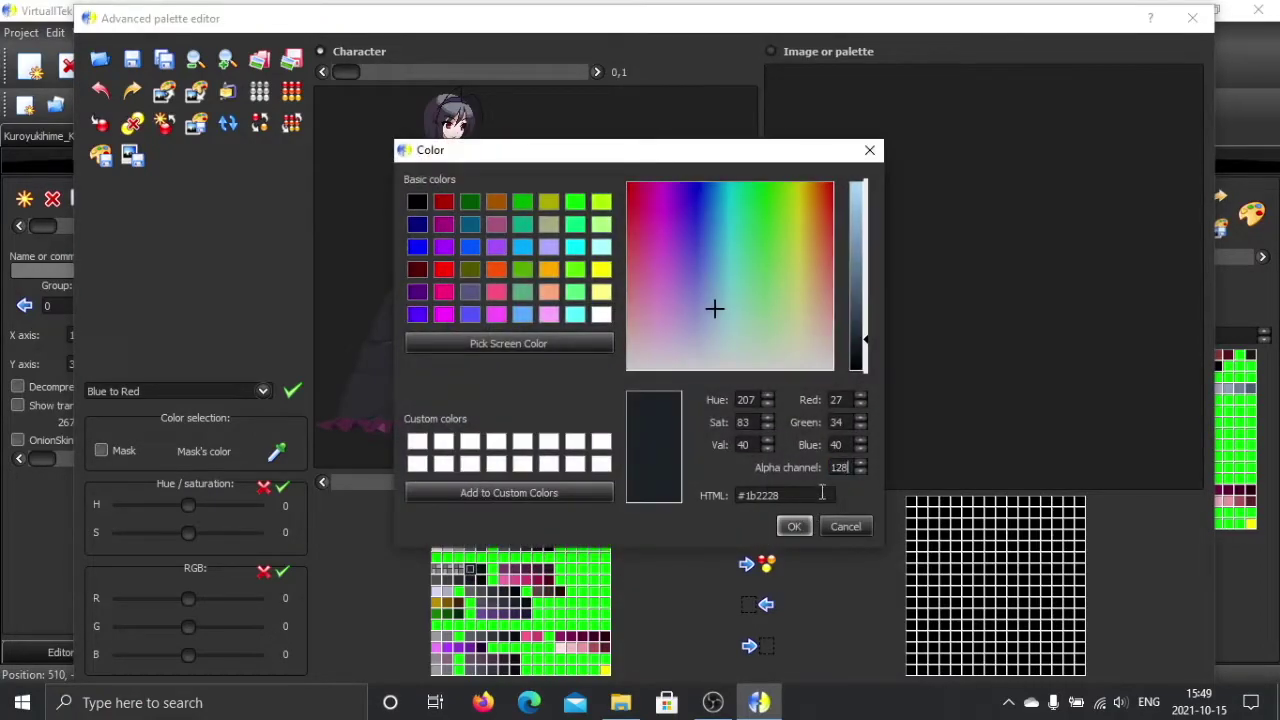
left_click(794, 526)
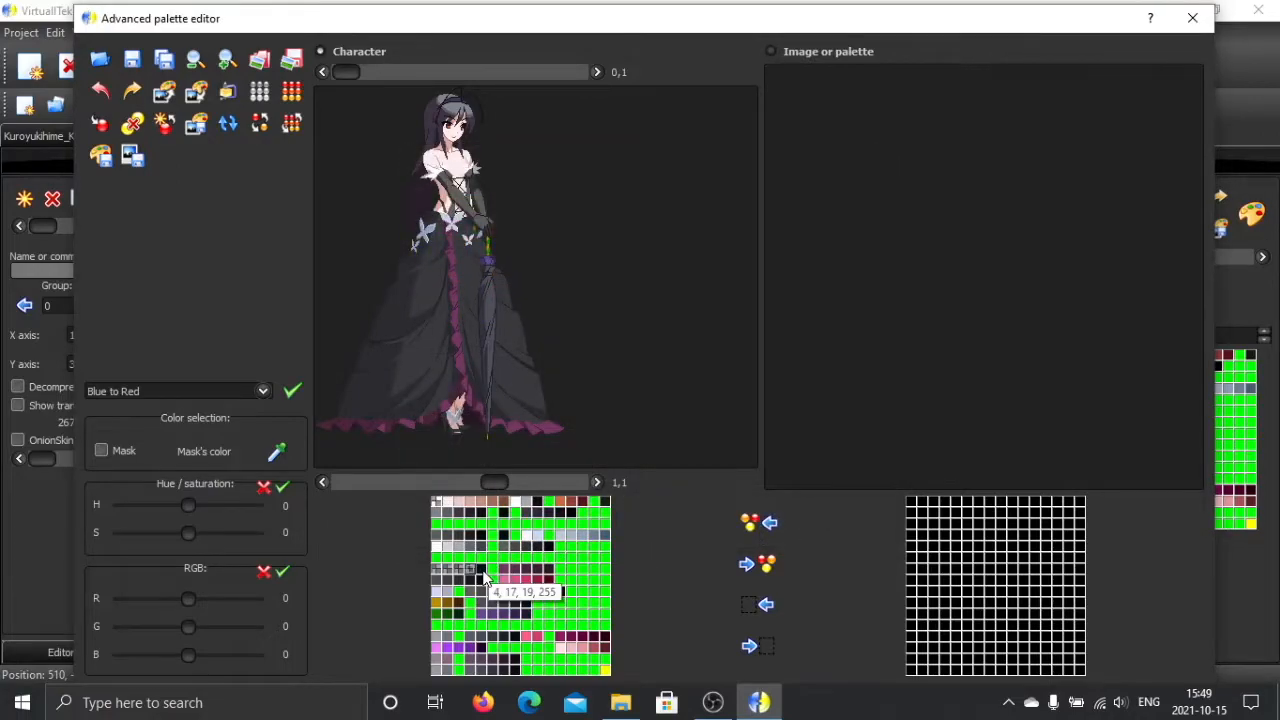
double_click(499, 569)
double_click(839, 468)
type("128")
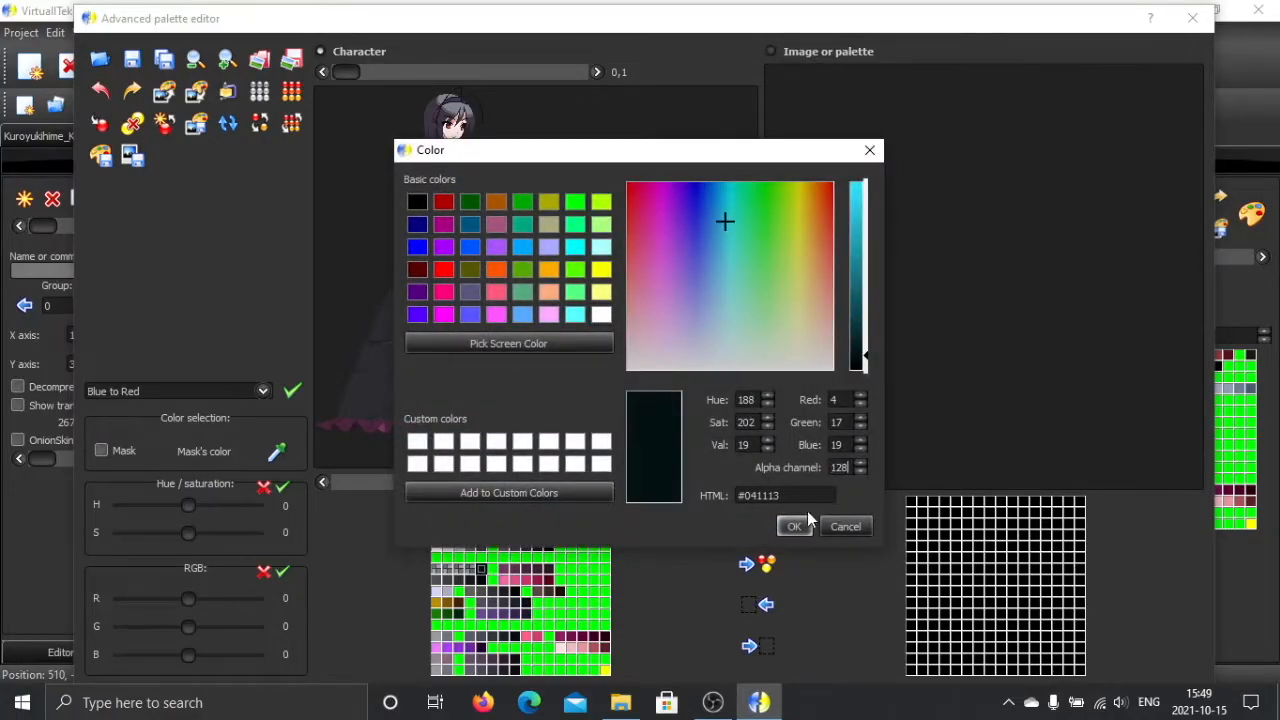
left_click(790, 526)
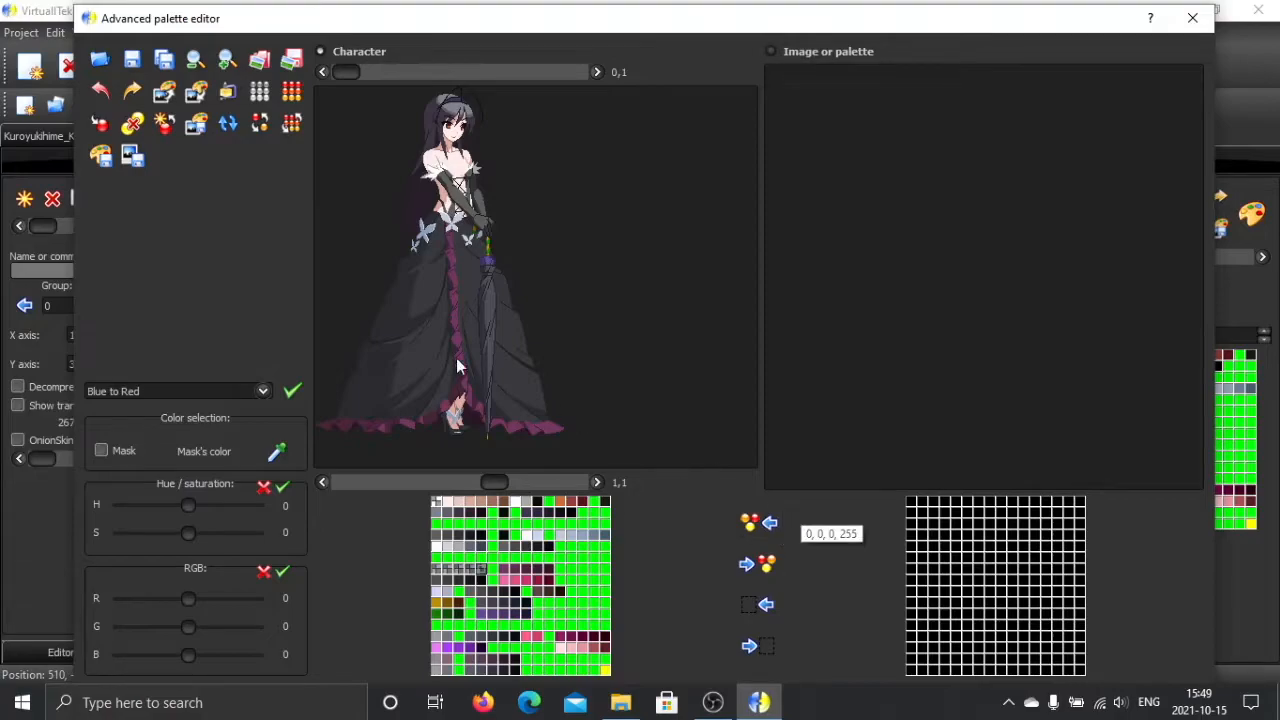
mouse_move(100, 155)
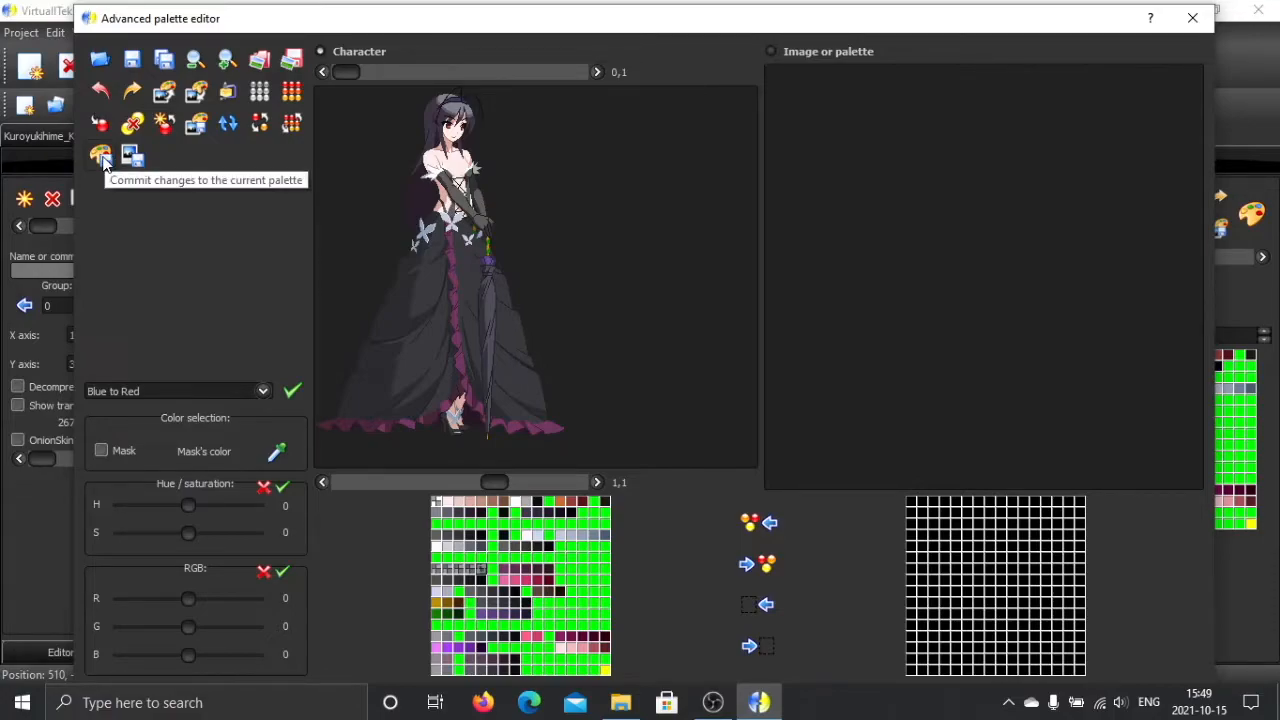
Commit the dark-gown edits and switch to the blonde, blue-dress palette 1,5
left_click(104, 163)
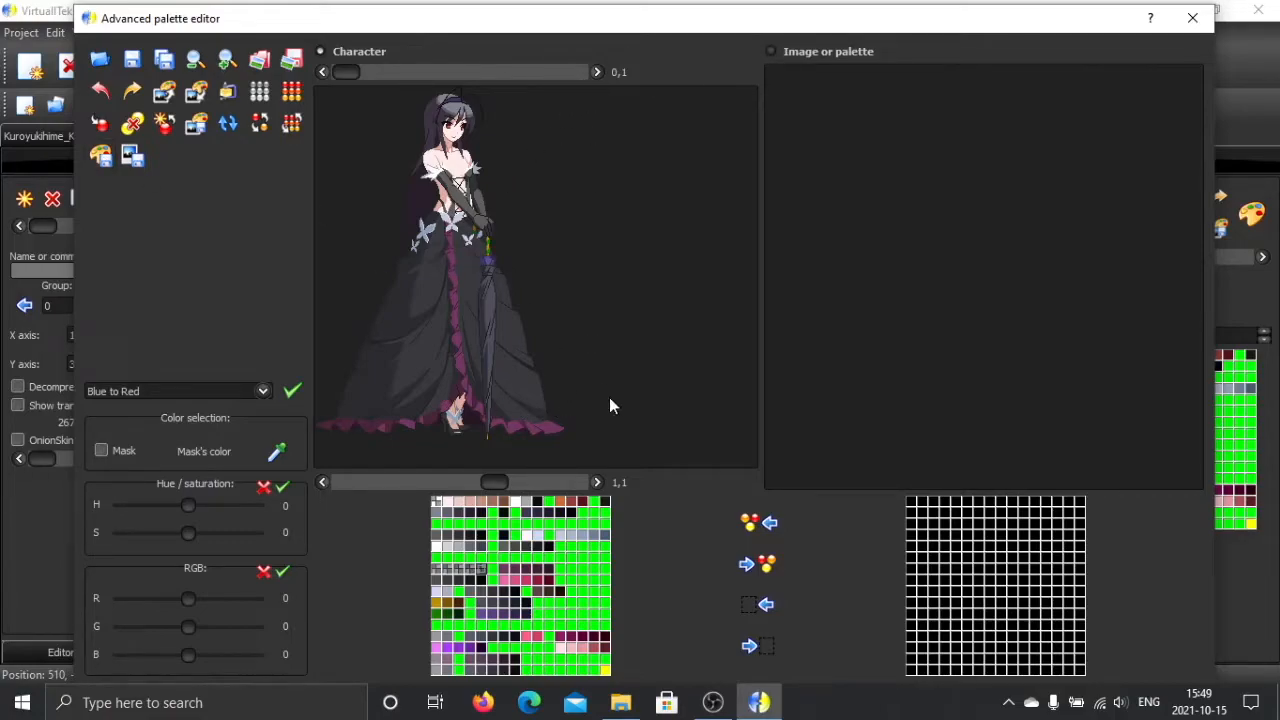
left_click(598, 483)
left_click(598, 483)
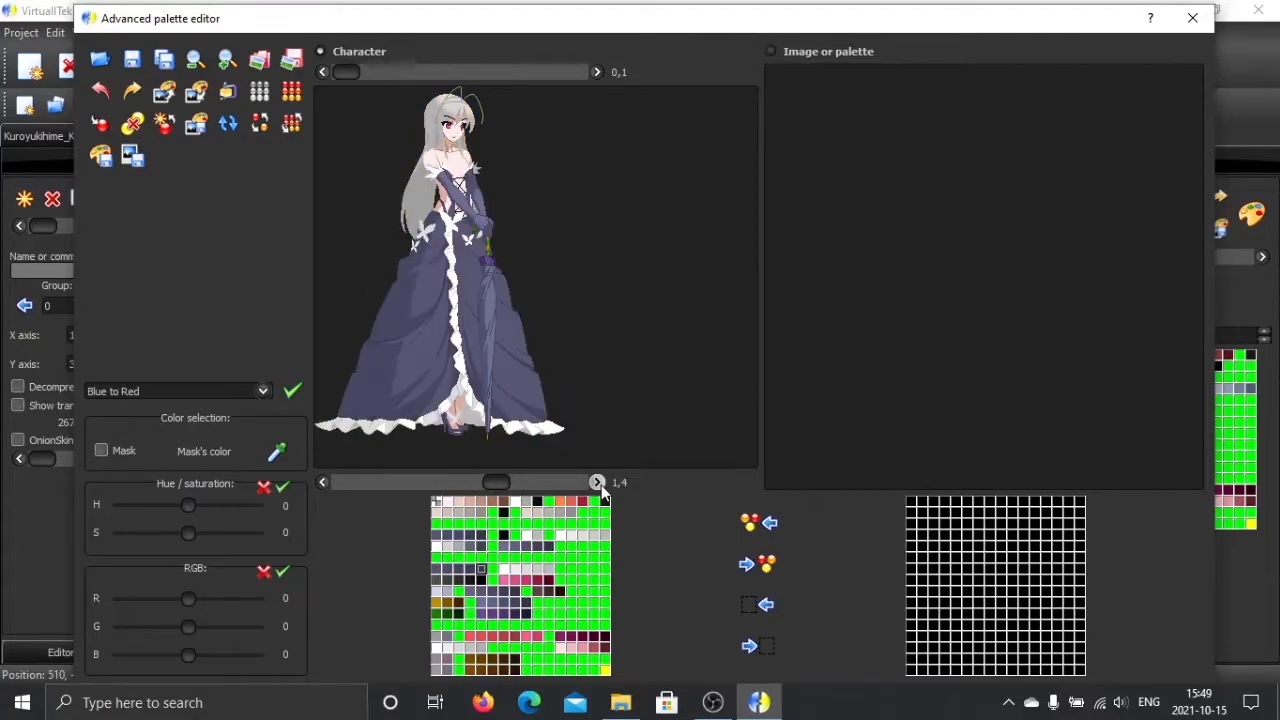
left_click(598, 483)
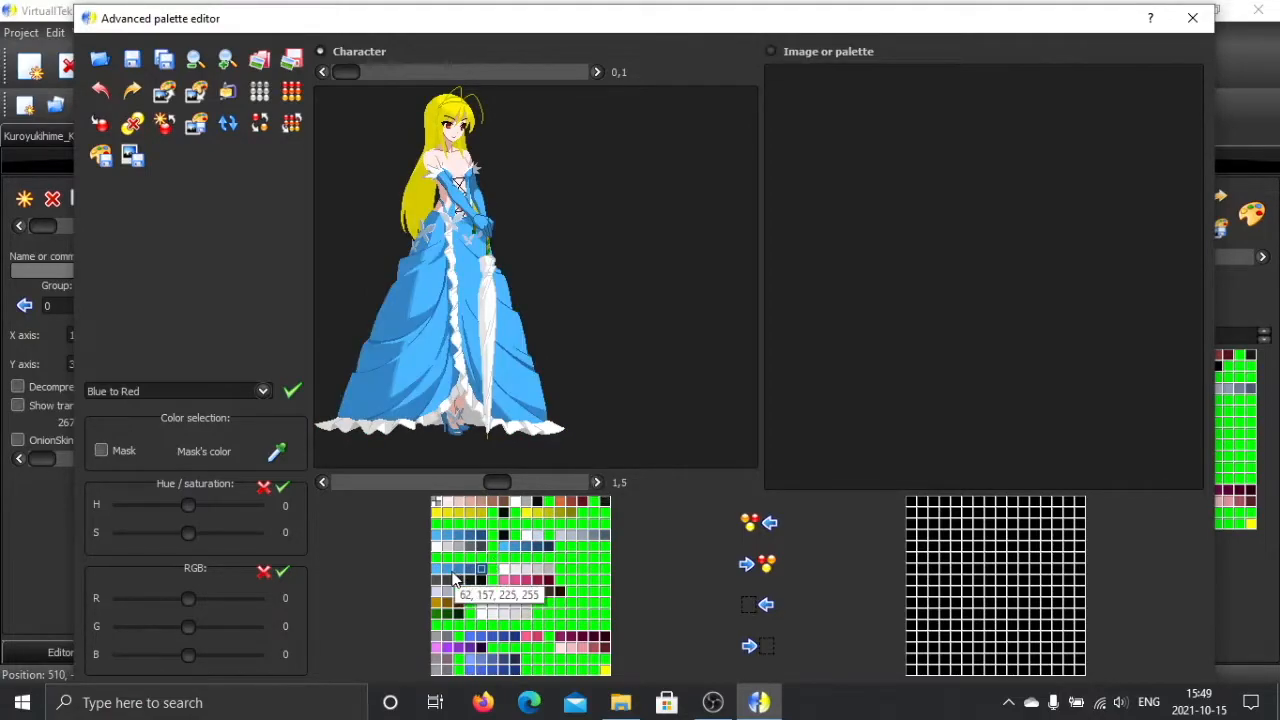
Set the light blue to alpha 64 and confirm the #3e9de1, #3384c4 and #276aa7 dress blues
double_click(440, 580)
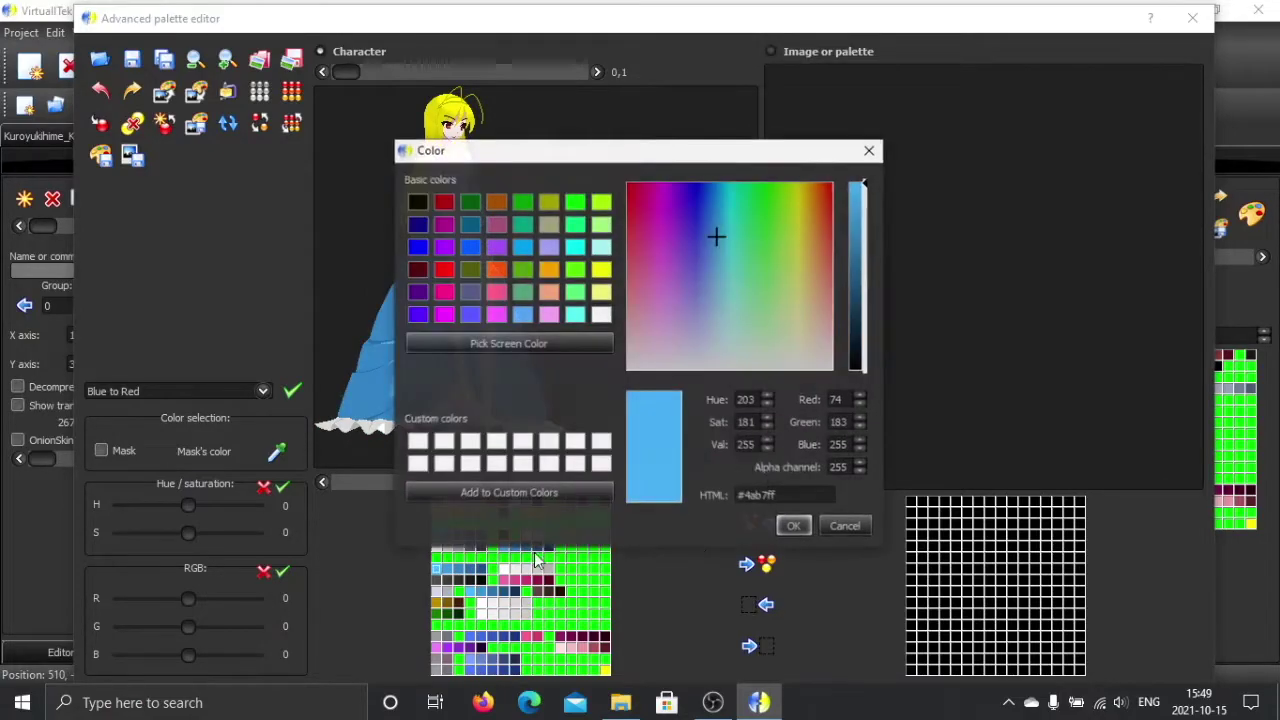
double_click(840, 467)
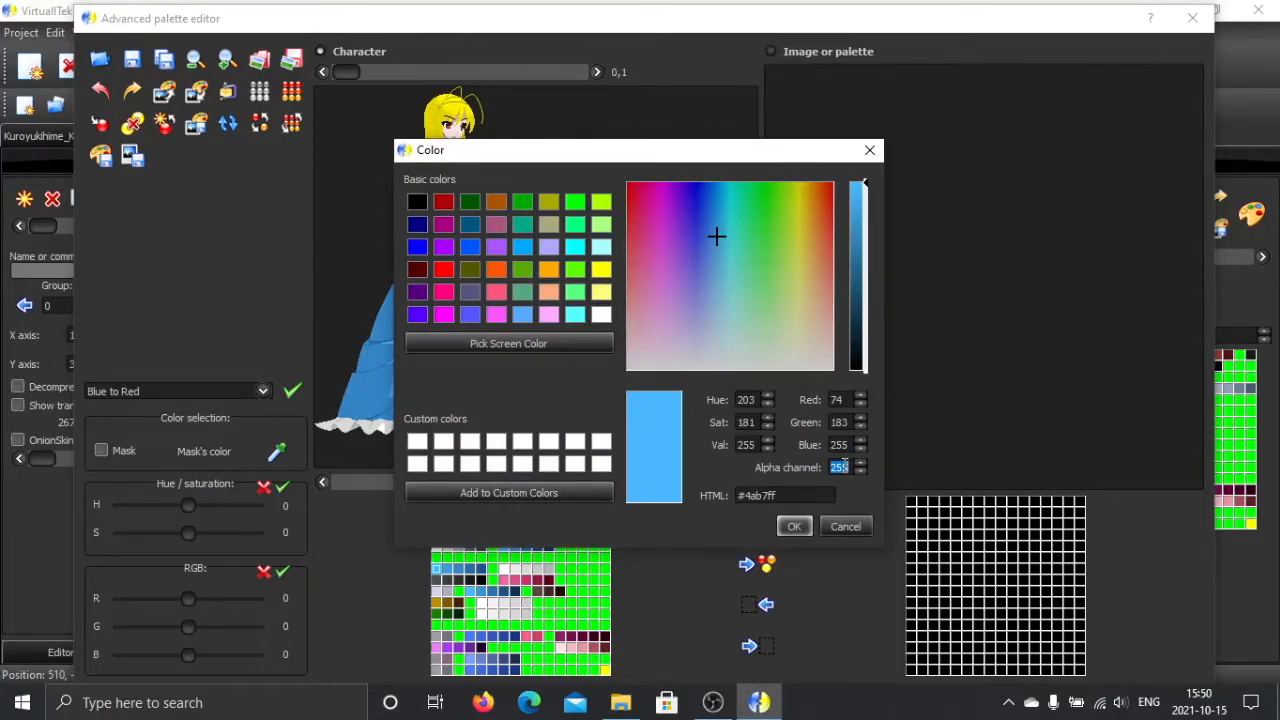
type("64")
left_click(794, 525)
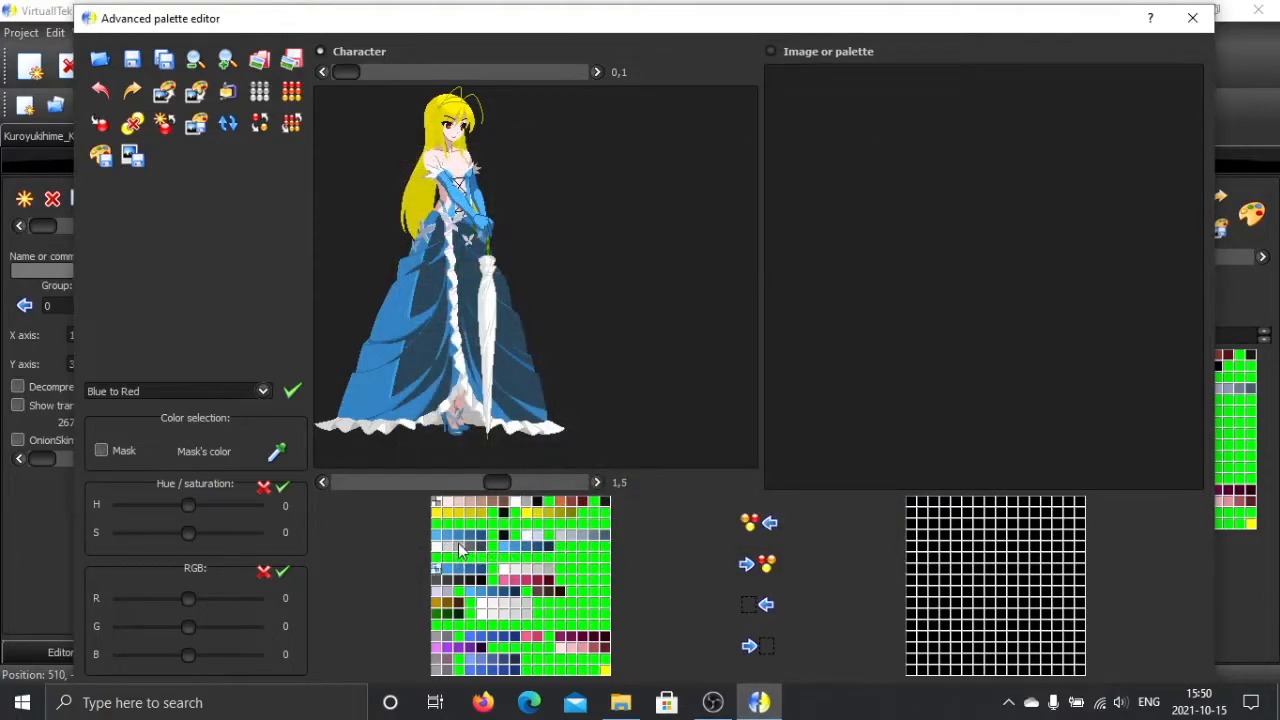
double_click(446, 568)
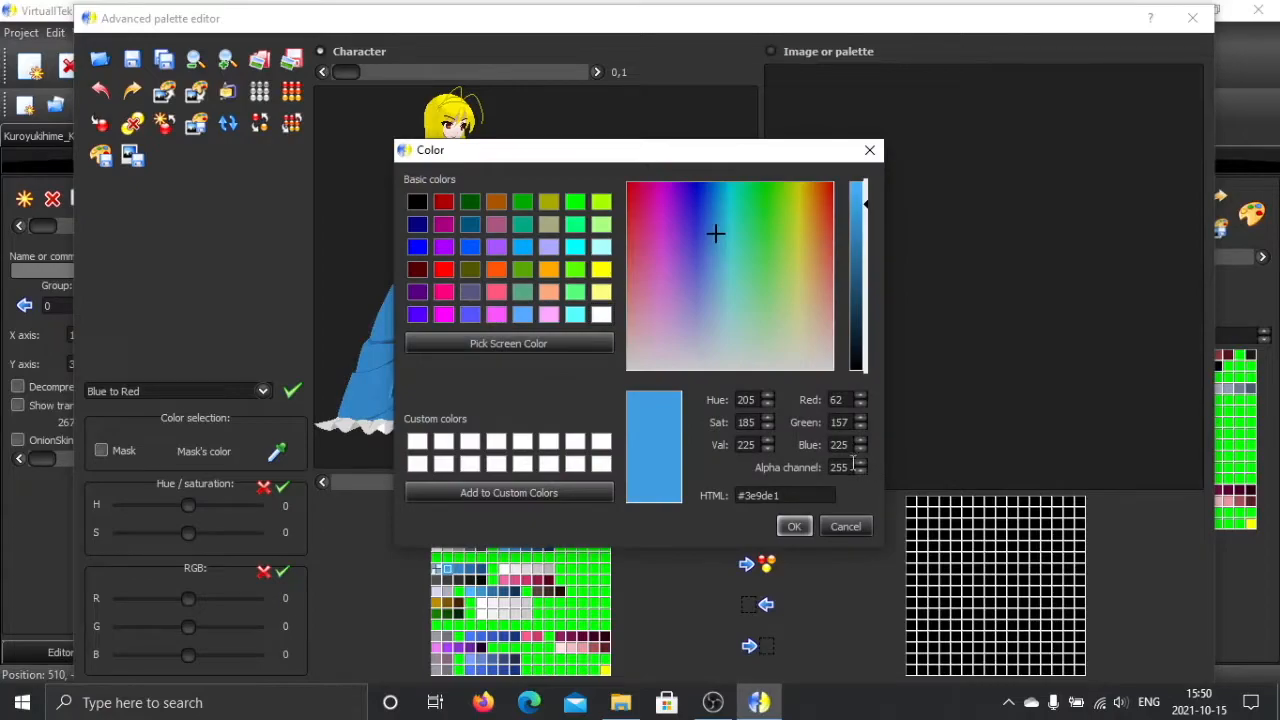
left_click(796, 525)
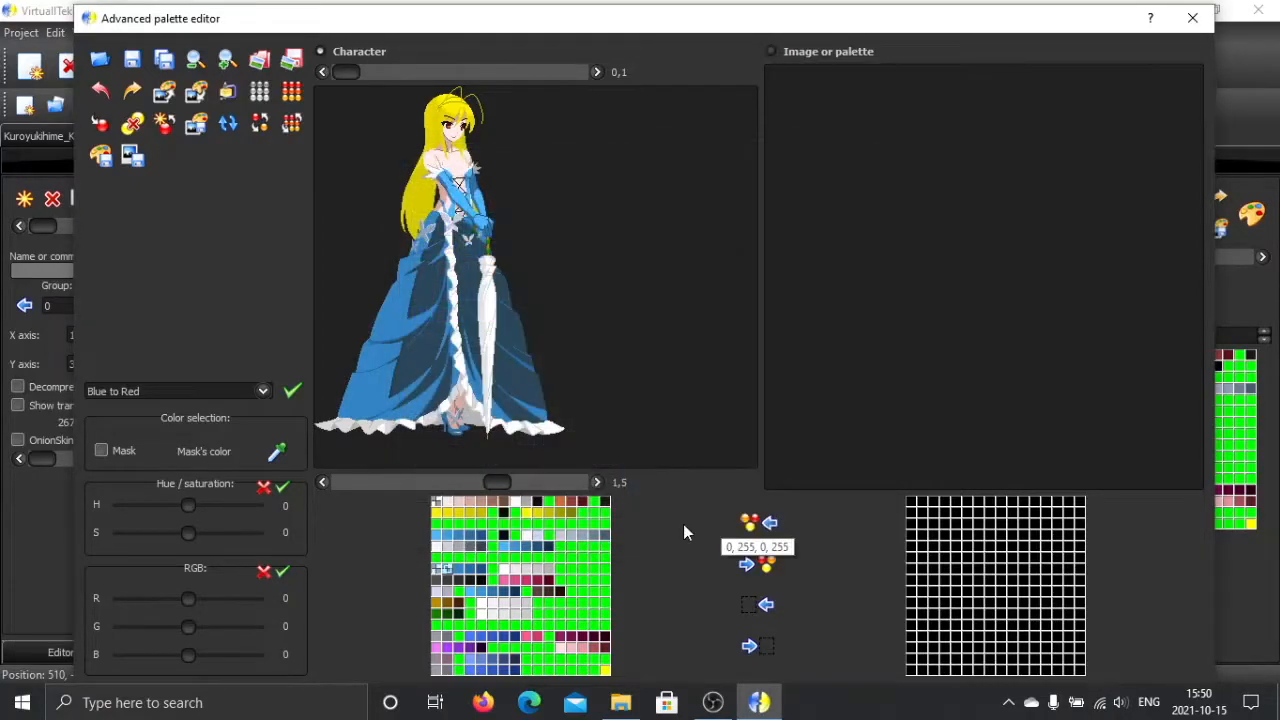
double_click(458, 568)
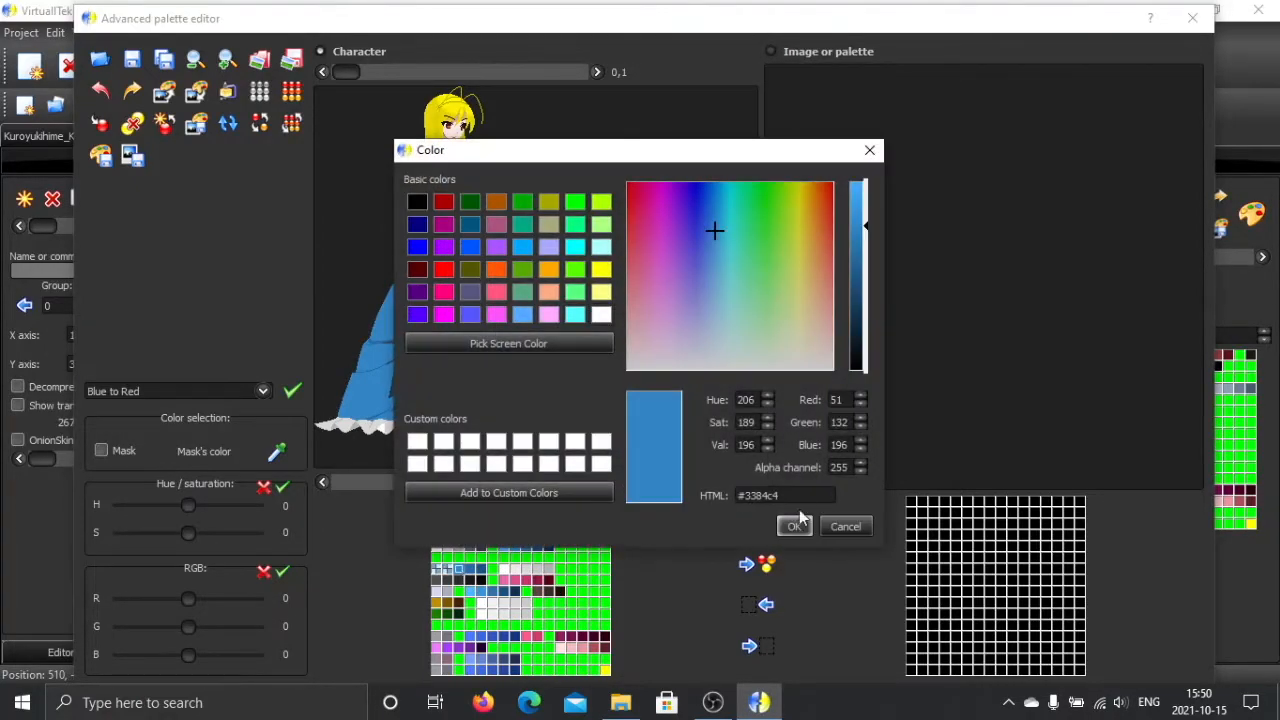
left_click(797, 525)
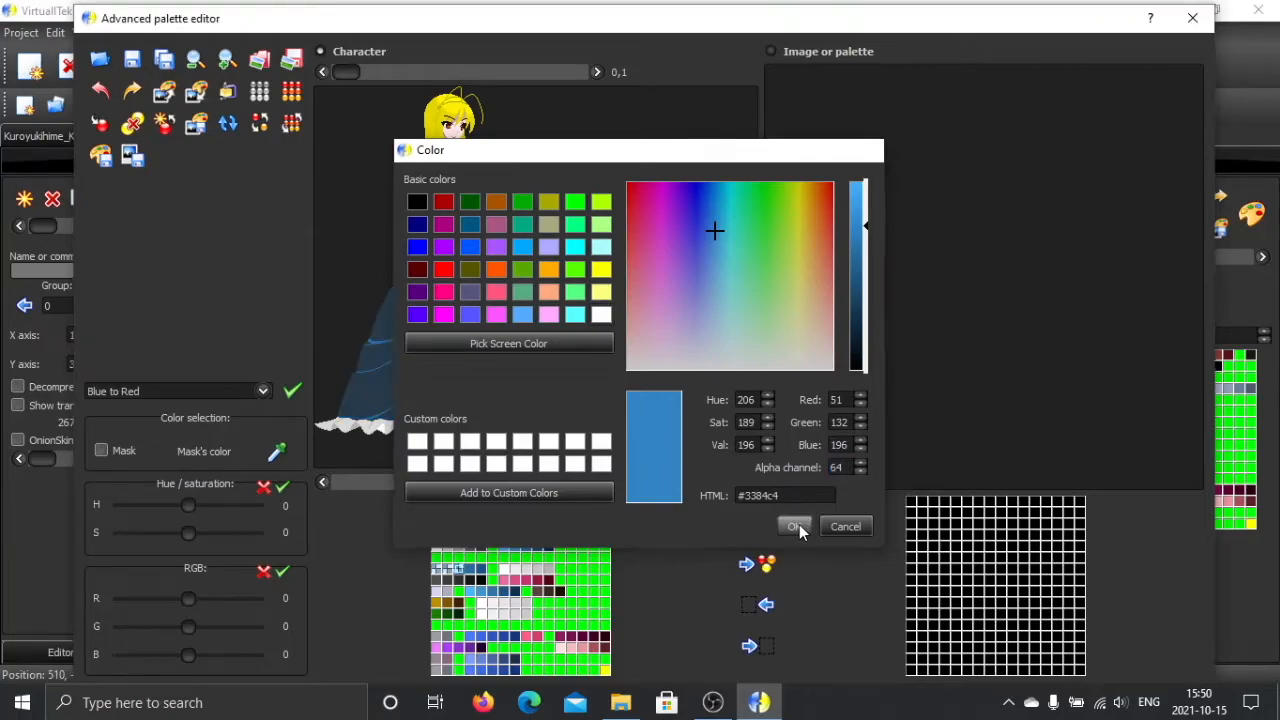
double_click(466, 575)
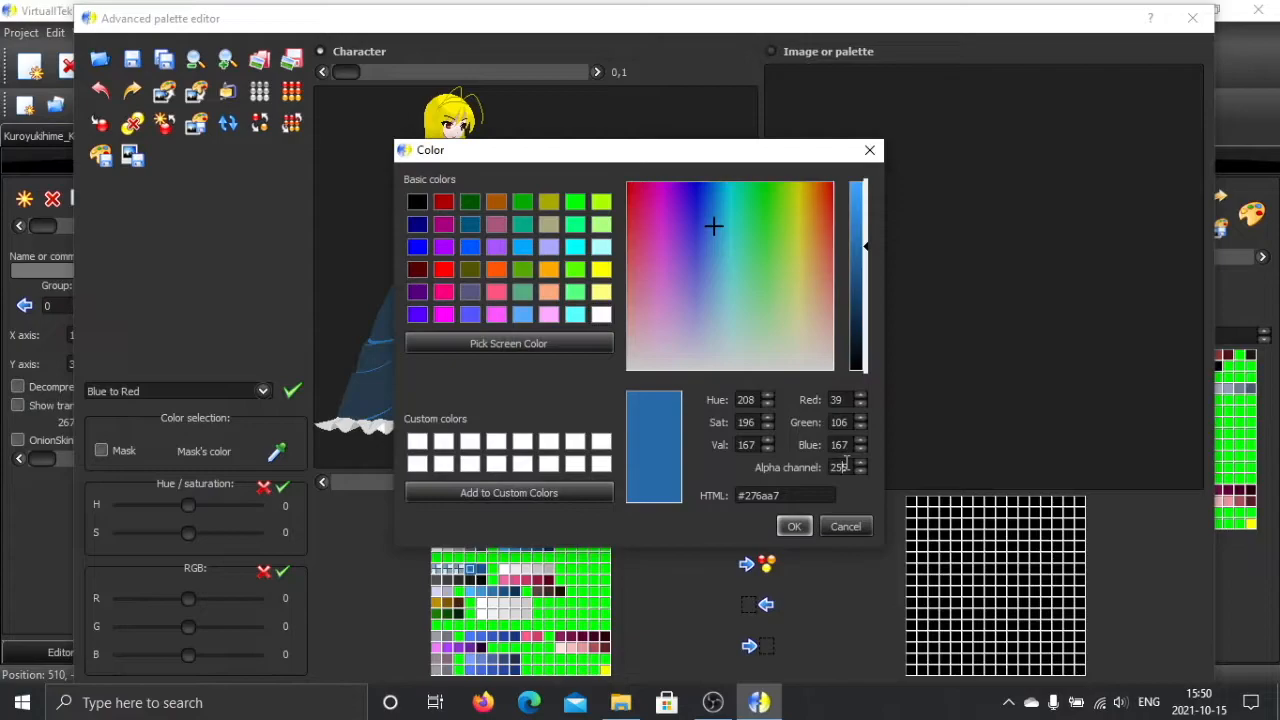
left_click(794, 526)
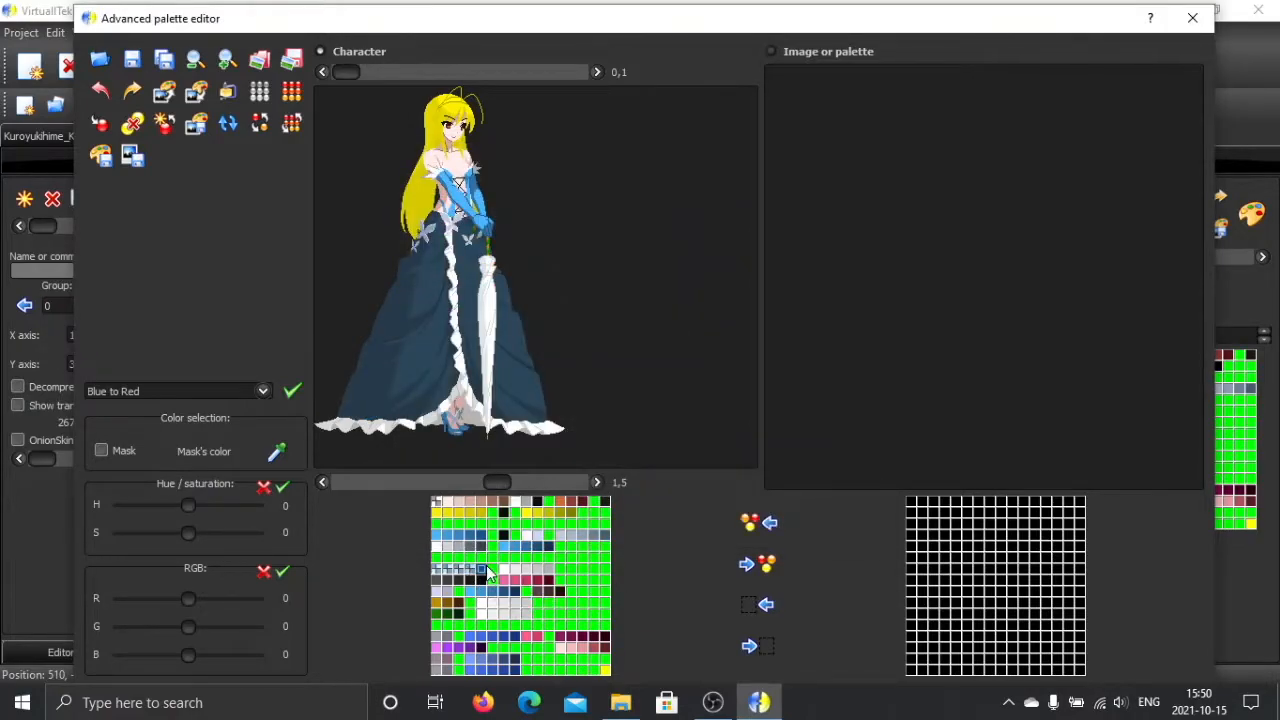
Make the last dress swatch semi-transparent and commit the blues to the current palette
double_click(486, 572)
double_click(840, 466)
type("64")
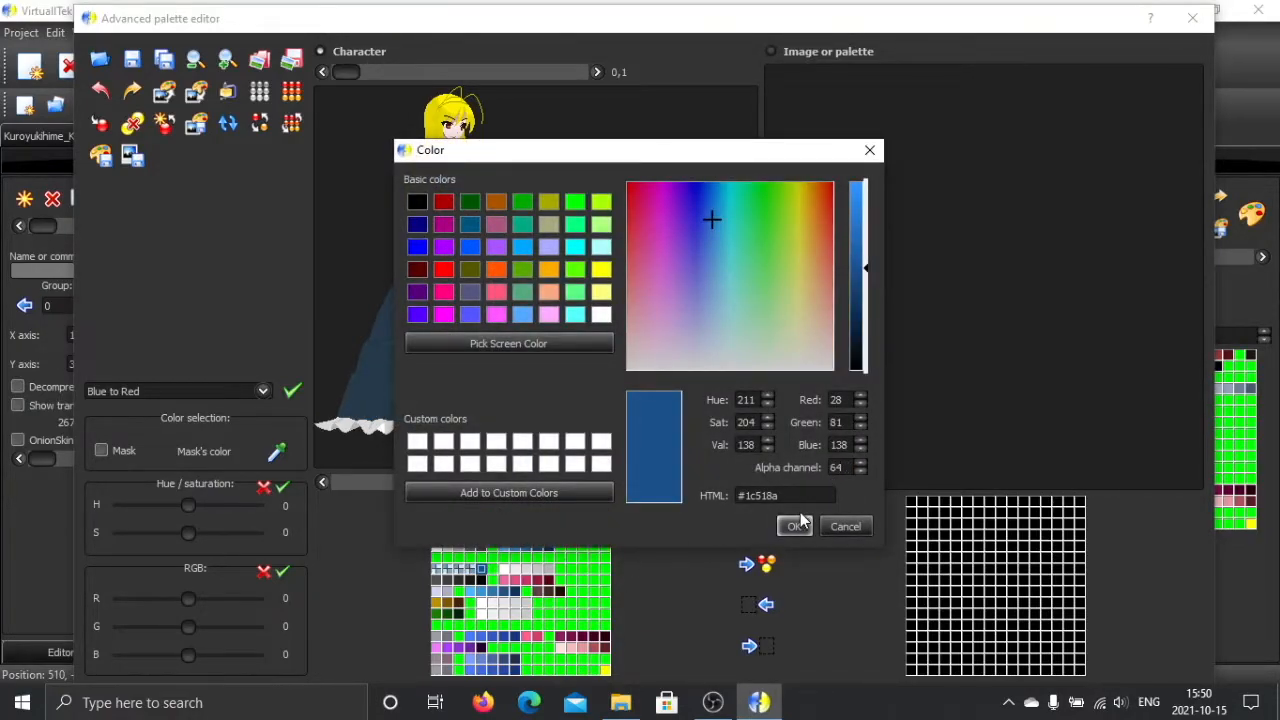
left_click(794, 526)
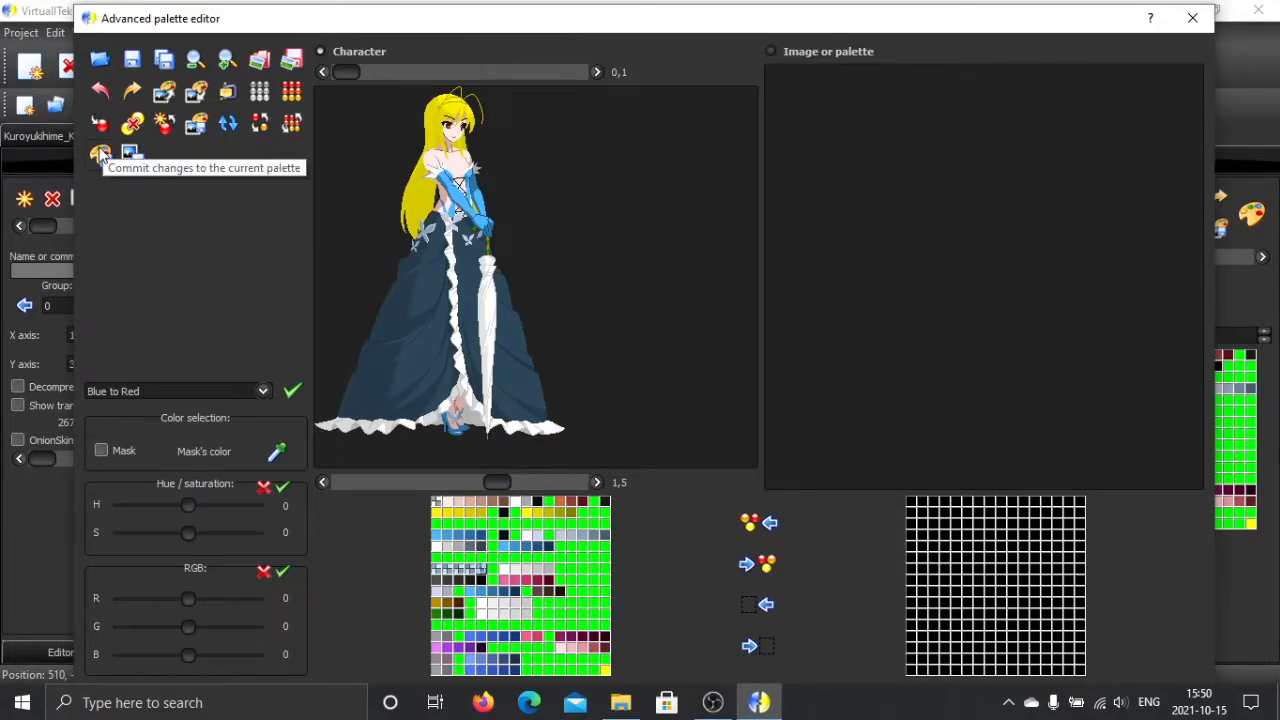
left_click(101, 154)
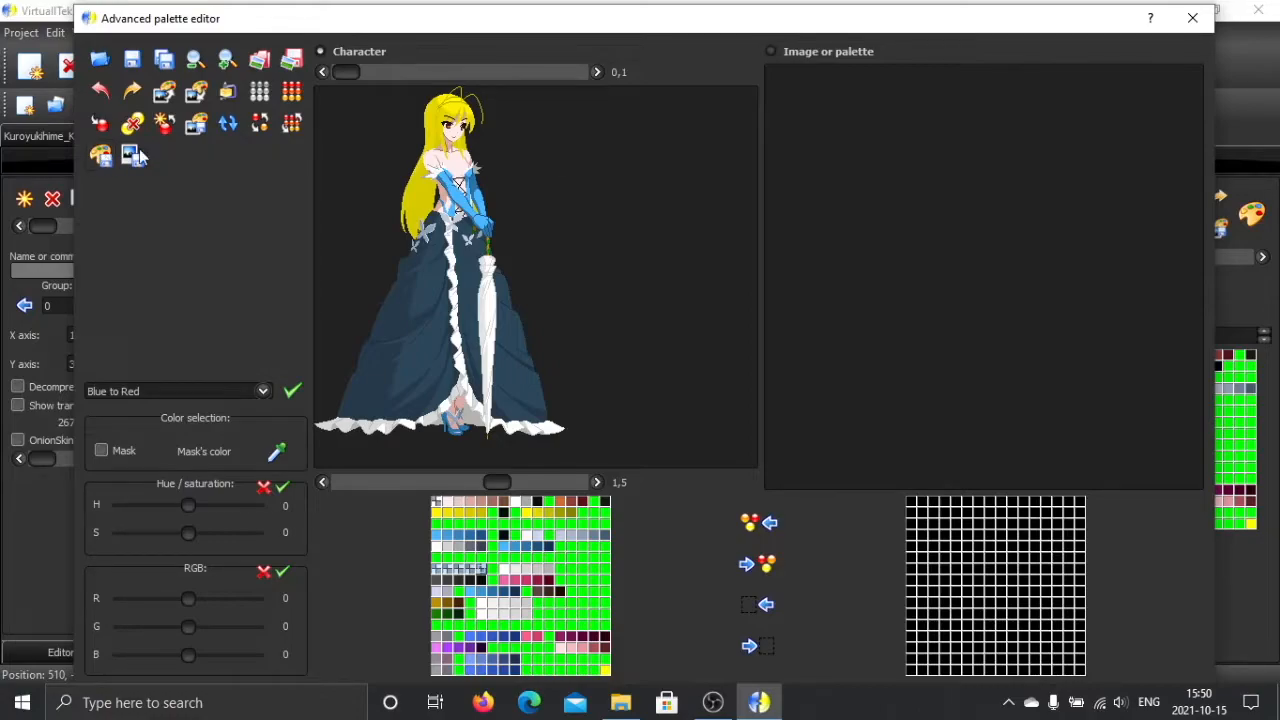
Close the palette editor, save the character file and step to palette 184's translucent blue dress
left_click(1192, 17)
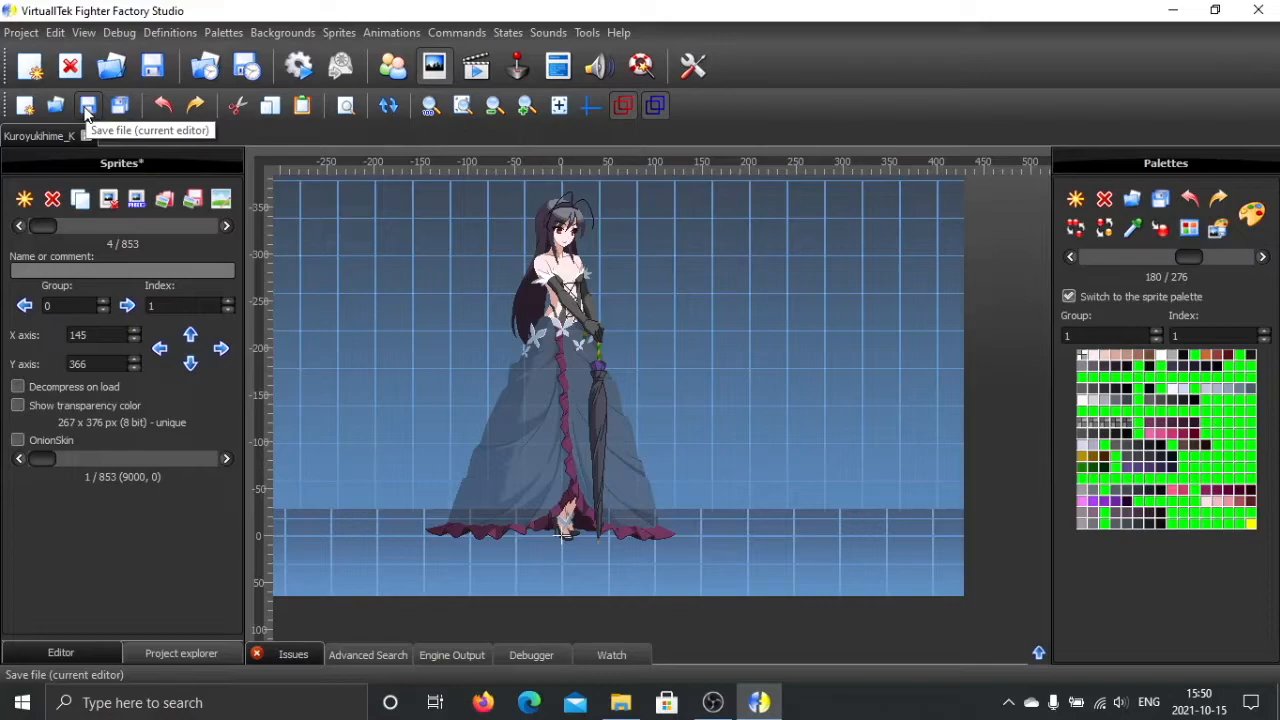
left_click(87, 107)
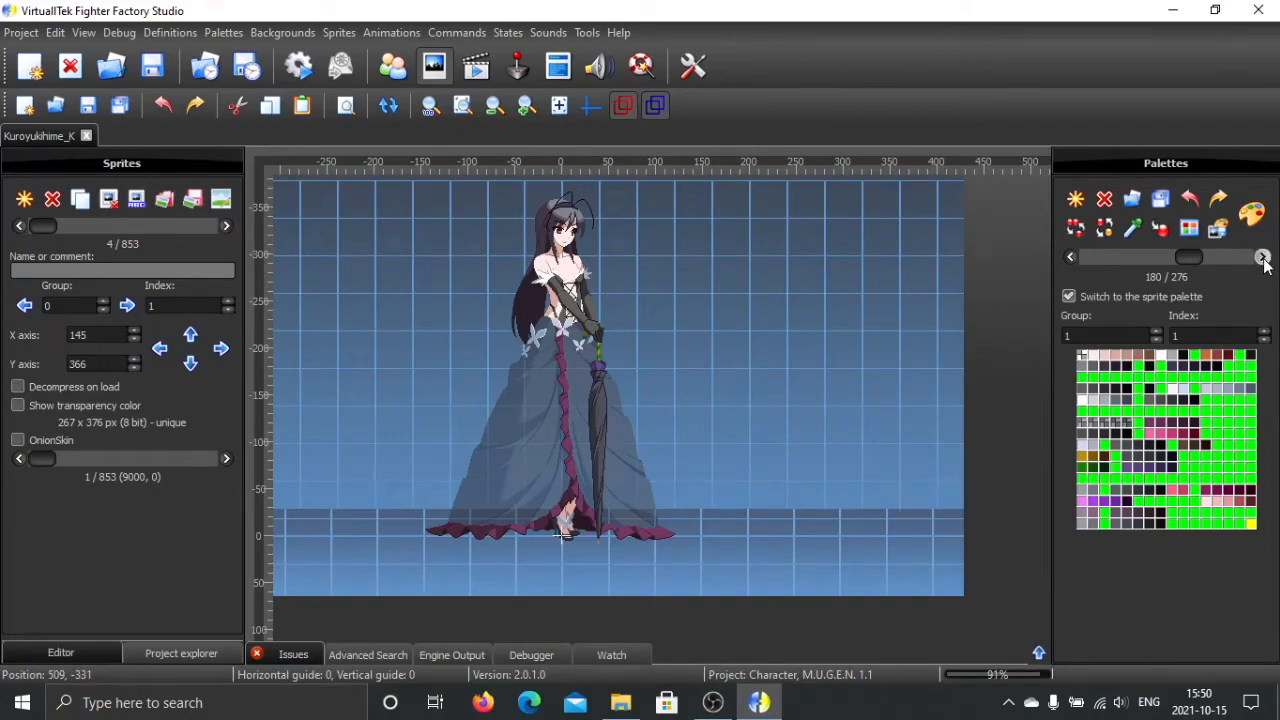
left_click(1263, 257)
left_click(1263, 257)
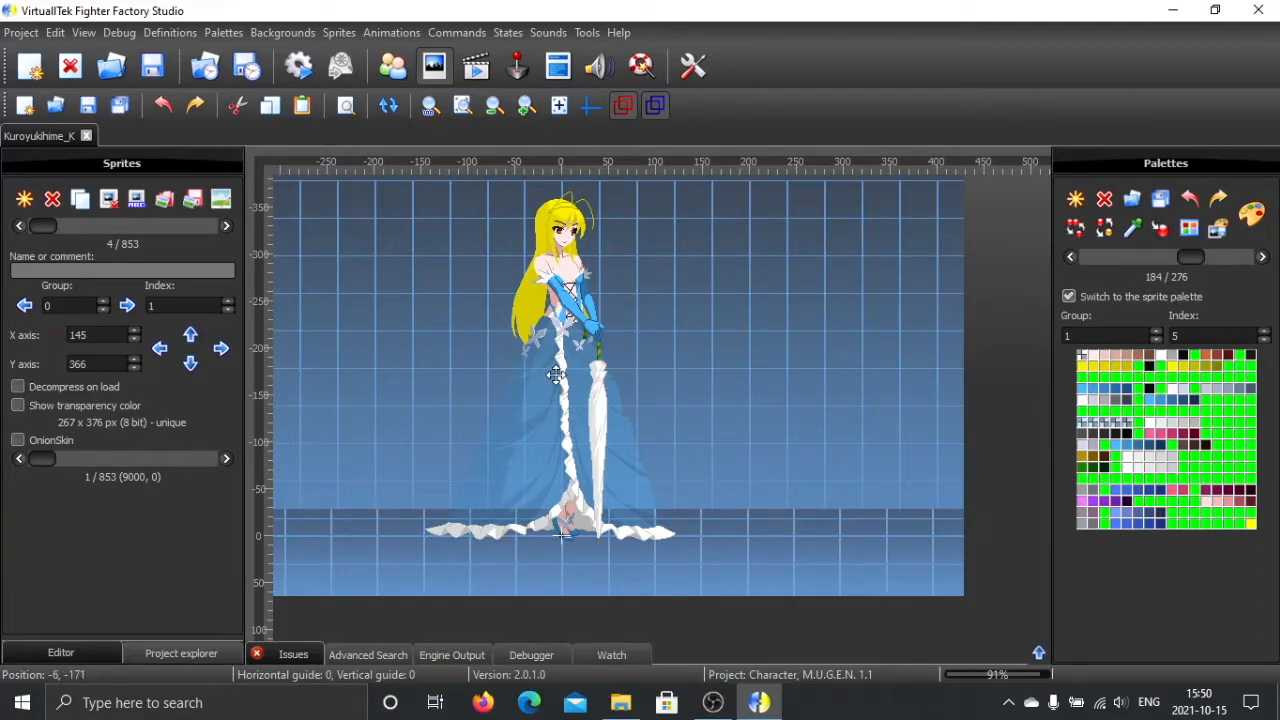
Launch MUGEN 1.1 from Windows search so its game window opens
left_click(330, 702)
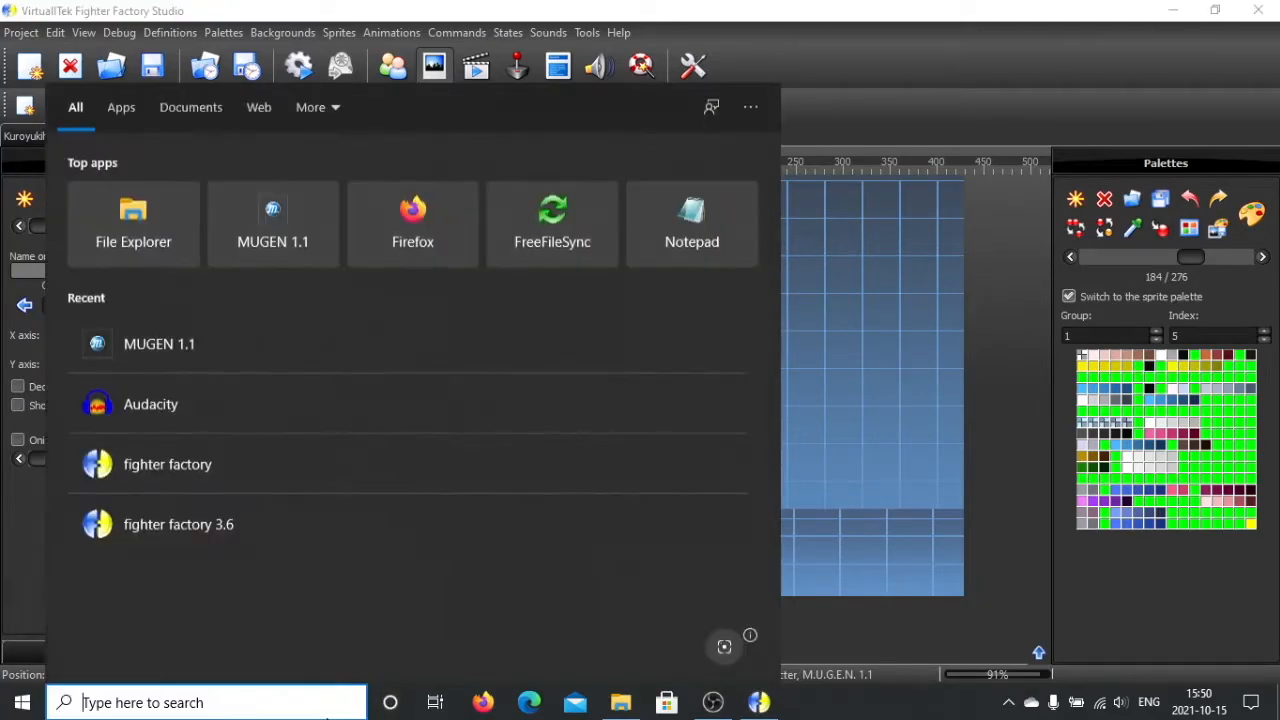
type("mugen")
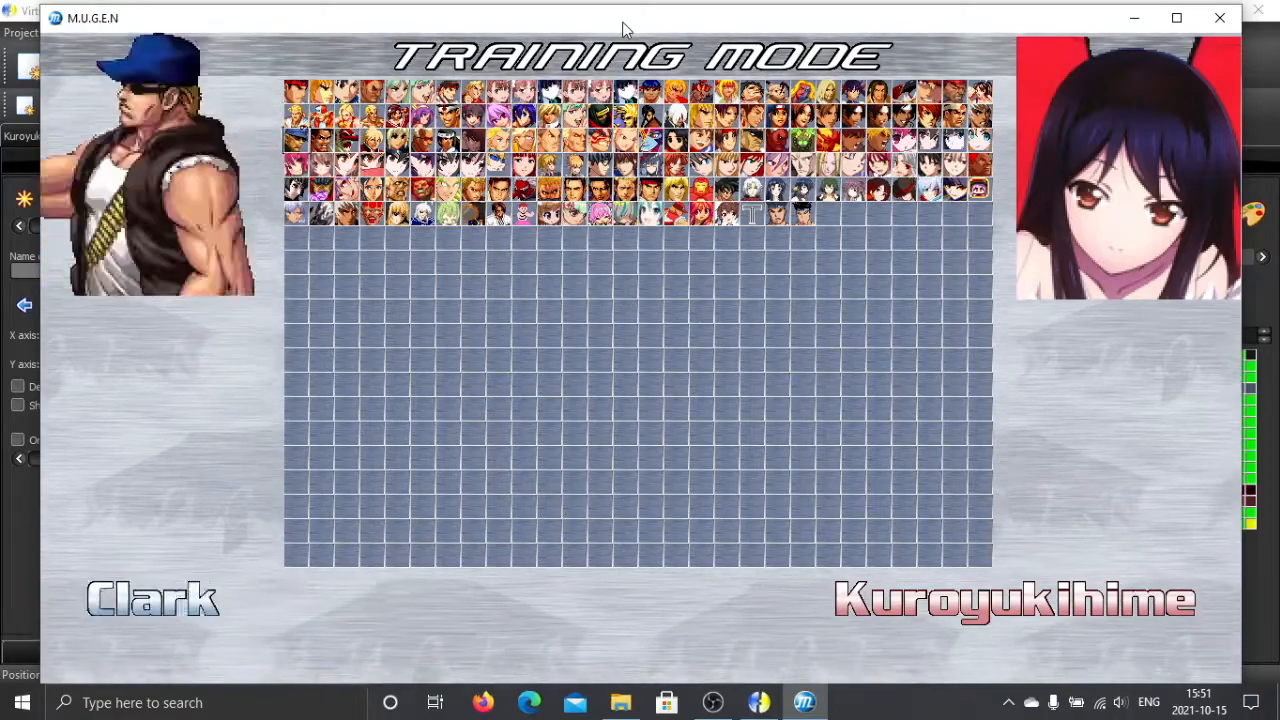
Pick Kuroyukihime for both sides and start the match on Training Room 720
key("Return")
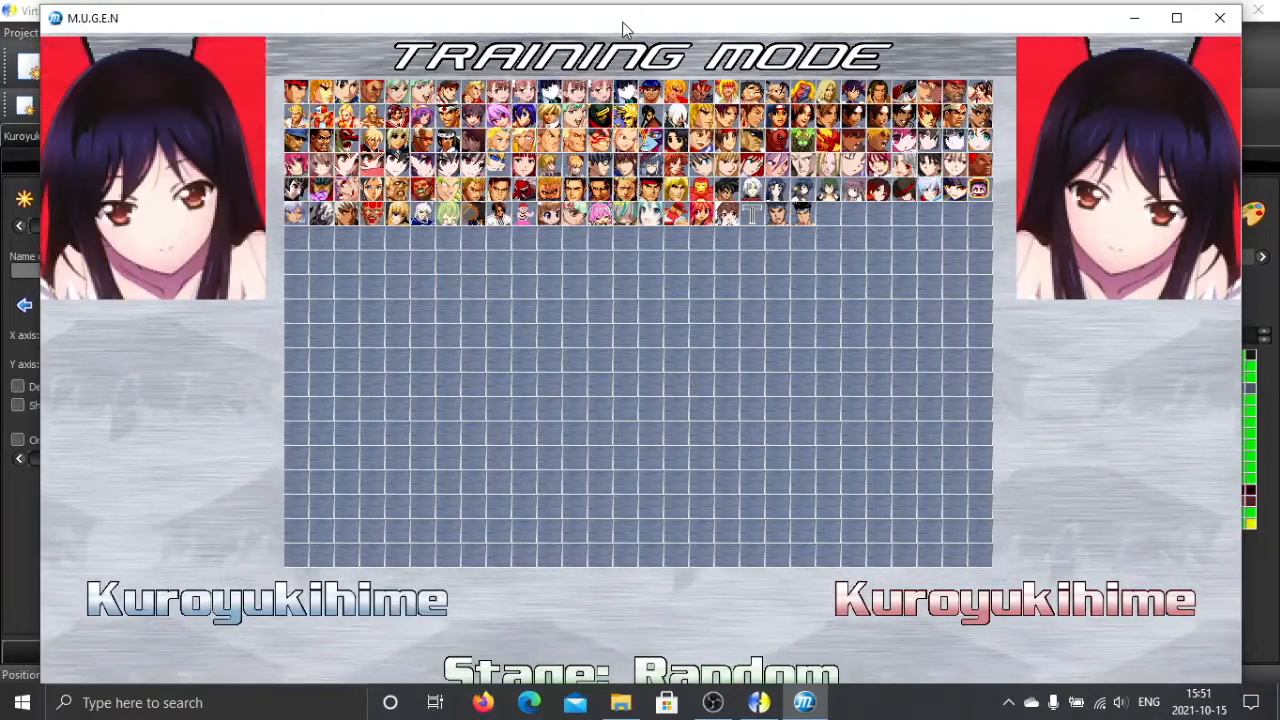
key("Left")
key("Left")
key("Return")
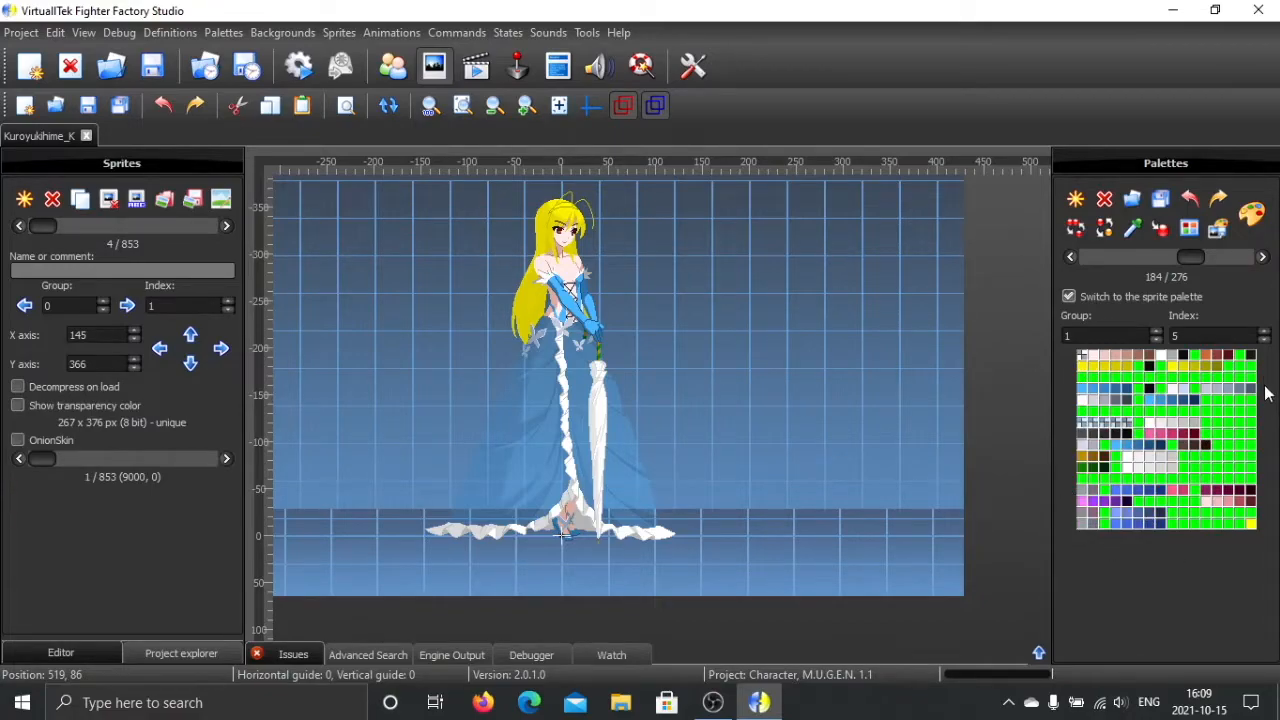
From the advanced palette editor, save the current palette as PAL.act in Downloads
left_click(1252, 213)
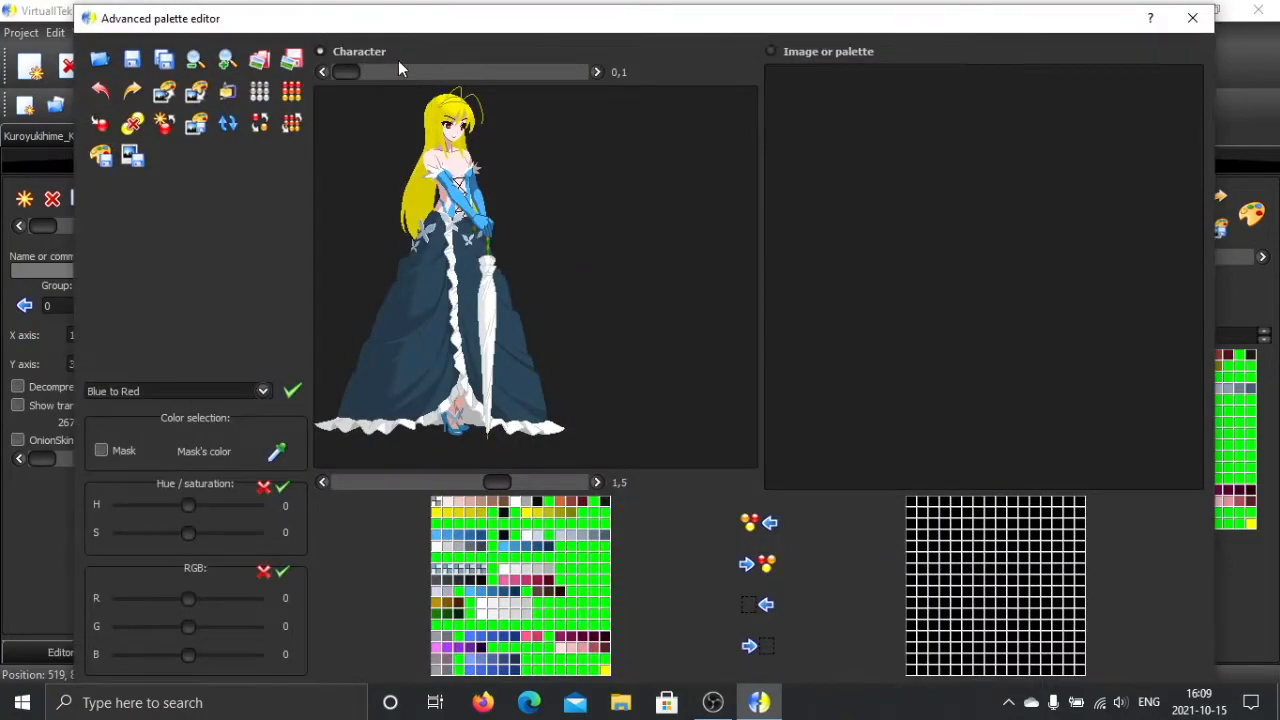
left_click_drag(389, 20, 509, 22)
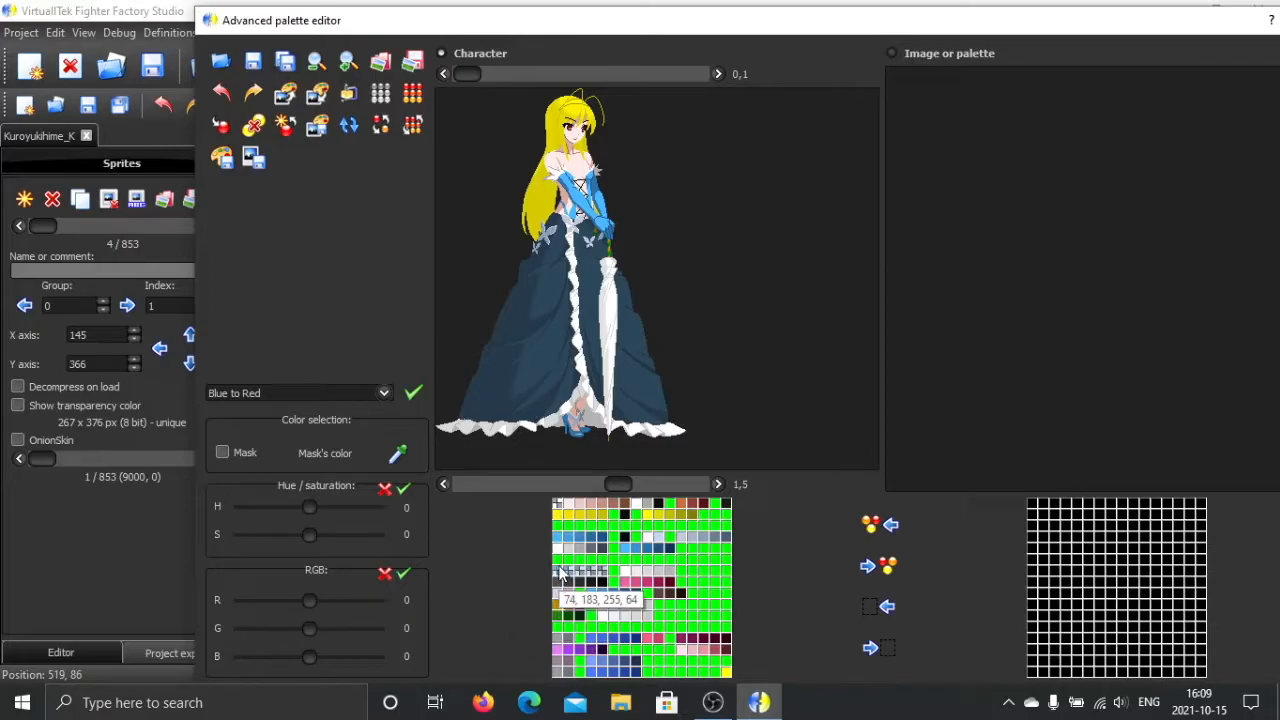
mouse_move(576, 578)
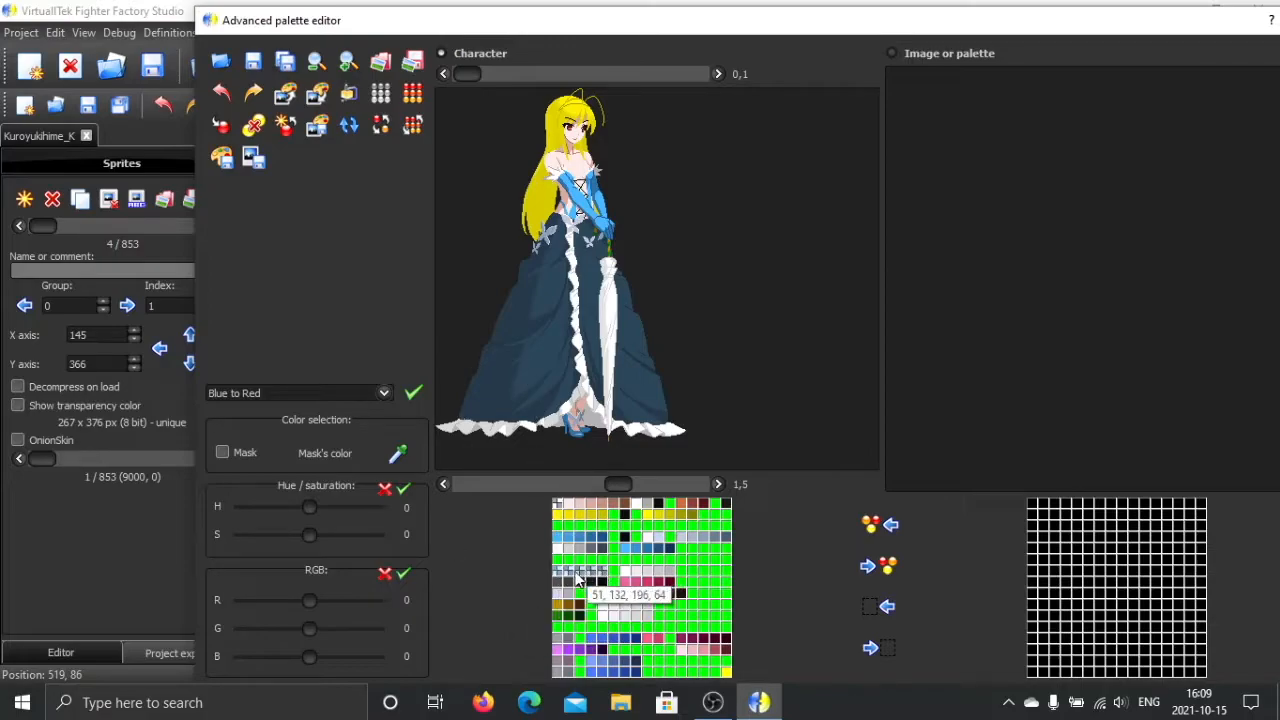
left_click(253, 62)
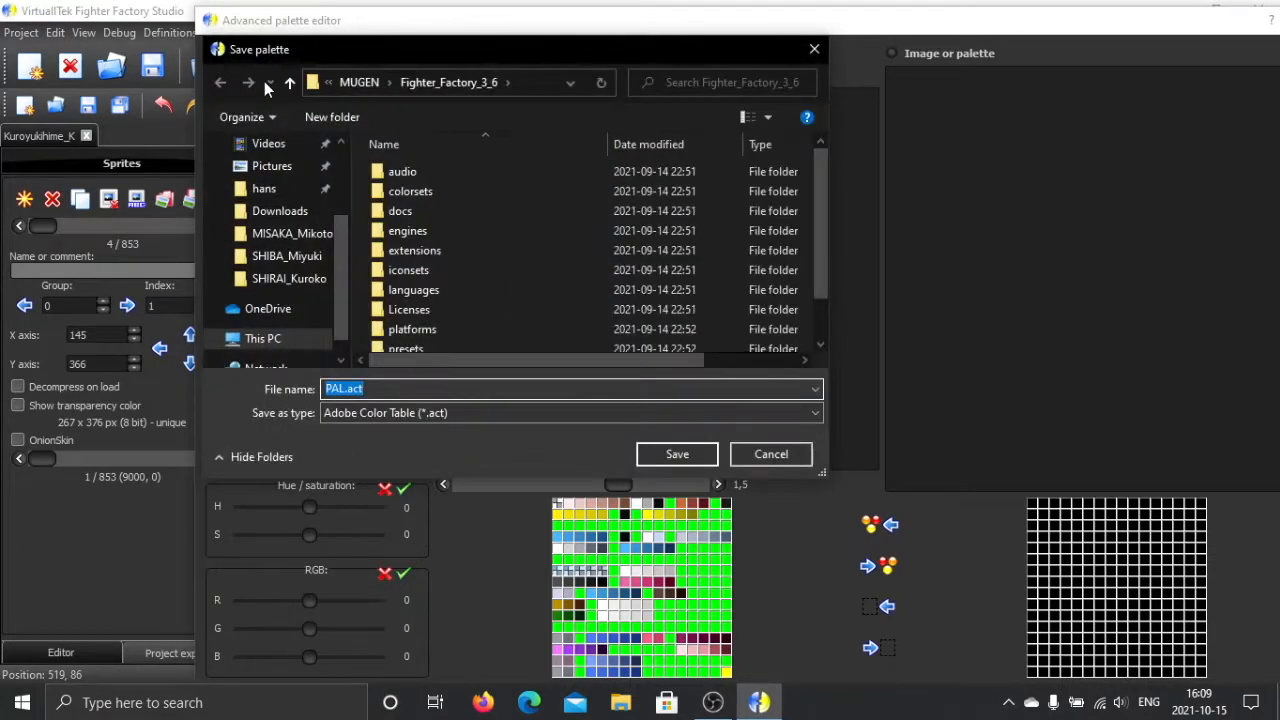
scroll(338, 180, "up", 2)
left_click(300, 204)
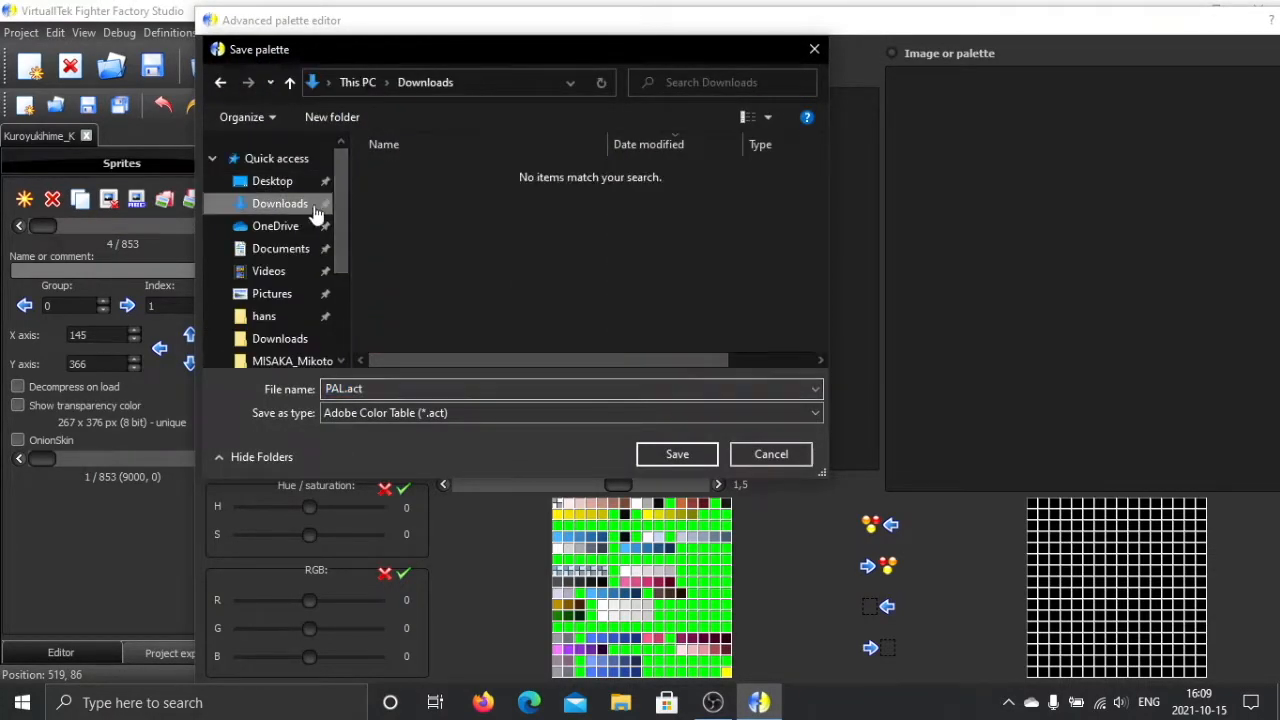
double_click(416, 398)
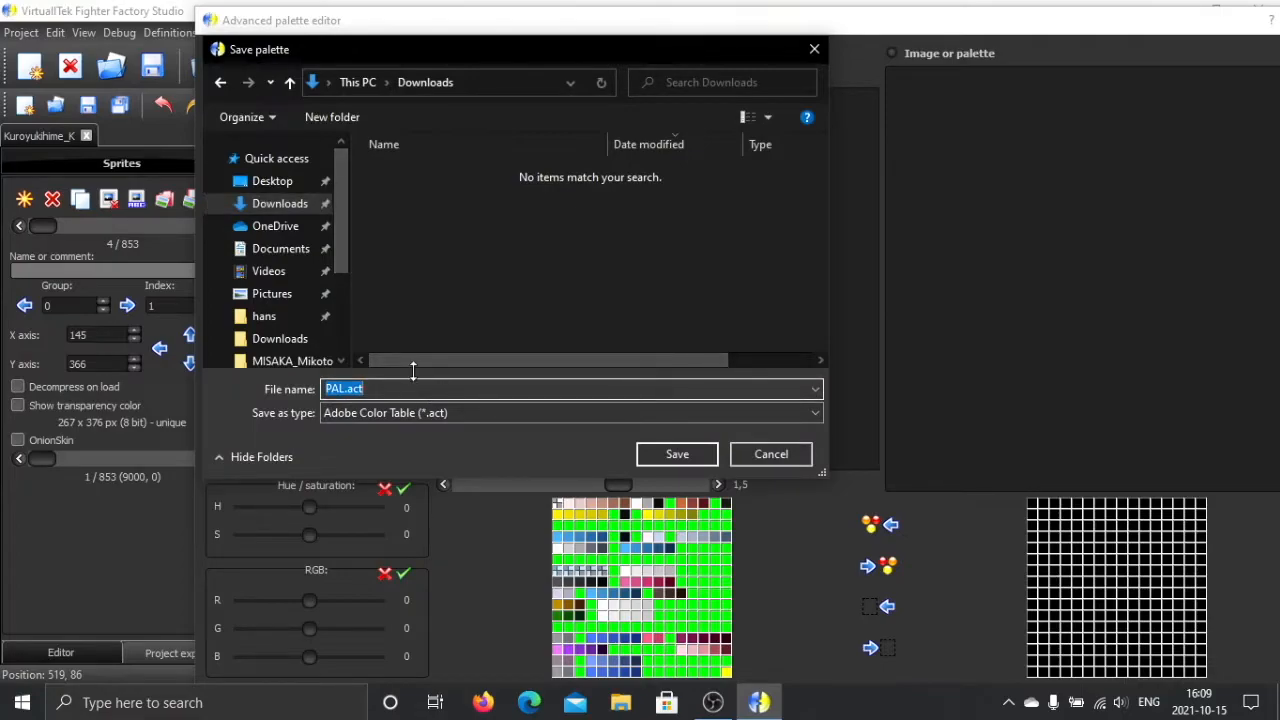
left_click(366, 389)
left_click(659, 459)
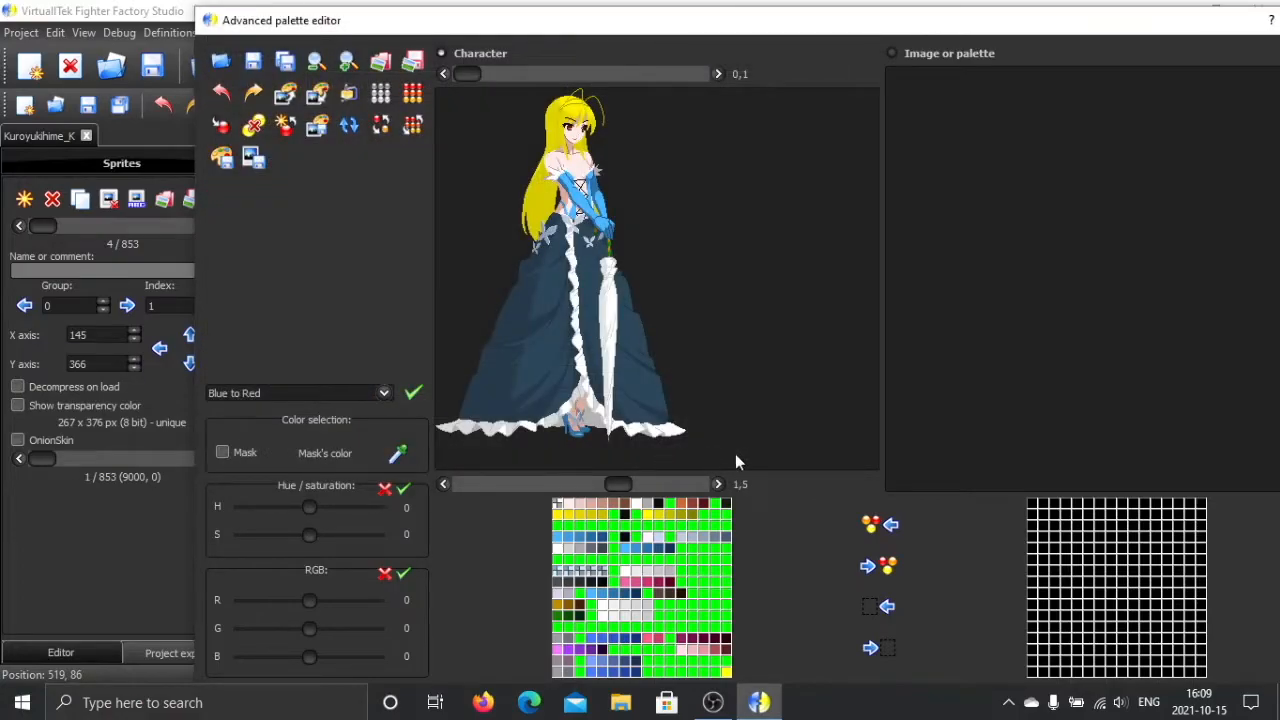
Reload PAL.act into the editor, then close the palette editor
left_click(221, 62)
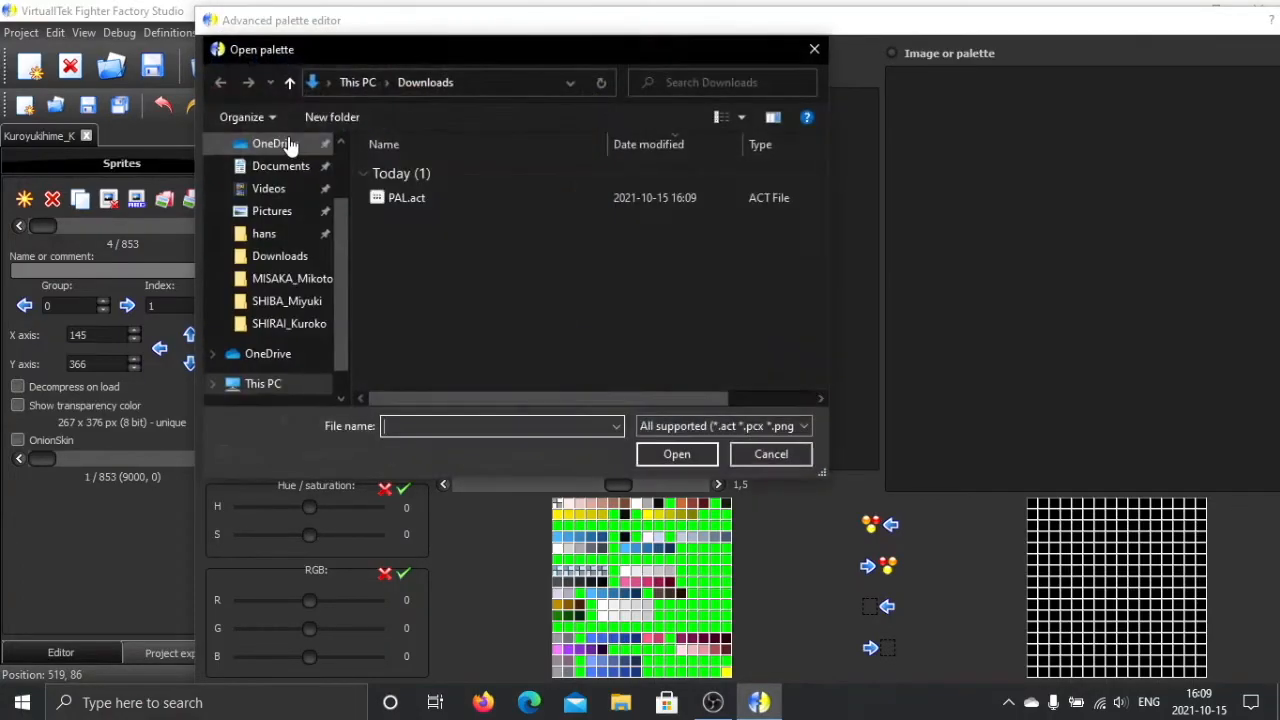
double_click(407, 202)
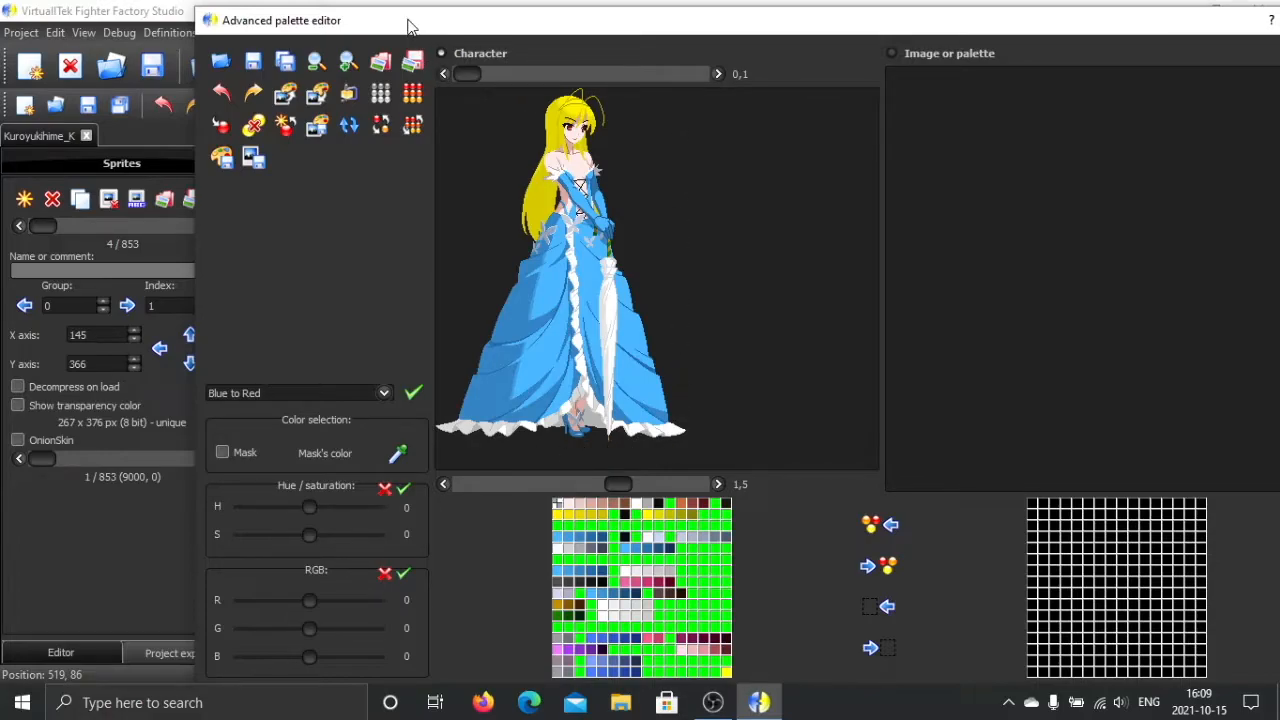
left_click_drag(407, 25, 346, 25)
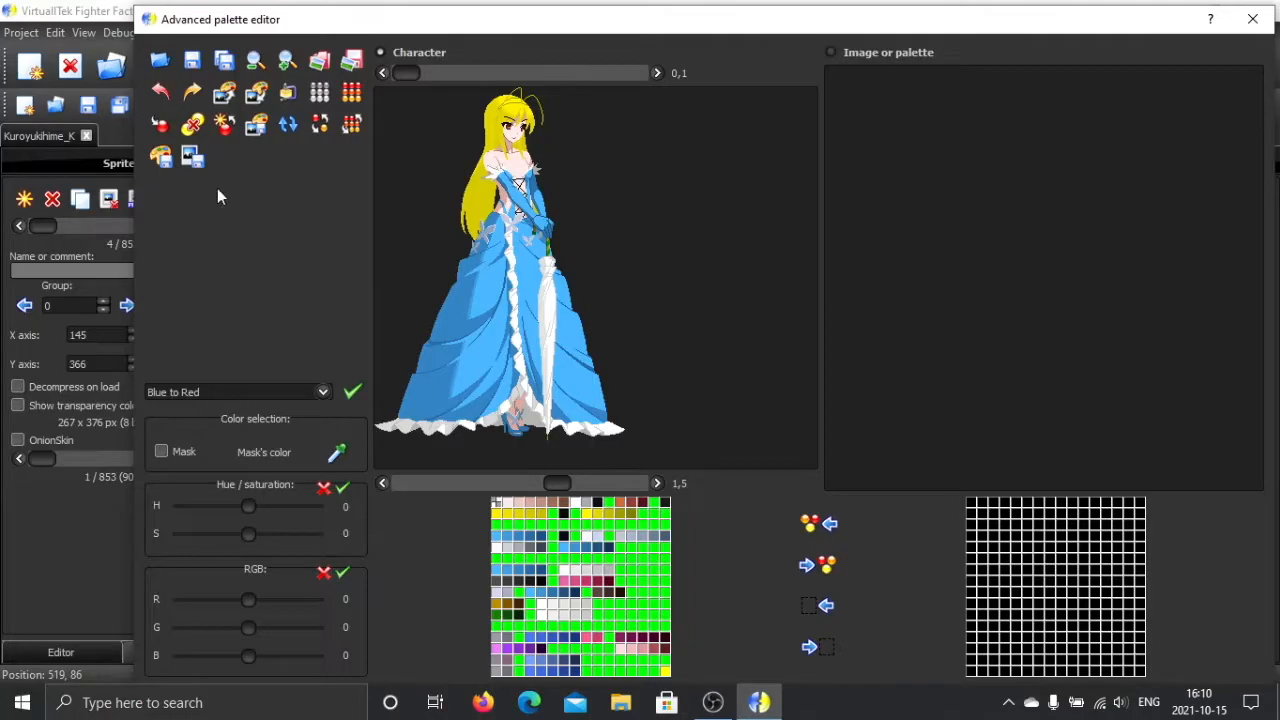
left_click(1252, 19)
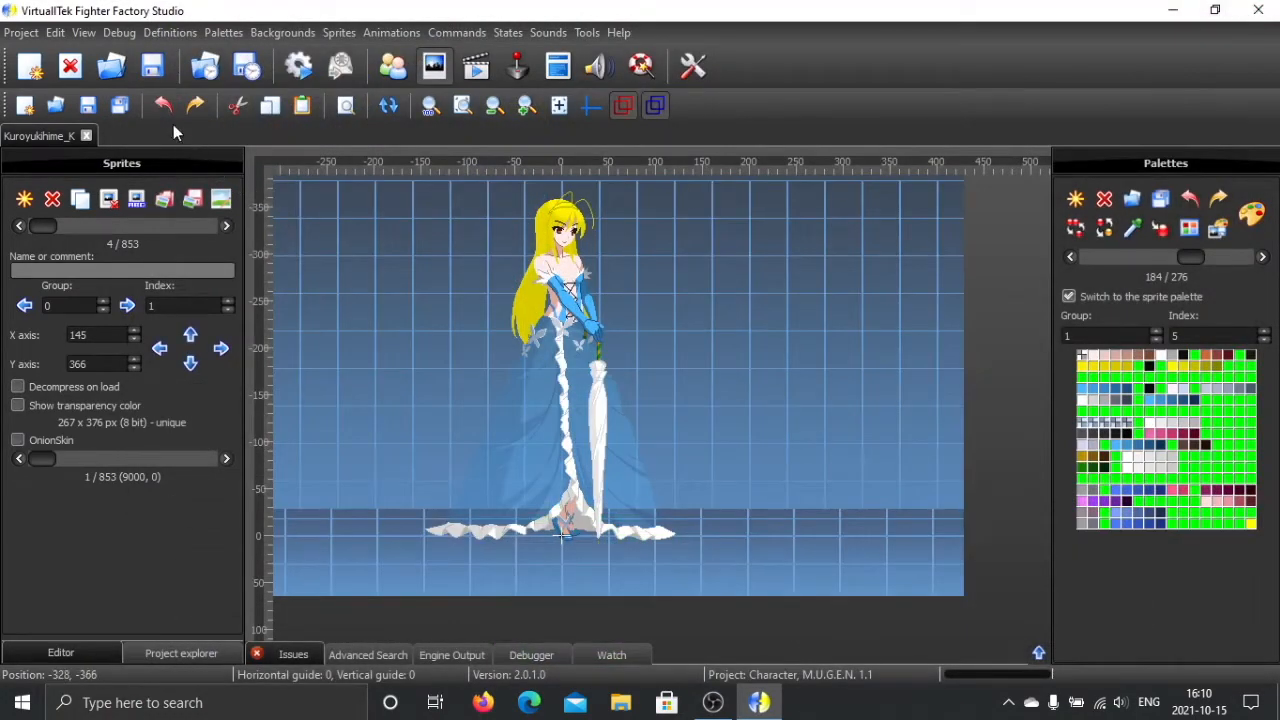
Export the palette as a PNG image named PAL_05 into Downloads
left_click(1250, 215)
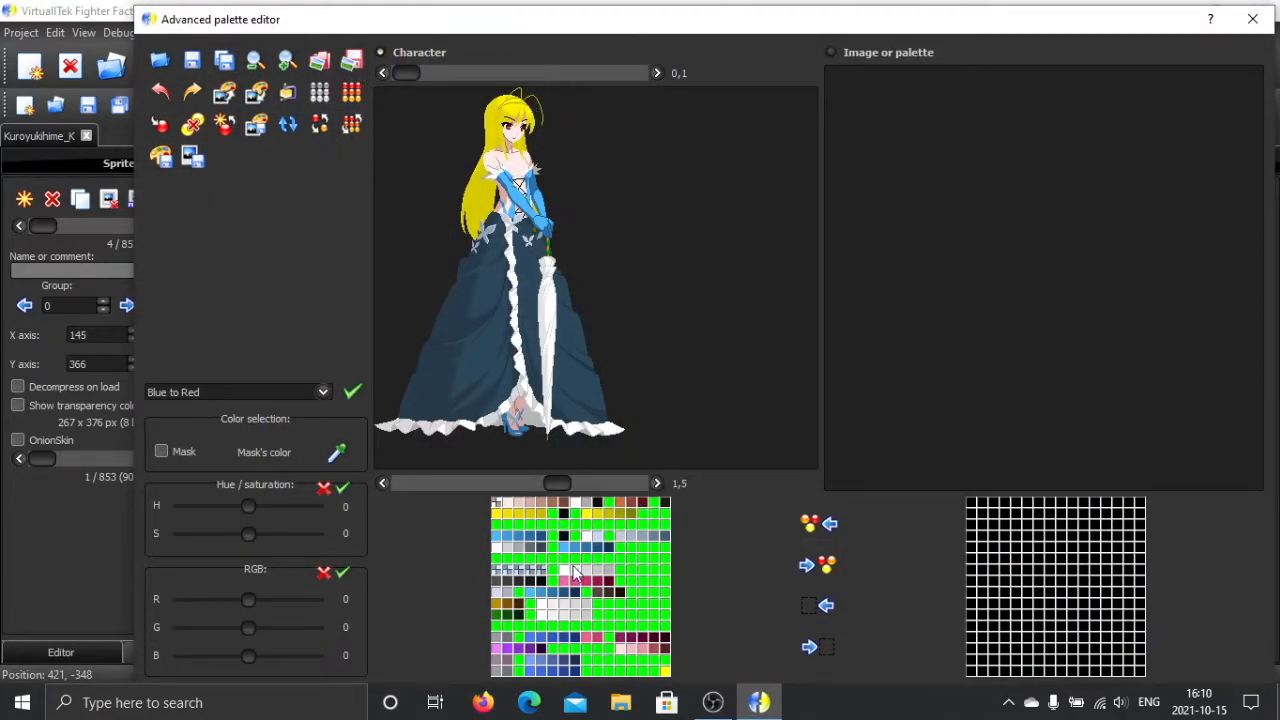
mouse_move(352, 62)
left_click(353, 63)
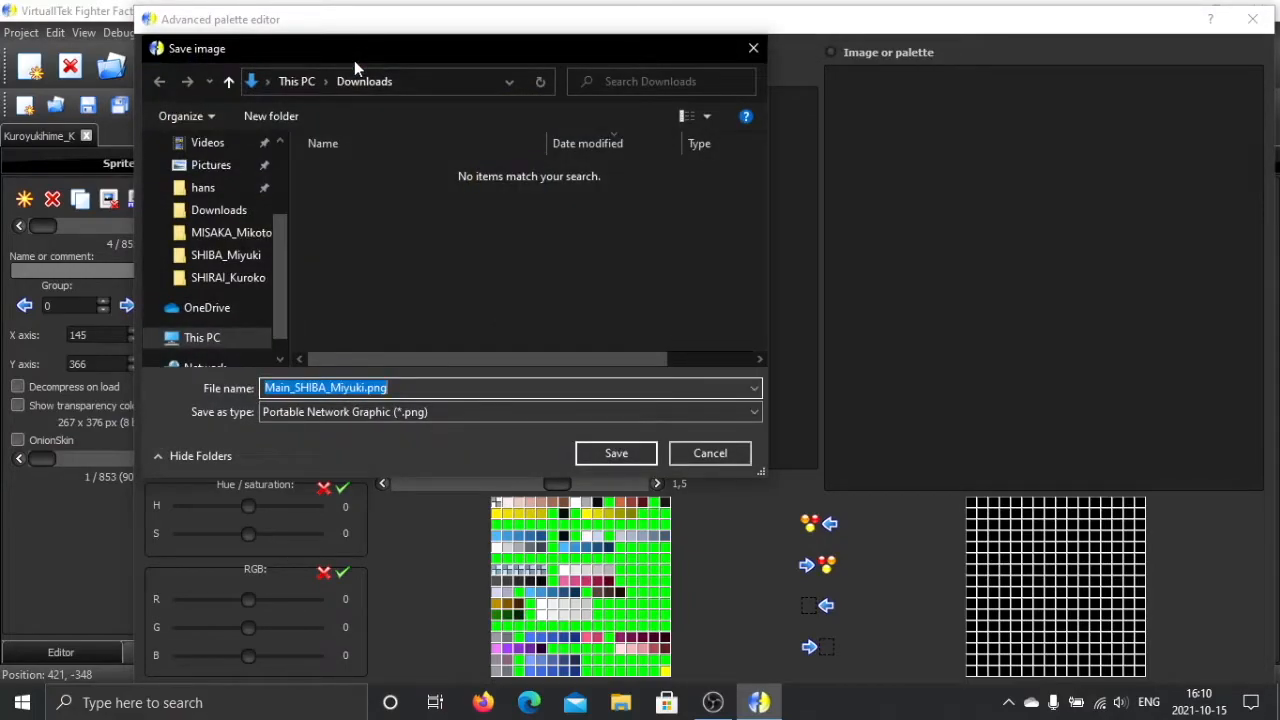
scroll(279, 183, "up", 5)
left_click(235, 203)
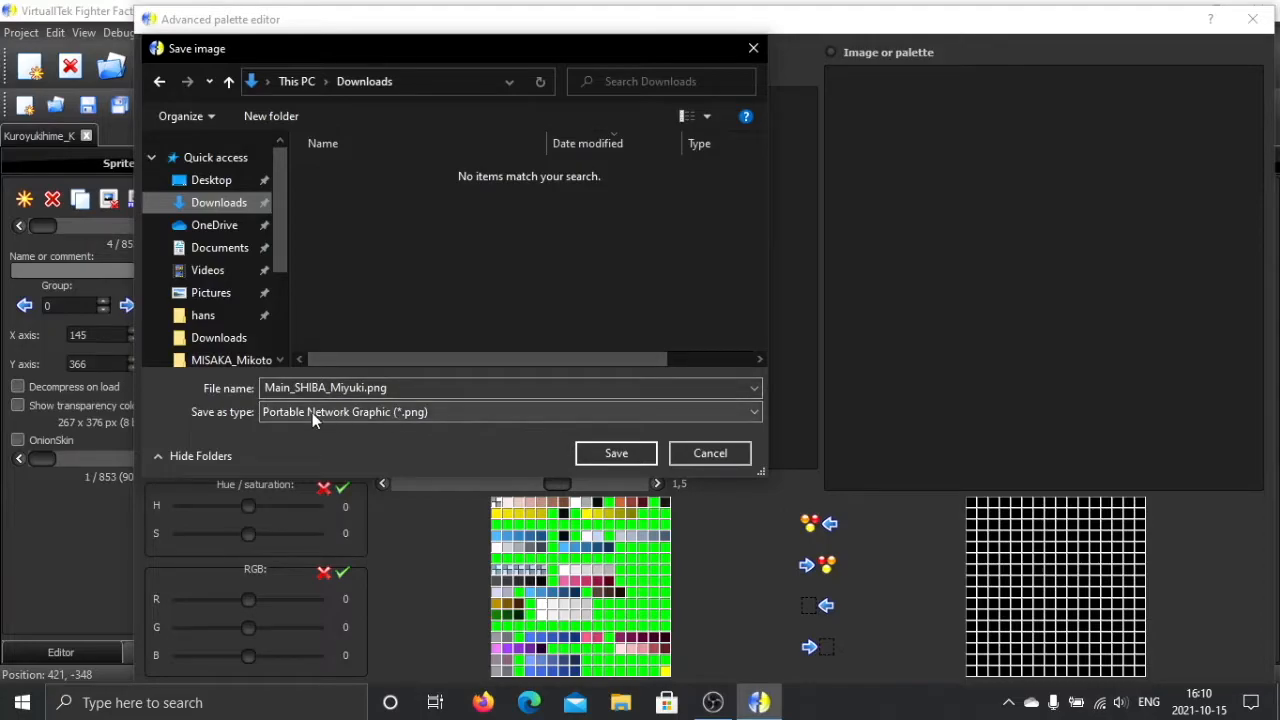
left_click(420, 418)
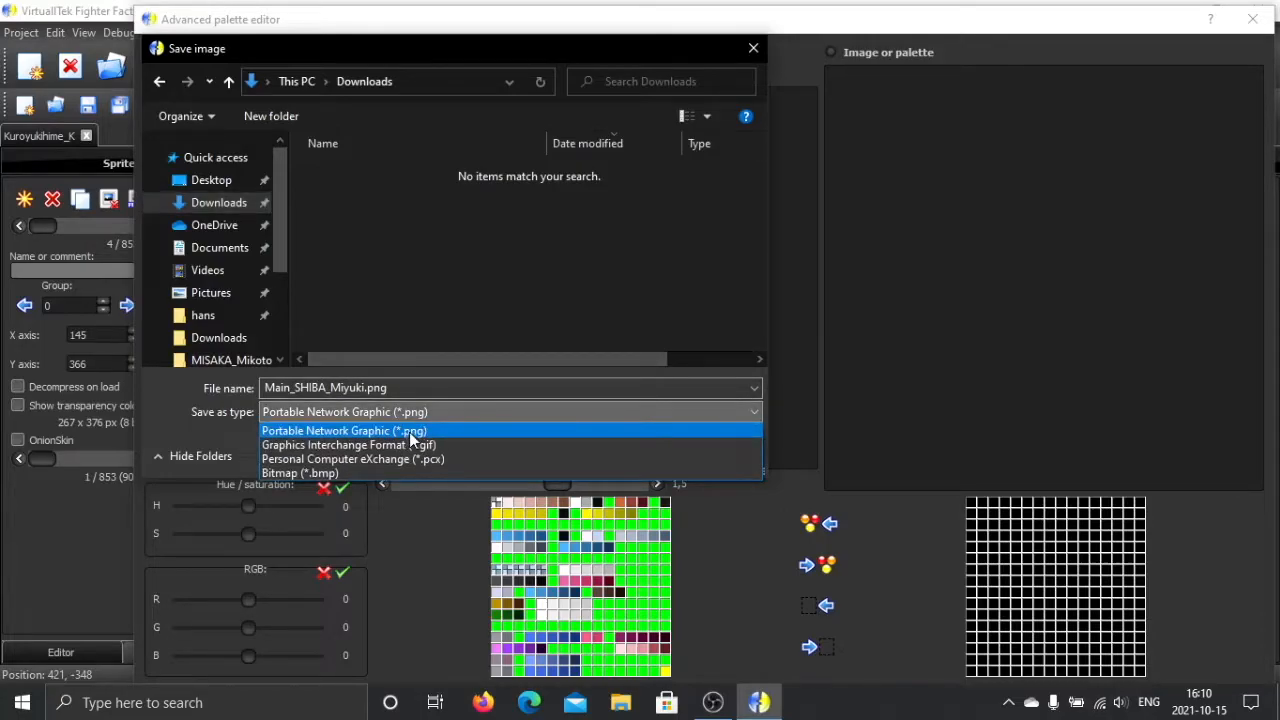
left_click(409, 432)
left_click(397, 390)
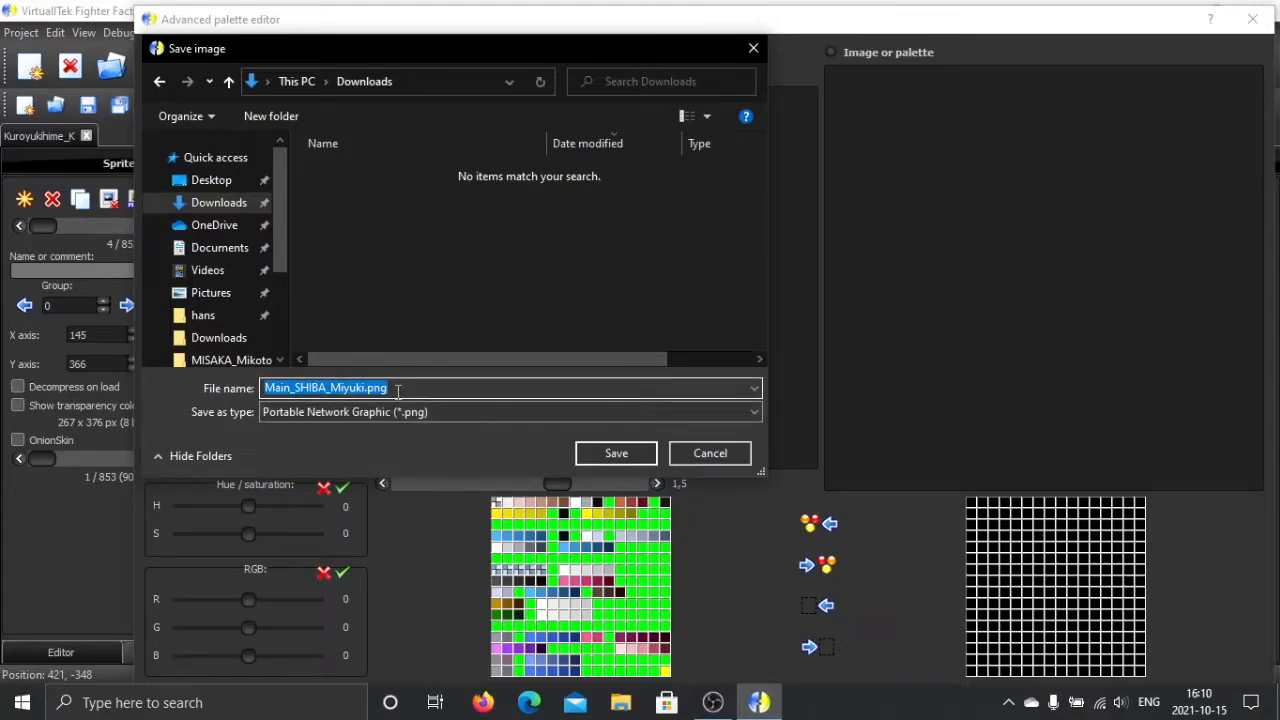
type("PAL_05")
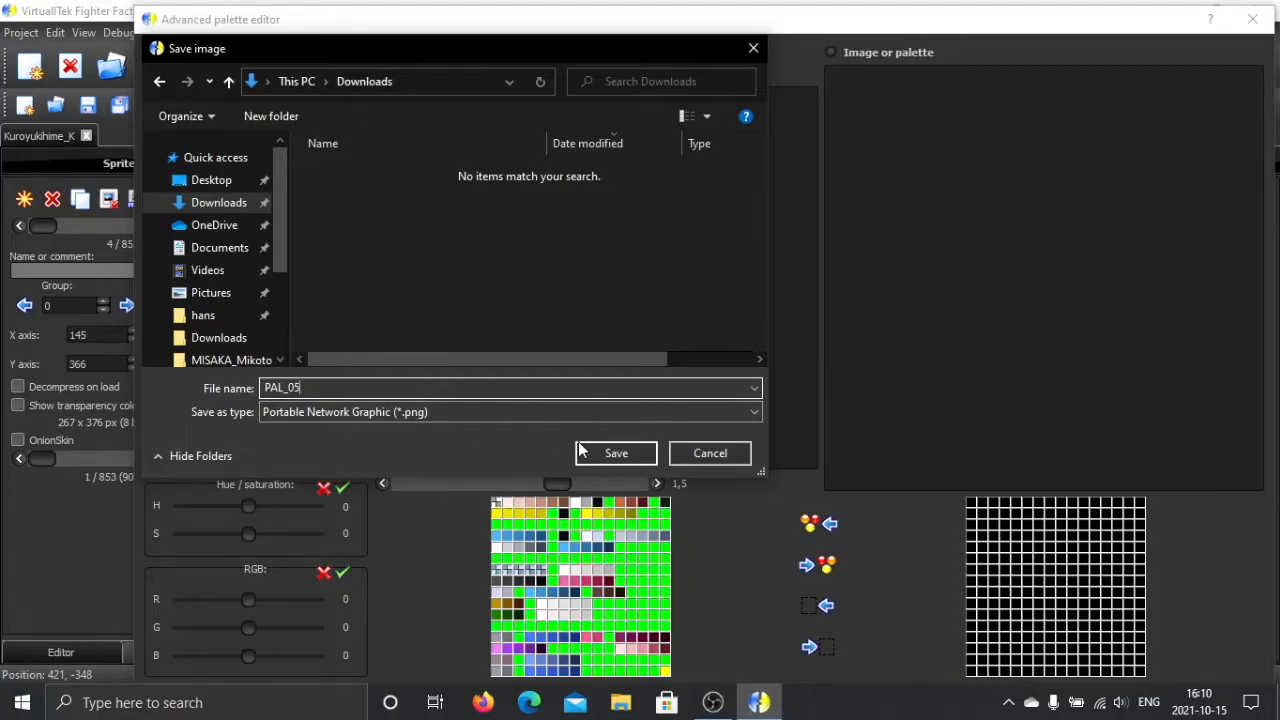
left_click(630, 453)
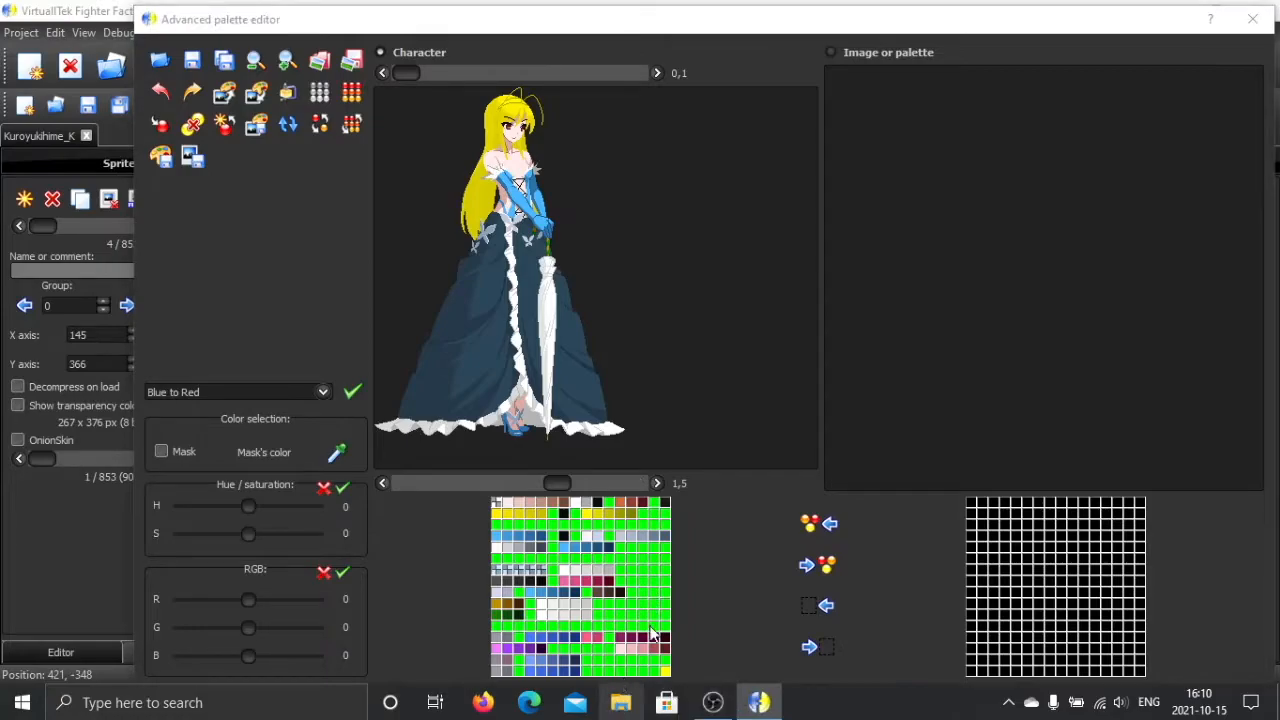
Show the Downloads folder in a File Explorer window
key("super+e")
left_click(545, 255)
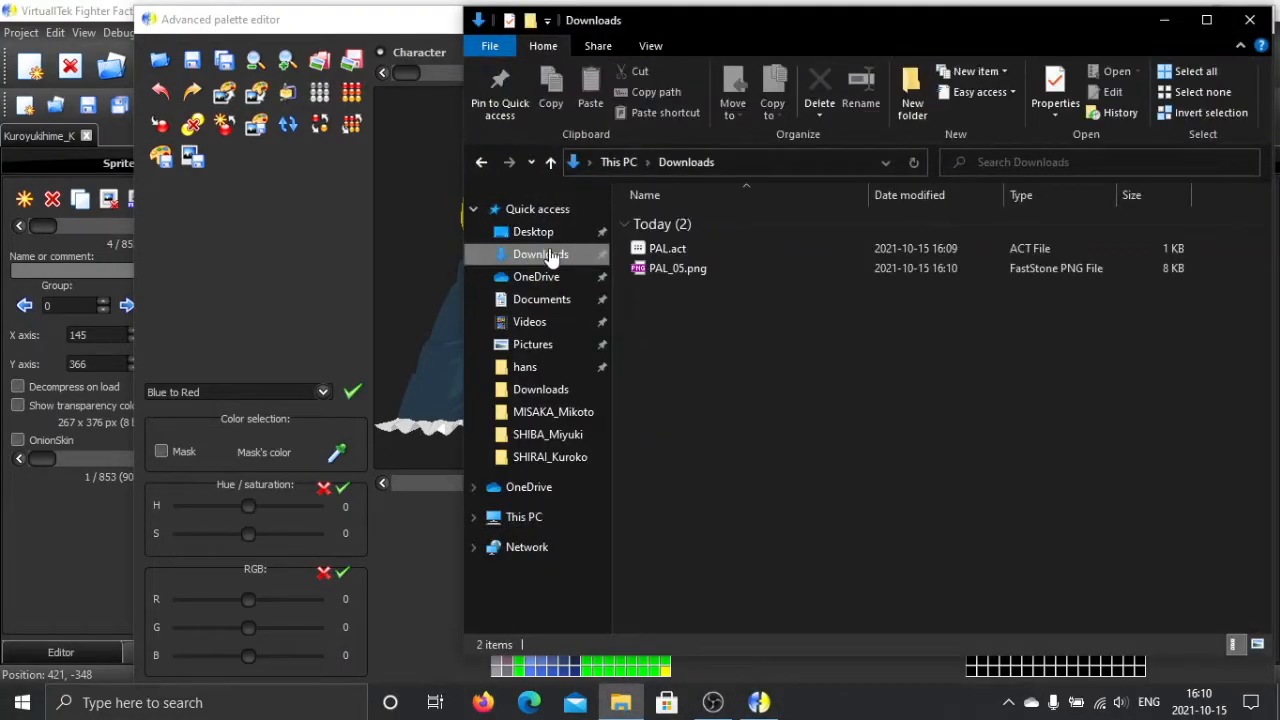
Select PAL_05.png in Downloads, then bring the palette editor back to the front
left_click(700, 268)
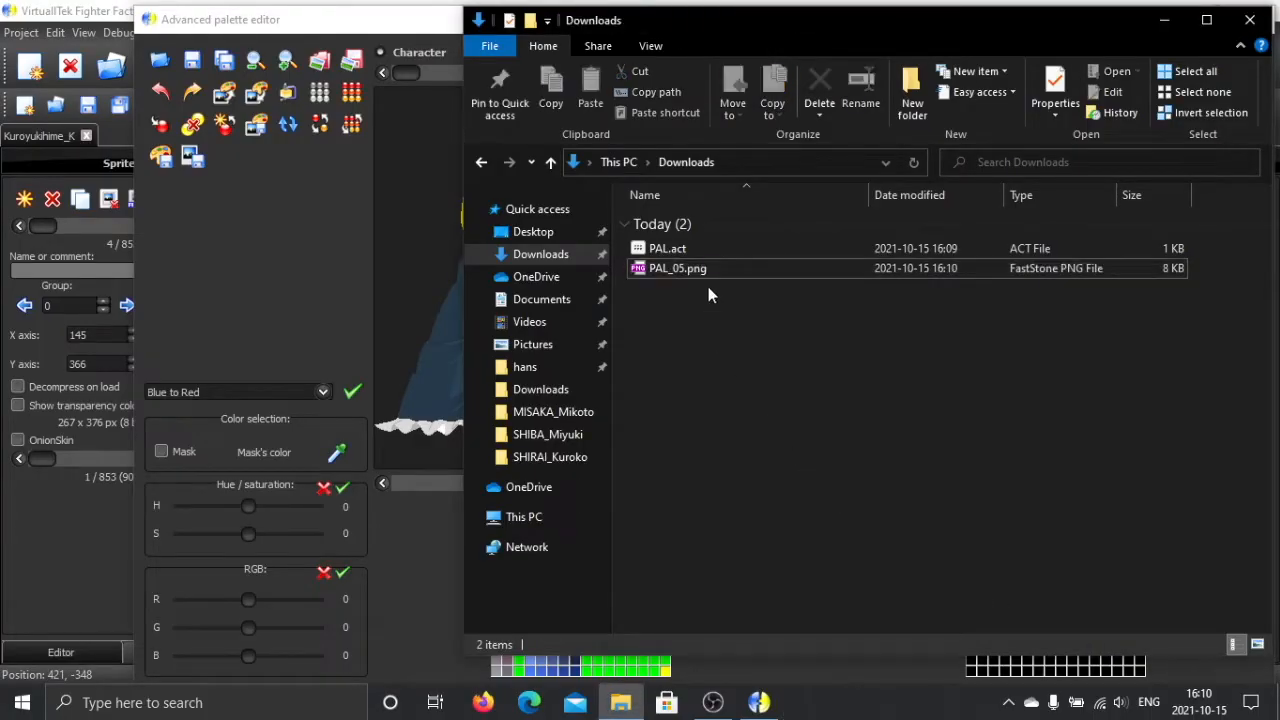
left_click(712, 273)
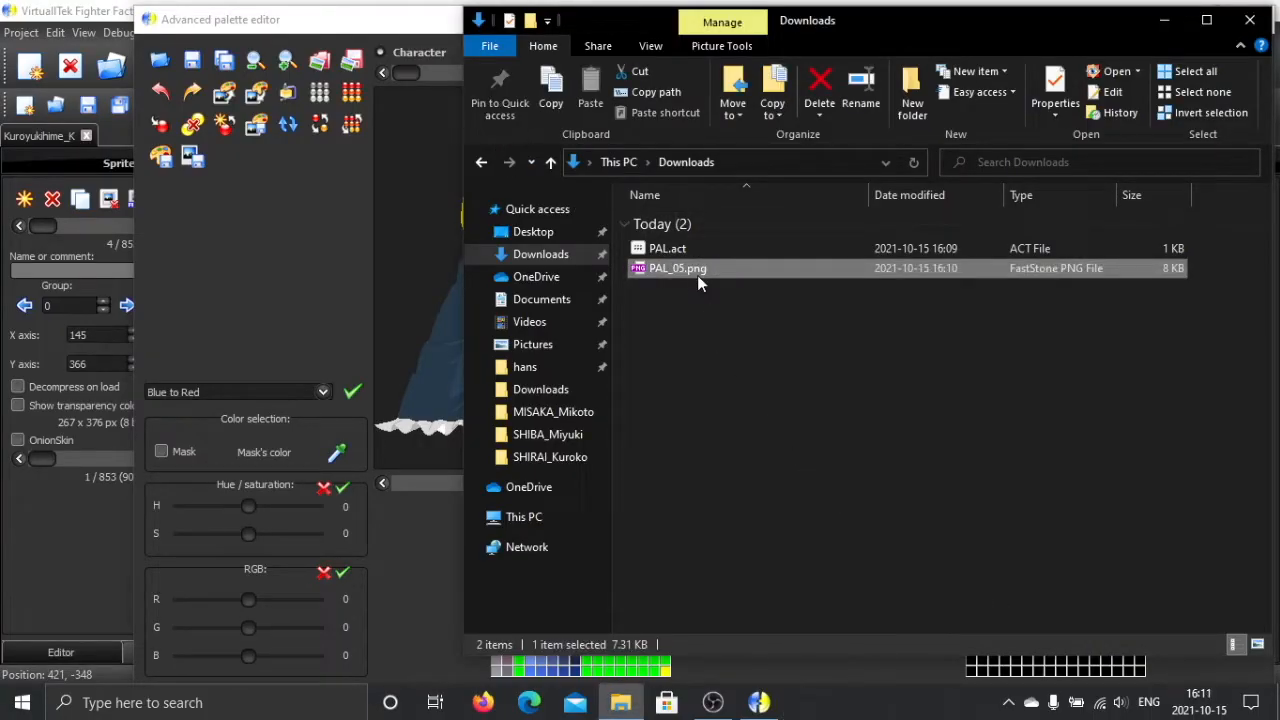
left_click(405, 20)
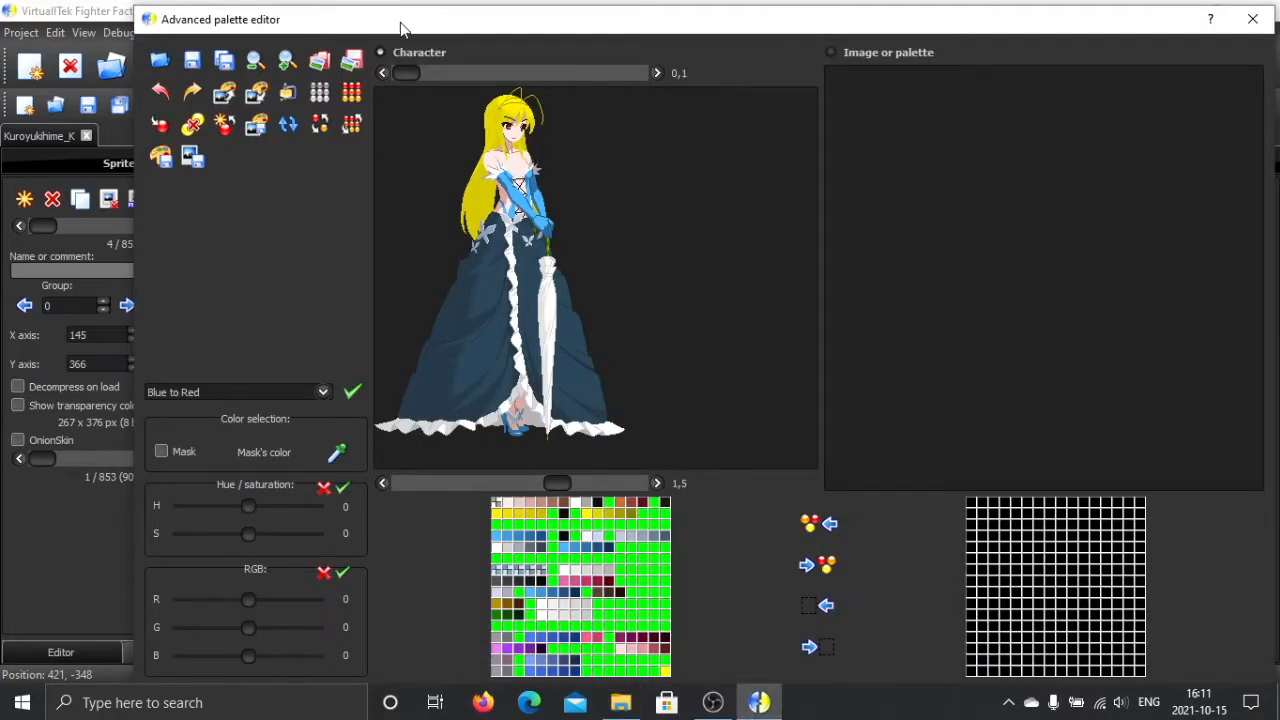
Load the PAL.act palette onto the character
left_click(160, 62)
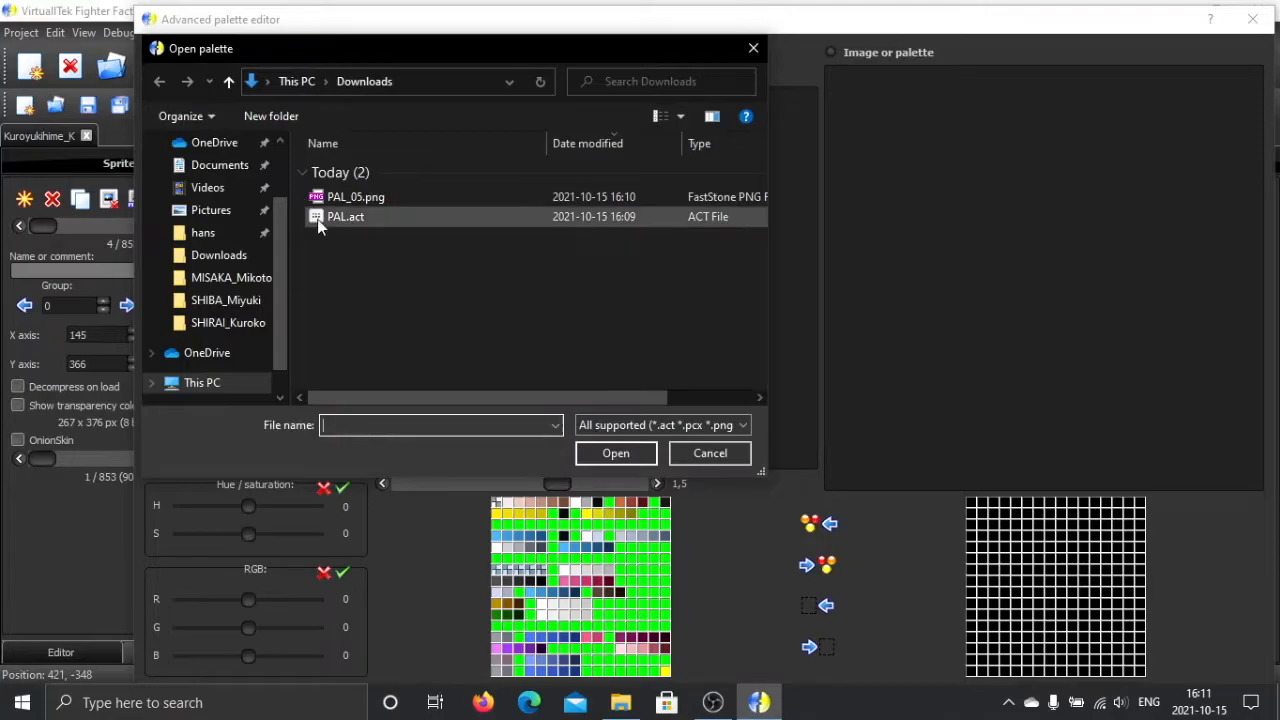
left_click(344, 222)
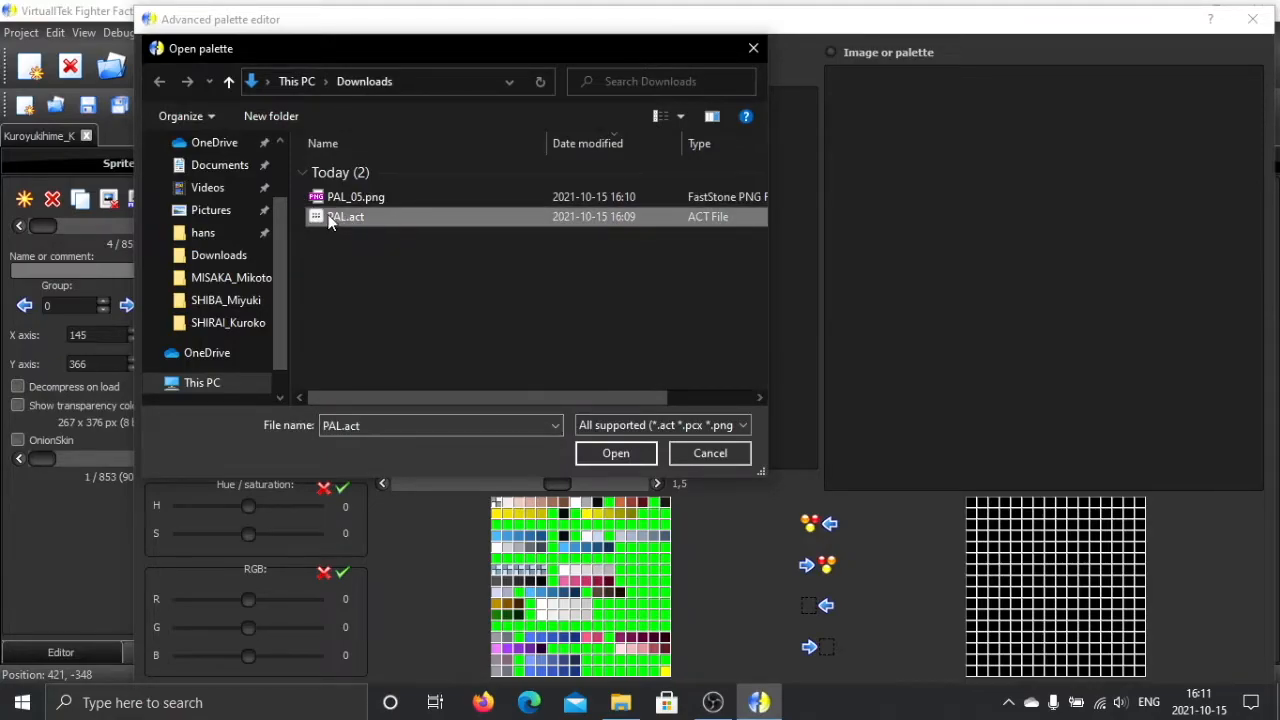
double_click(343, 214)
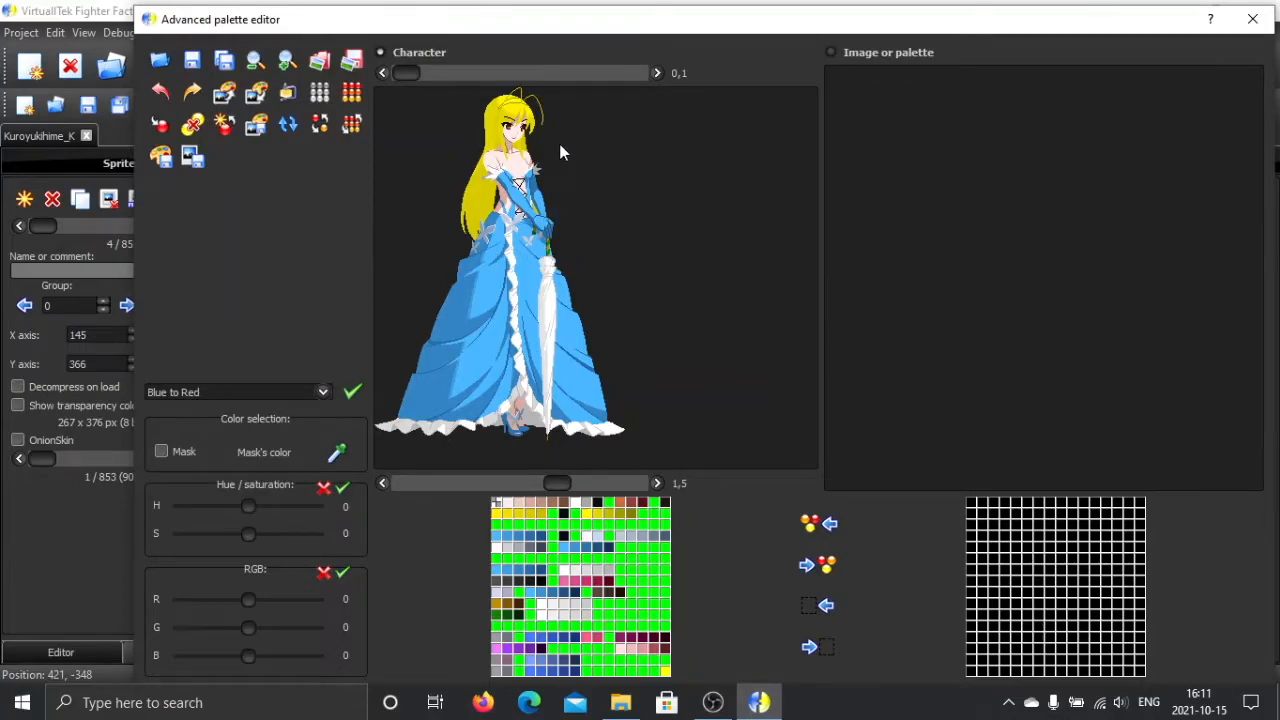
Load the palette from PAL_05.png, commit it to the current palette and close the editor
left_click(160, 60)
left_click(360, 200)
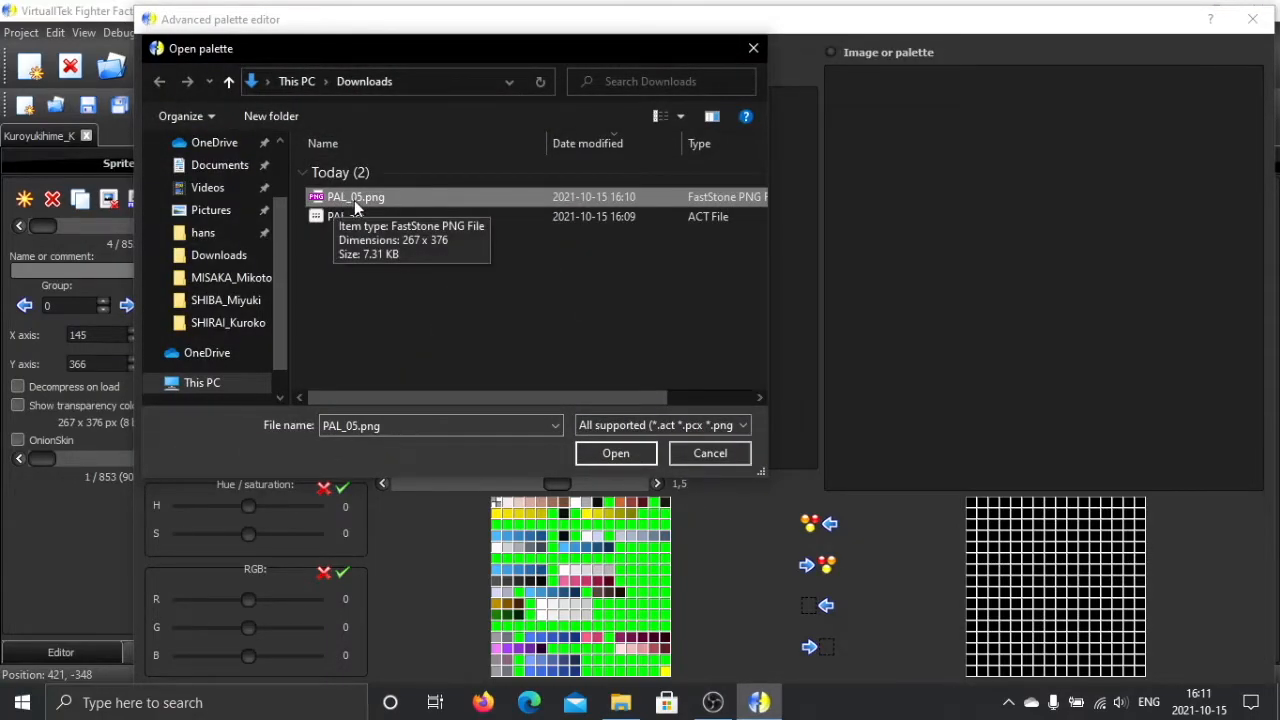
double_click(354, 200)
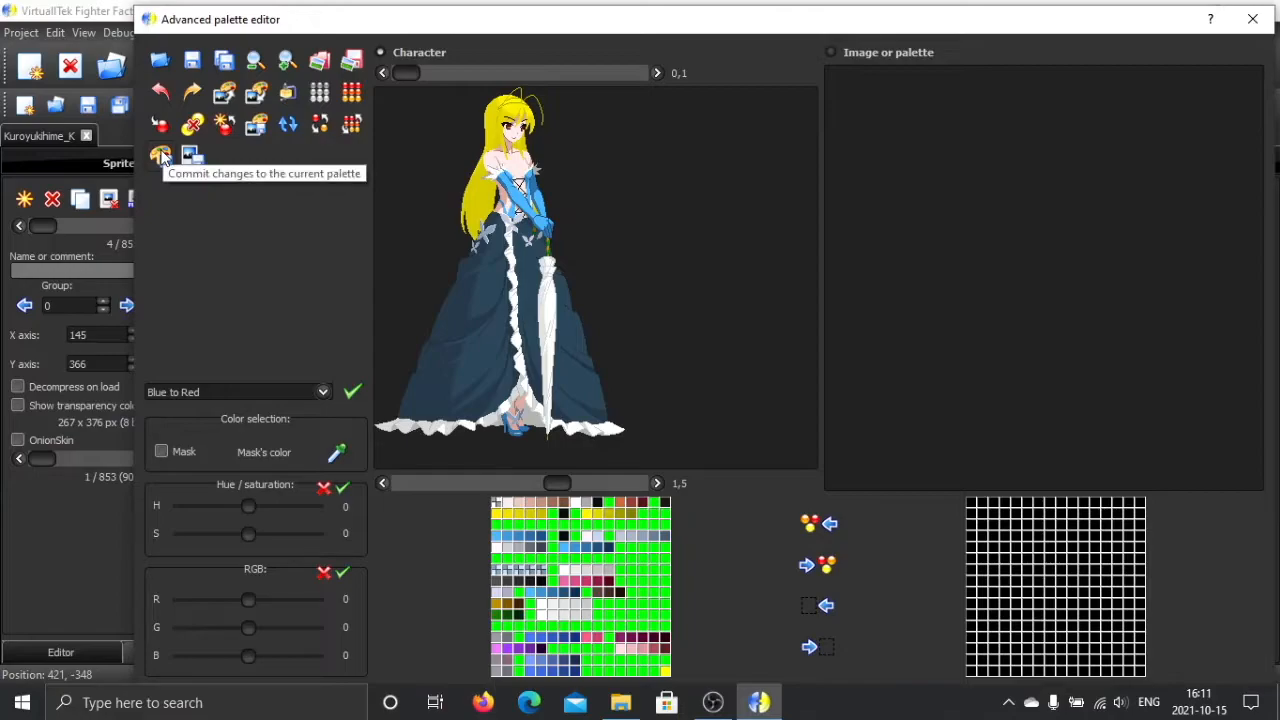
left_click(161, 156)
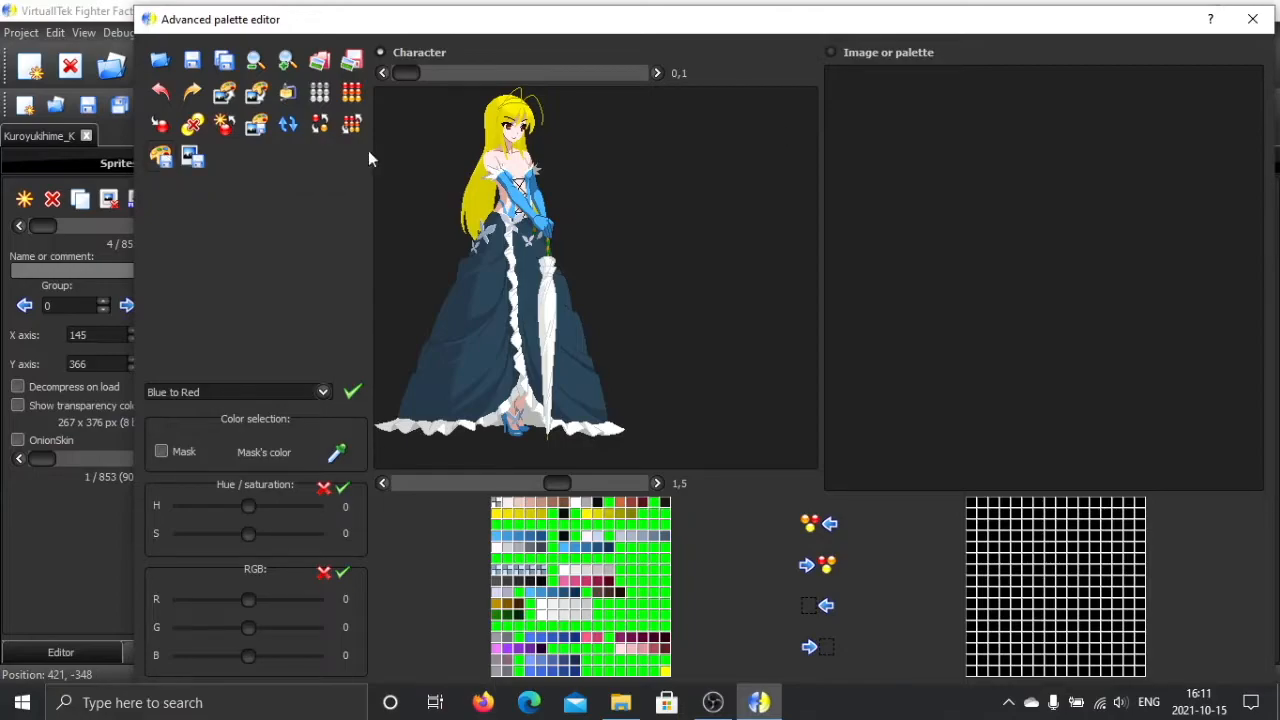
left_click(1258, 22)
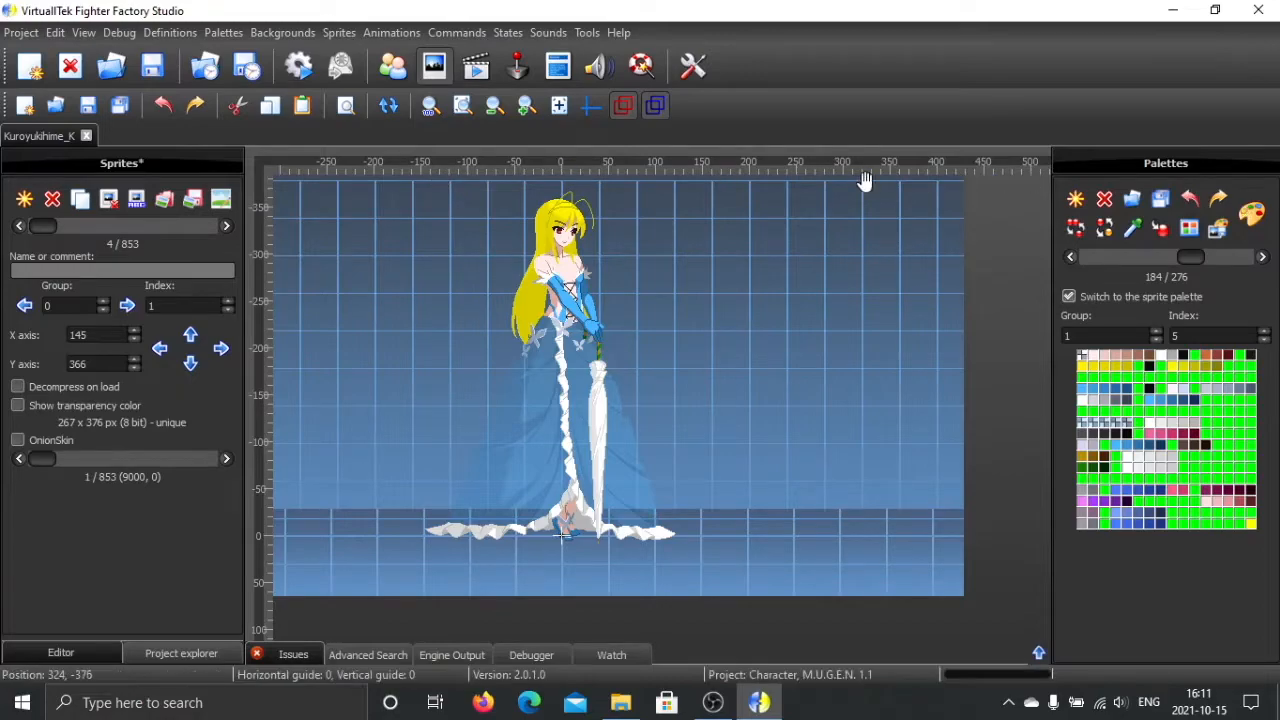
Launch Photoshop and drag PAL_05.png from Downloads to open it as a document
left_click(273, 690)
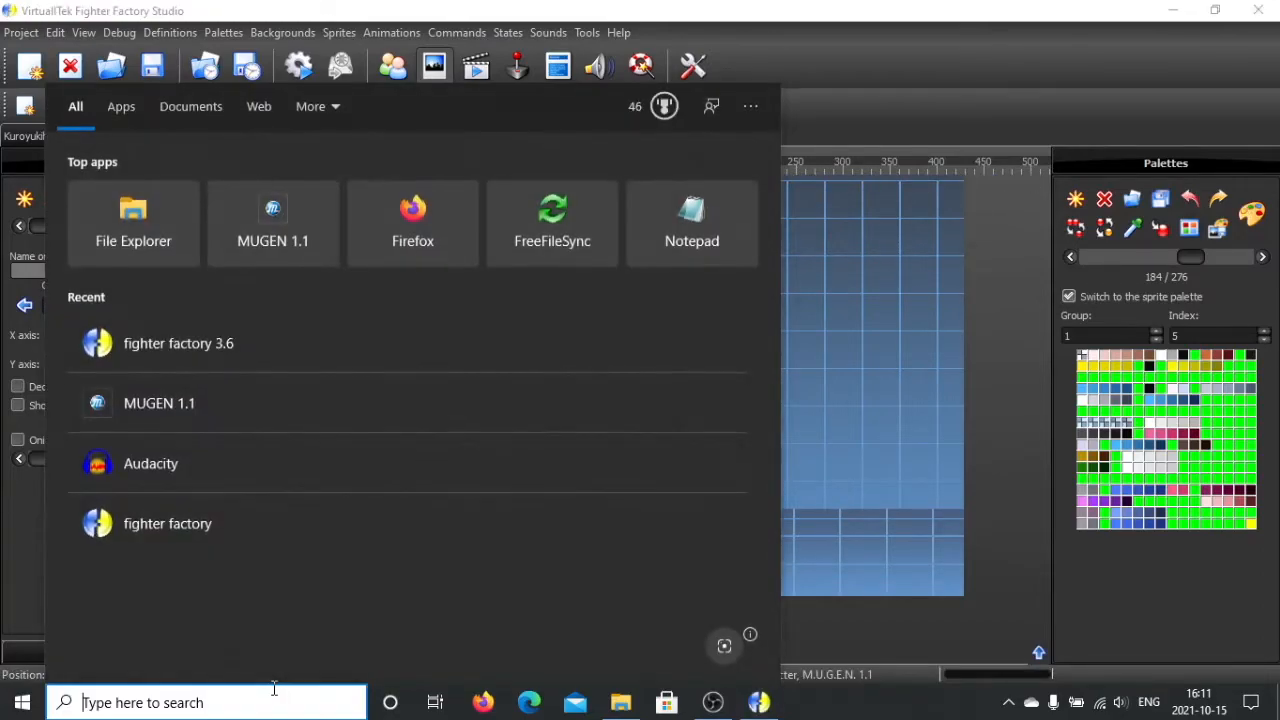
type("photo")
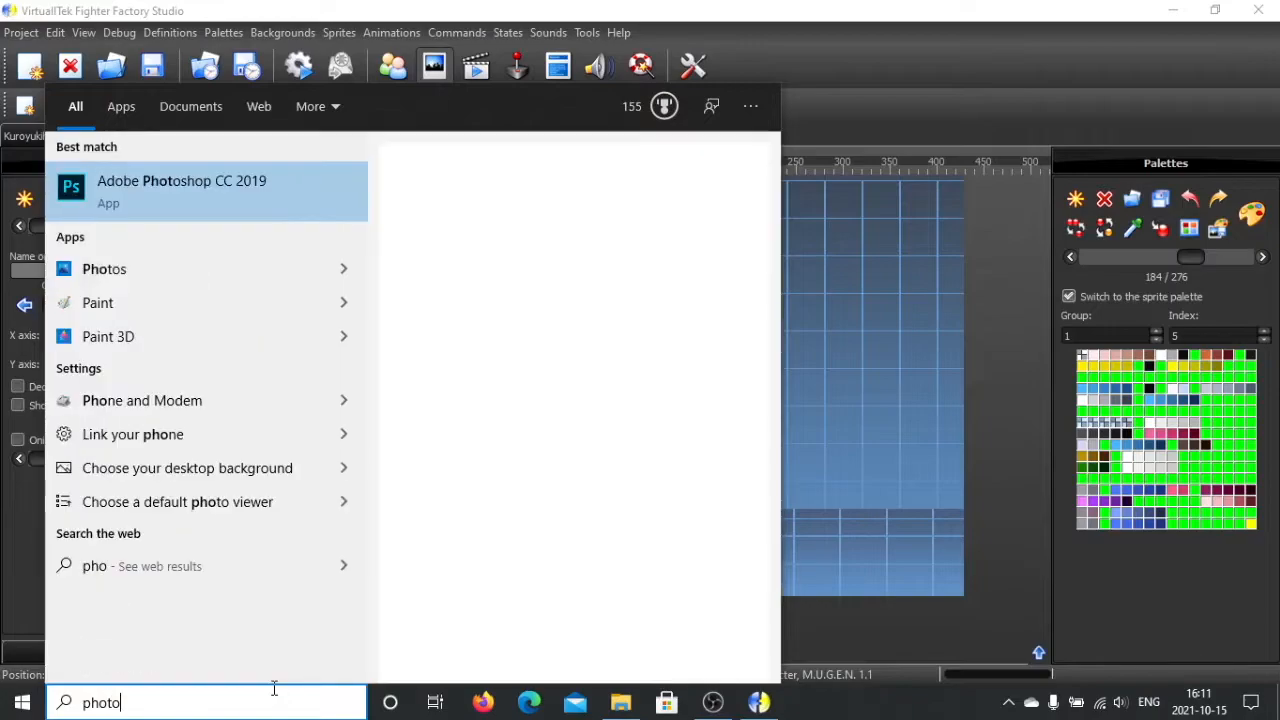
key("Return")
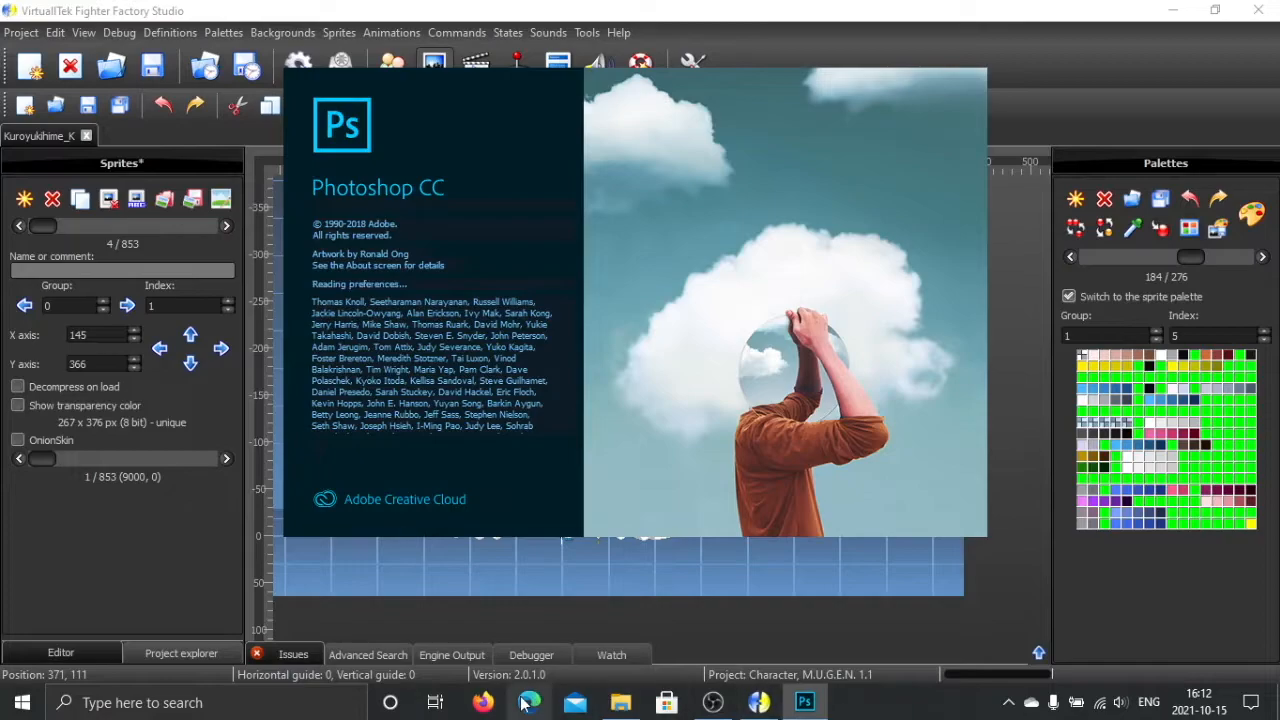
mouse_move(620, 702)
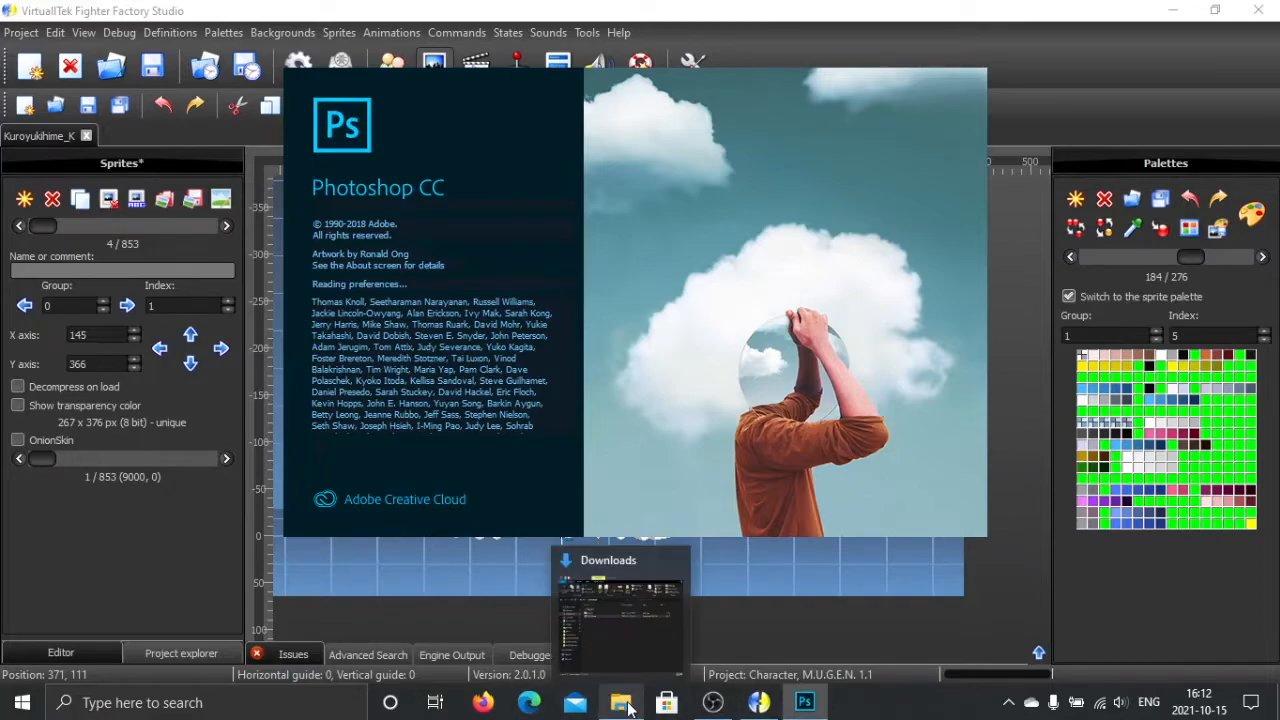
left_click(626, 646)
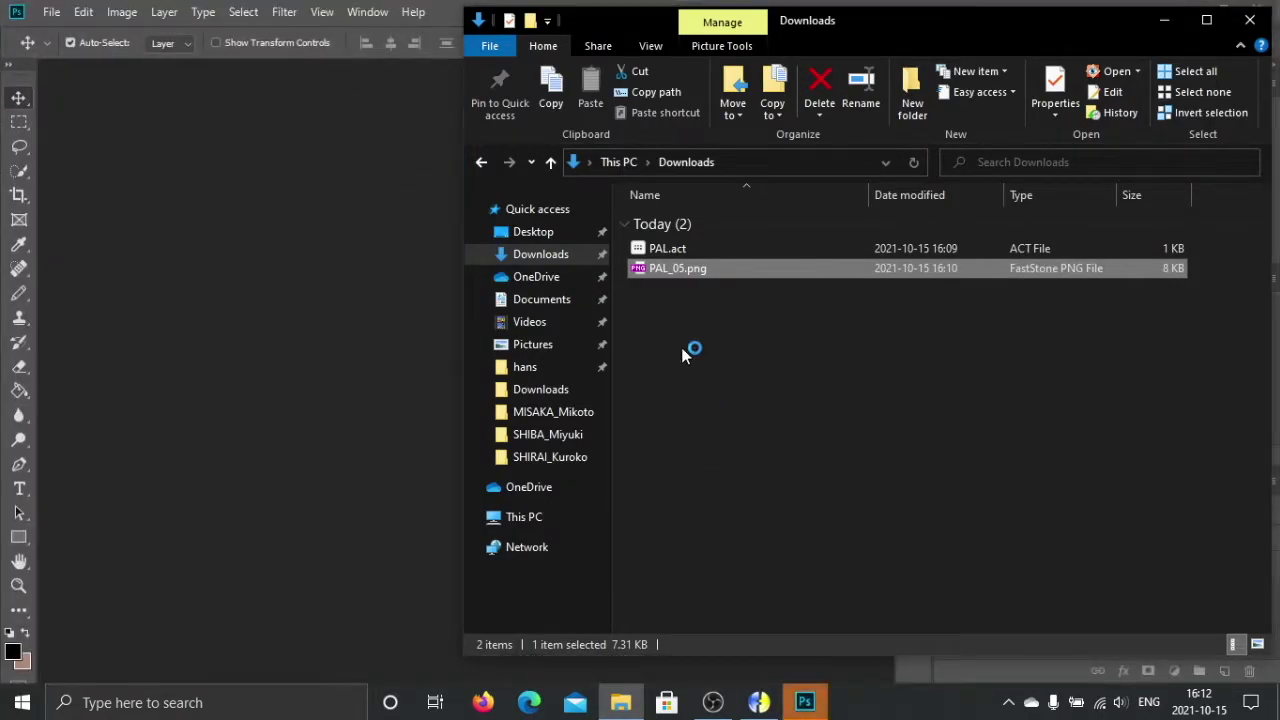
left_click_drag(684, 267, 304, 257)
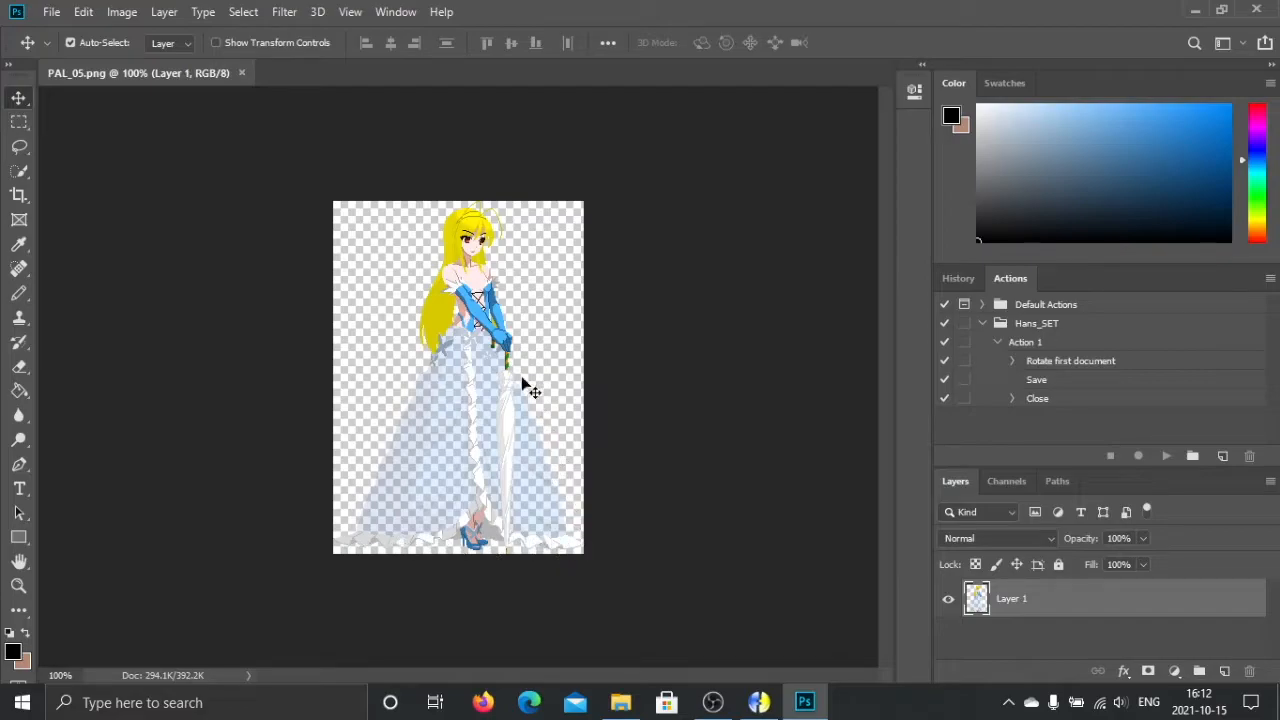
left_click(208, 11)
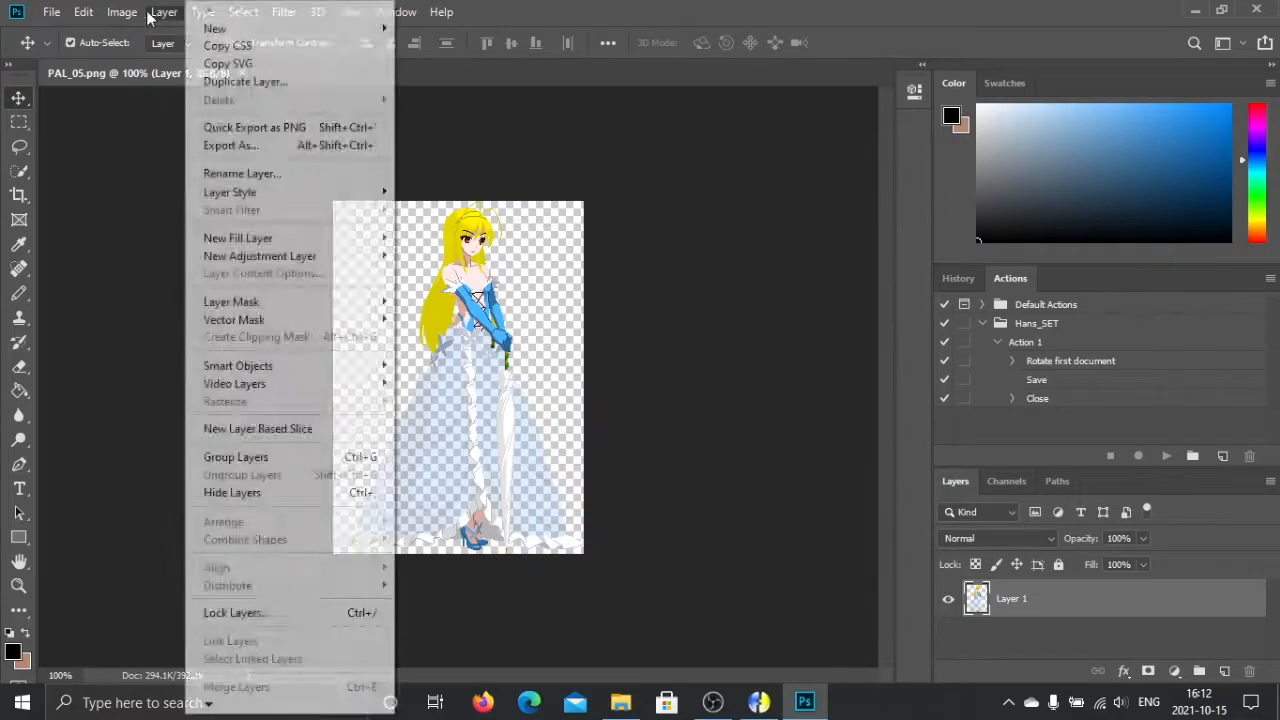
left_click(110, 14)
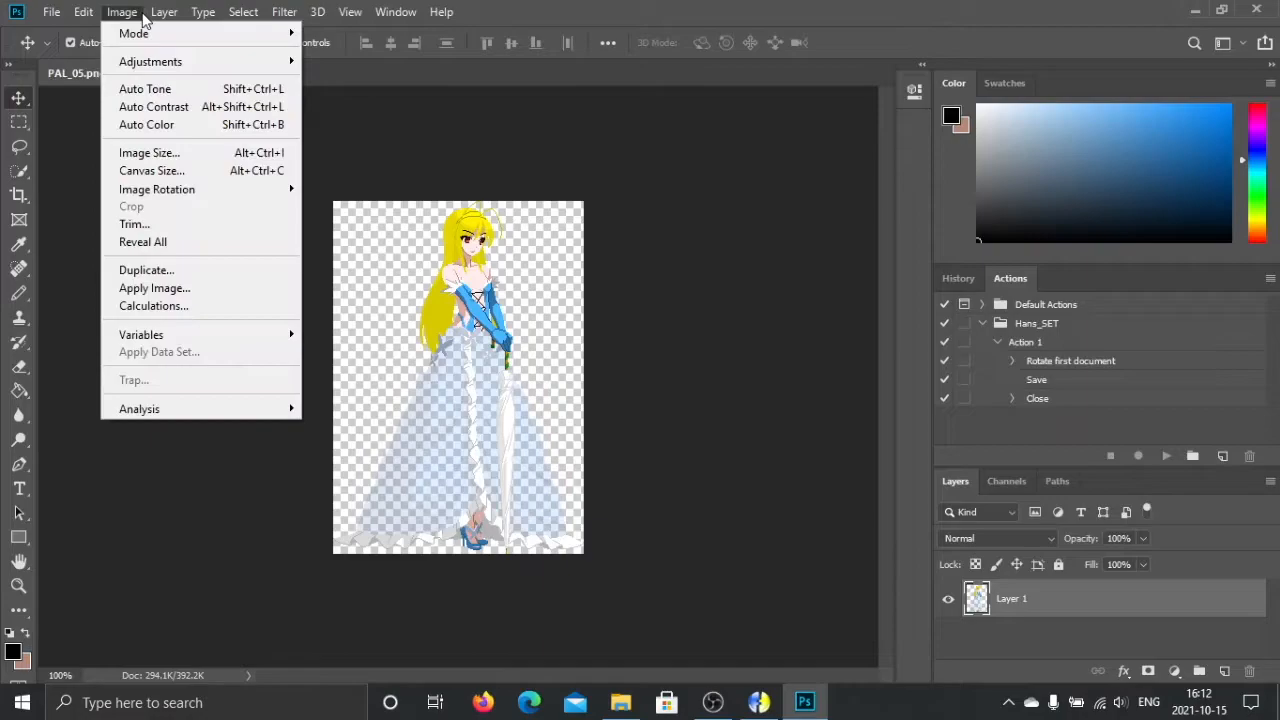
left_click(139, 17)
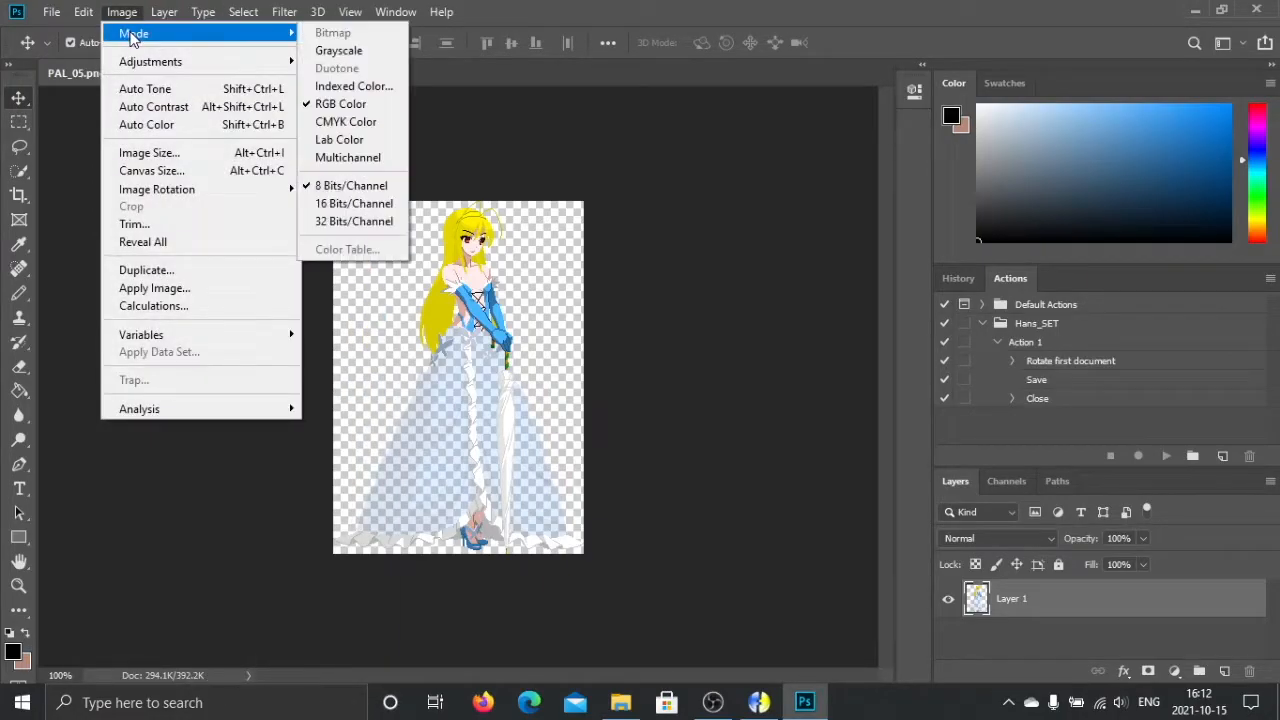
mouse_move(134, 33)
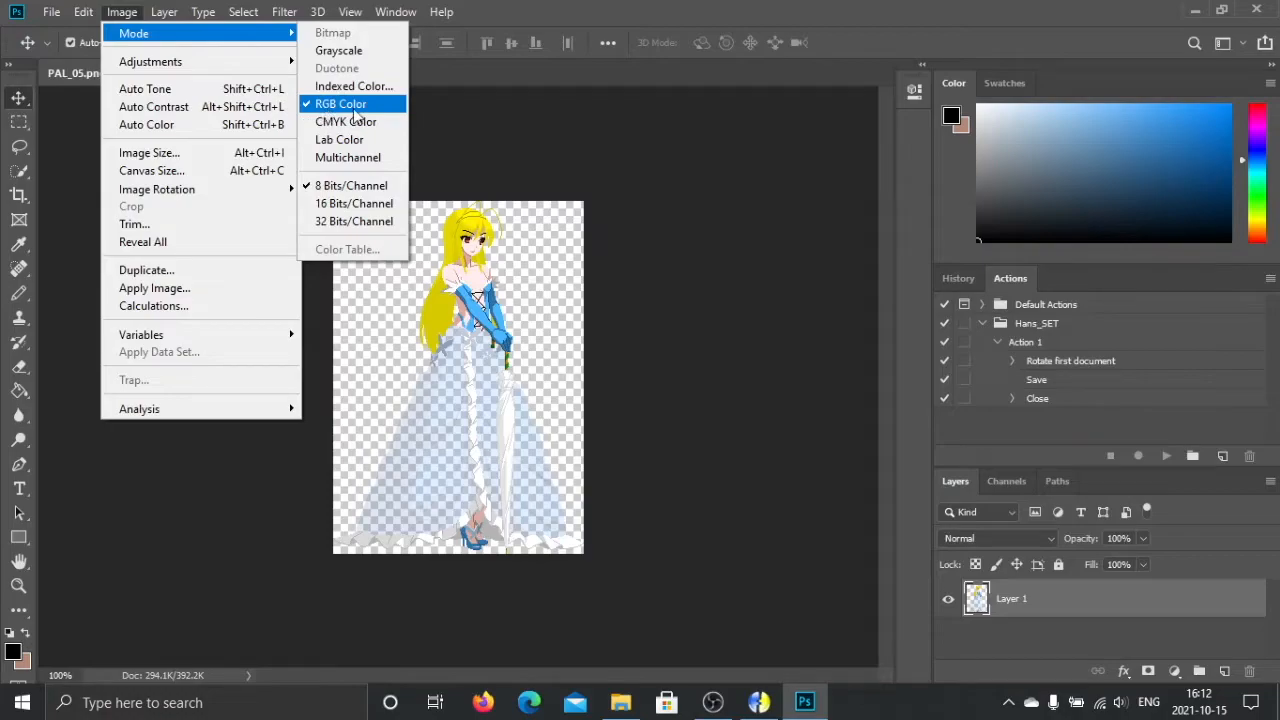
left_click(377, 108)
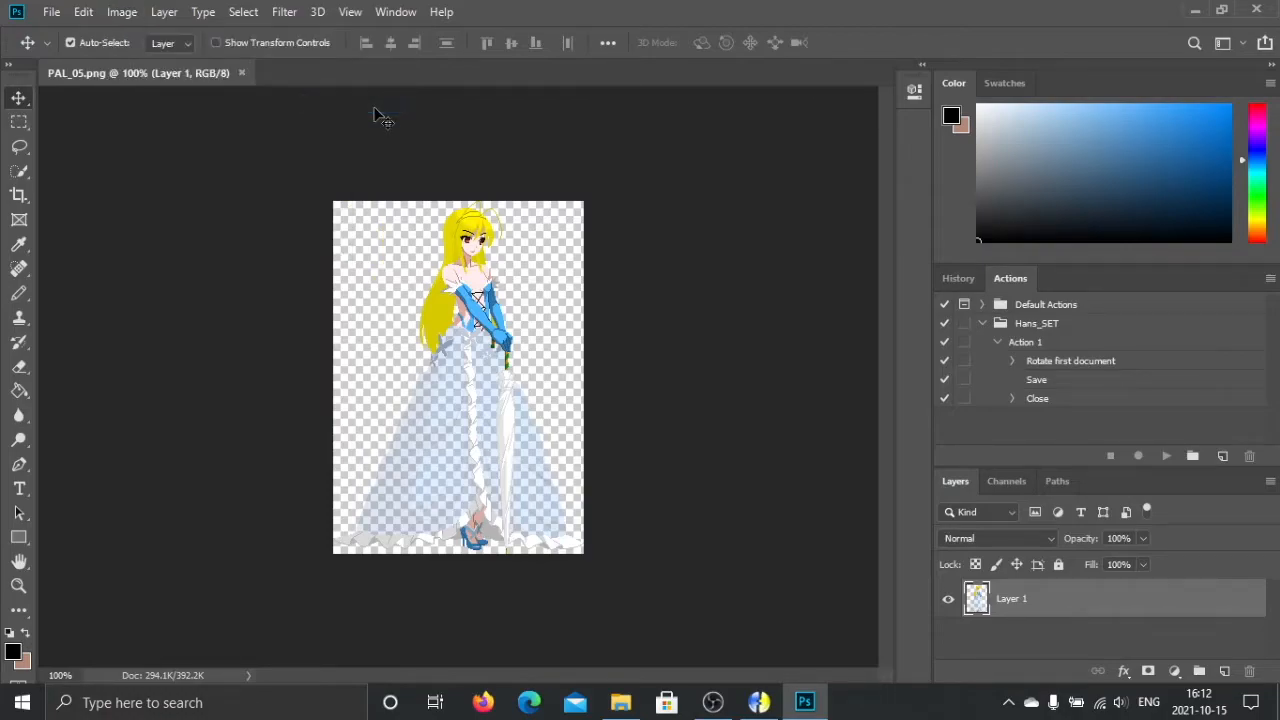
left_click(445, 18)
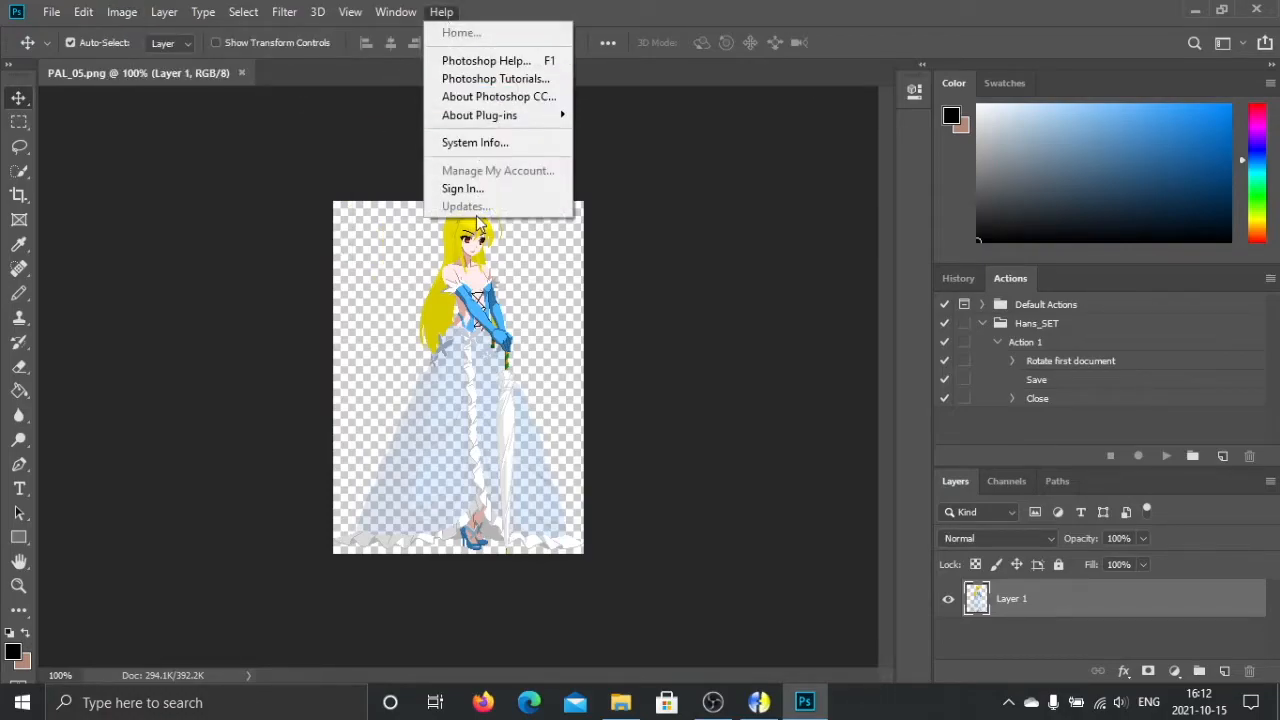